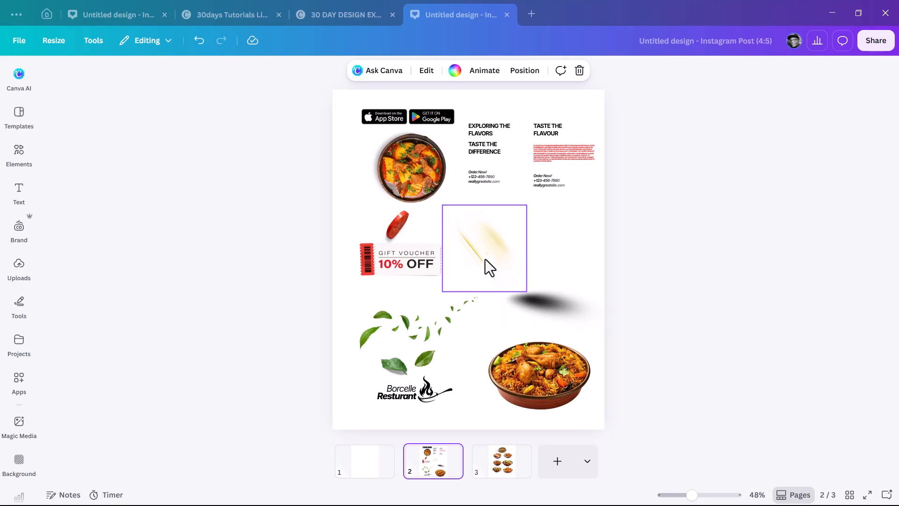
# Step: Set the background of the blank page 1 to the default solid yellow
pyautogui.click(355, 469)
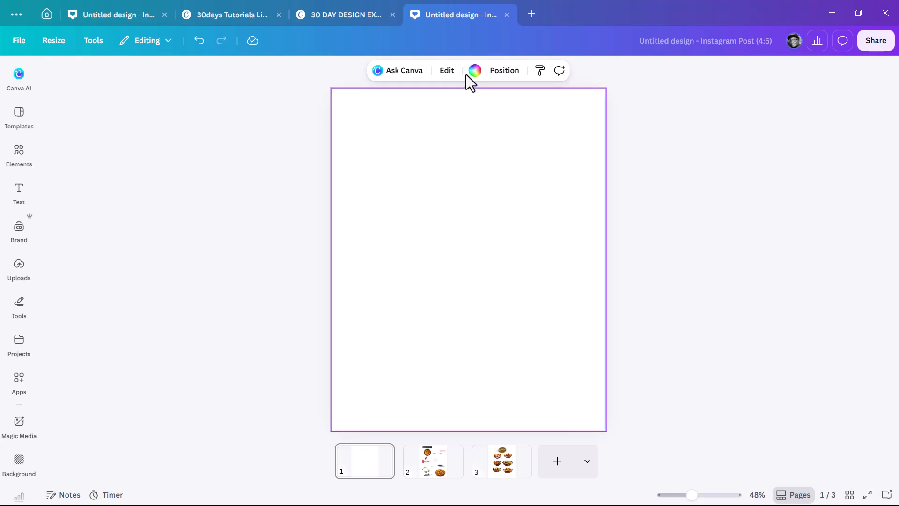
pyautogui.click(474, 71)
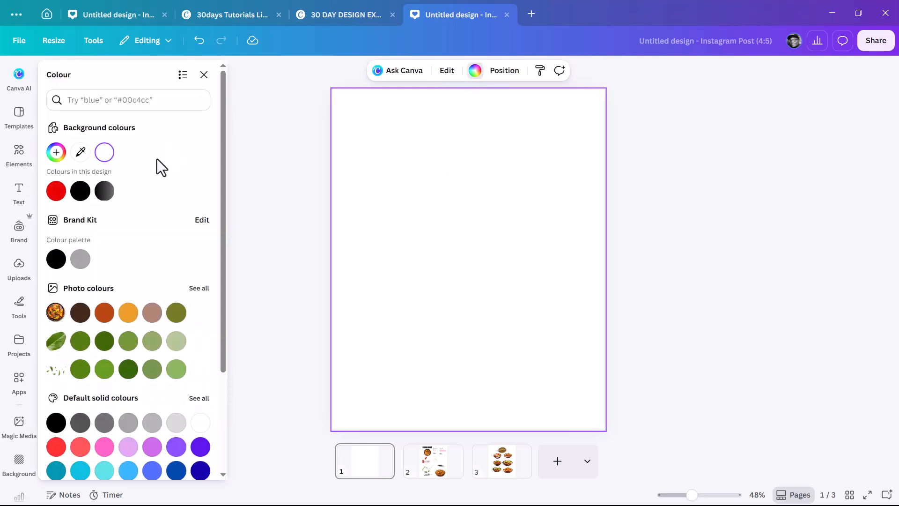
pyautogui.scroll(-3, 60, 338)
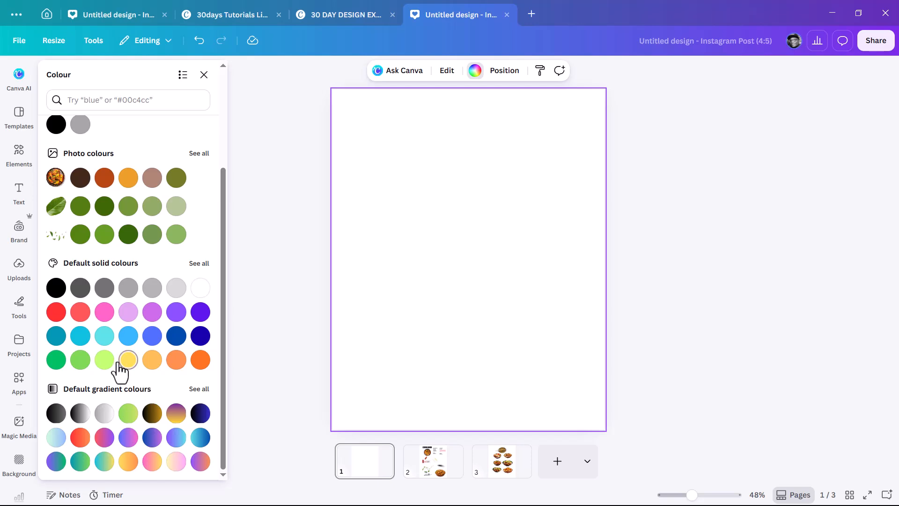
pyautogui.click(128, 360)
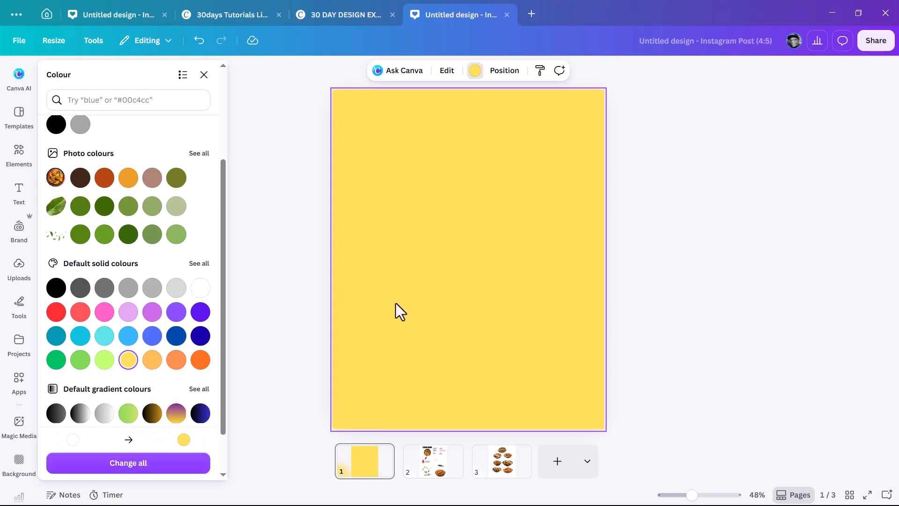
# Step: Move the stew bowl image from page 2 to page 1 and enlarge it in the lower-right area of the design
pyautogui.click(434, 464)
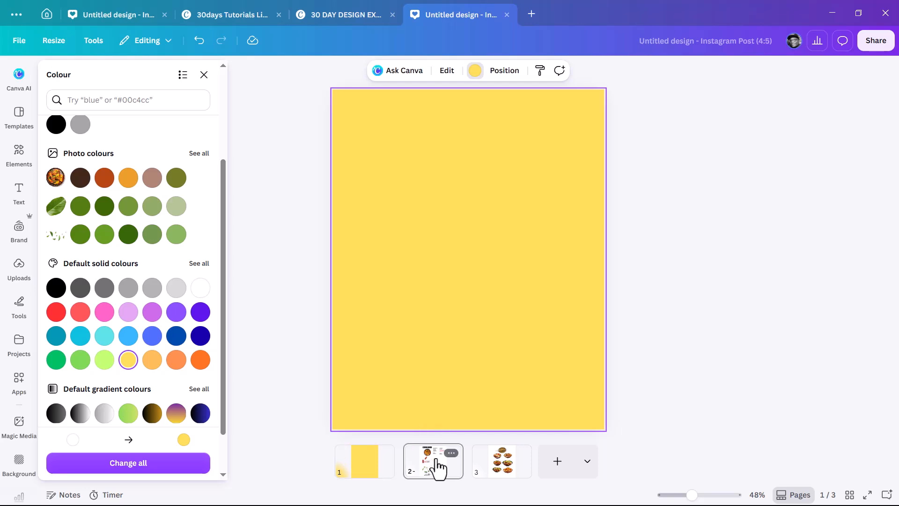
pyautogui.moveTo(414, 171); pyautogui.dragTo(369, 464)
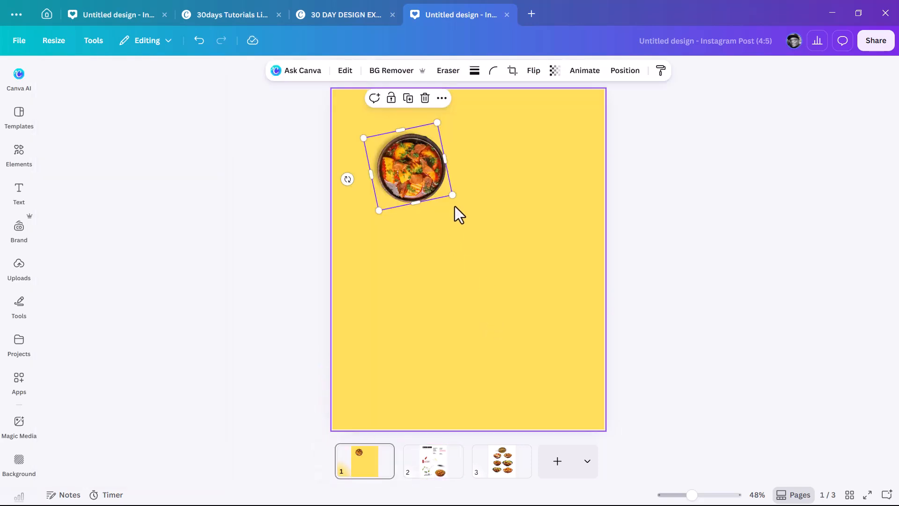
pyautogui.moveTo(453, 195); pyautogui.dragTo(592, 263)
pyautogui.moveTo(456, 284); pyautogui.dragTo(521, 336)
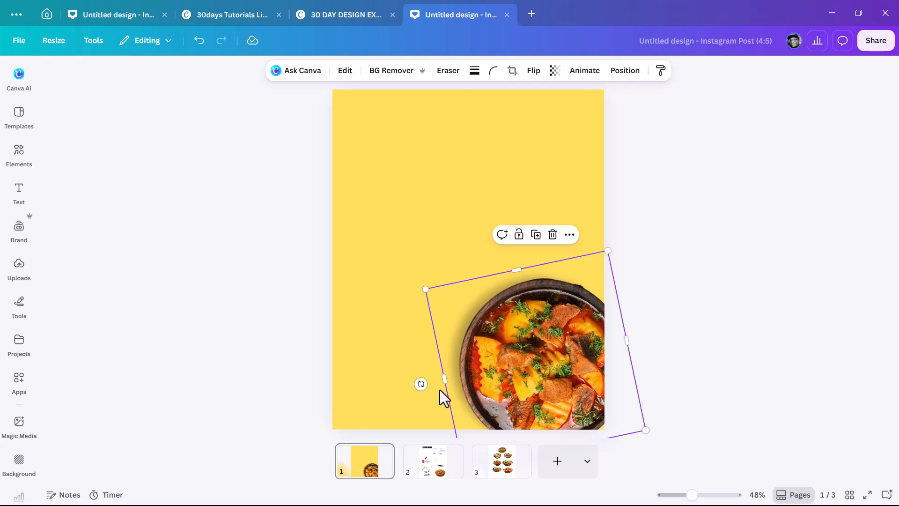
# Step: Rotate and fine-tune the stew bowl so the page's lower-right corner crops it and its shadow falls toward the upper right
pyautogui.moveTo(421, 383); pyautogui.dragTo(615, 296)
pyautogui.moveTo(507, 359); pyautogui.dragTo(532, 383)
pyautogui.moveTo(573, 248); pyautogui.dragTo(558, 218)
pyautogui.moveTo(538, 327); pyautogui.dragTo(526, 336)
pyautogui.press('Escape')
# Step: Move the Borcelle Resturant logo from page 2 to page 1 and place it at the design's upper-left margin
pyautogui.click(432, 476)
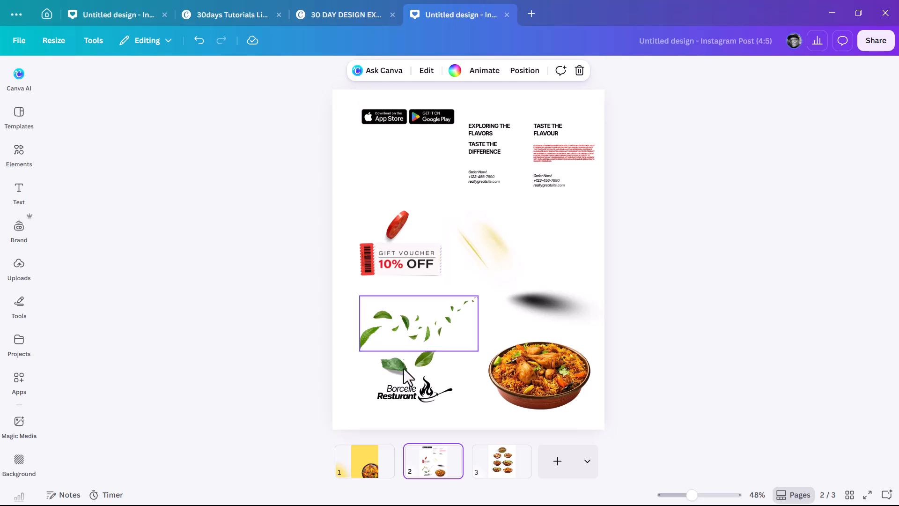
pyautogui.click(428, 391)
pyautogui.moveTo(428, 391); pyautogui.dragTo(367, 464)
pyautogui.moveTo(424, 388); pyautogui.dragTo(432, 141)
# Step: Copy the wording of the "TASTE THE FLAVOUR" heading on page 2 and move the heading to page 1
pyautogui.click(434, 468)
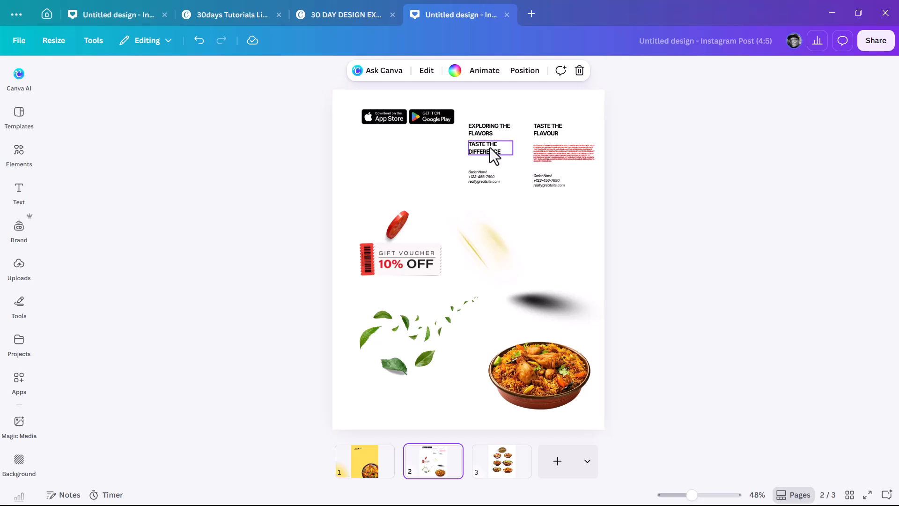
pyautogui.doubleClick(562, 132)
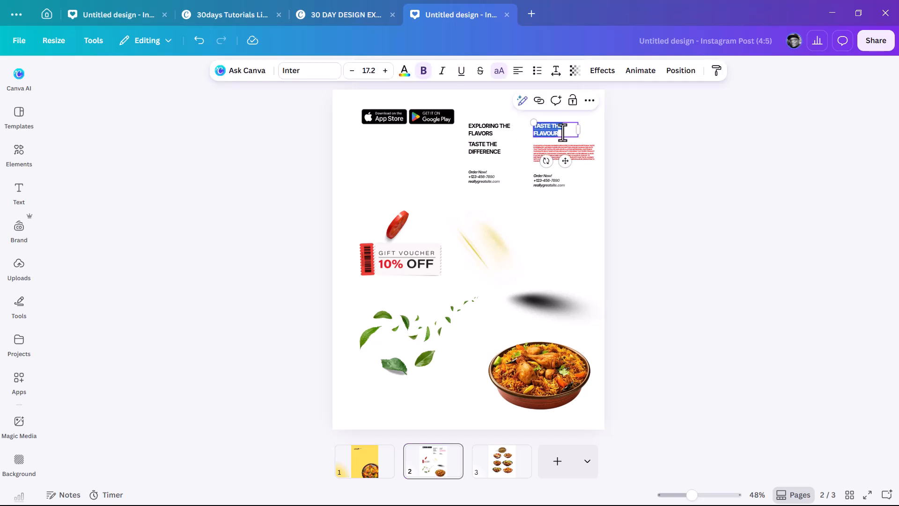
pyautogui.hotkey('ctrl', 'c')
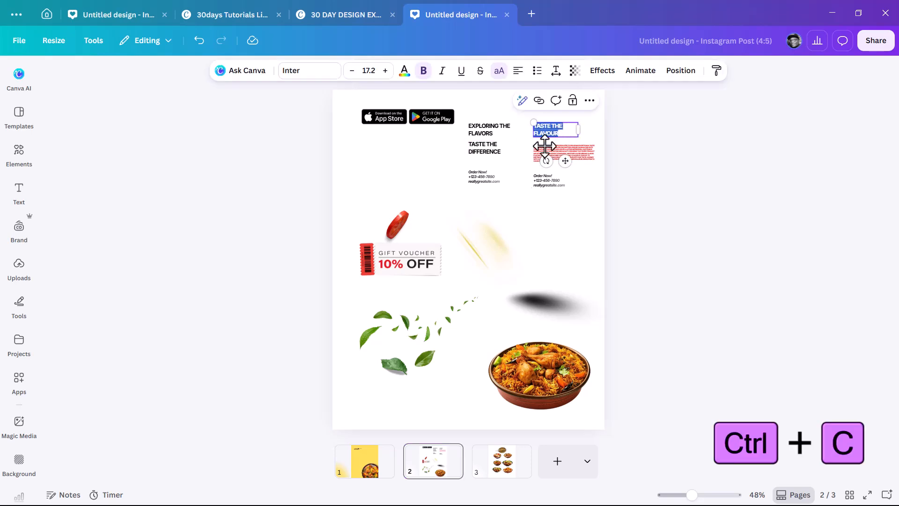
pyautogui.click(631, 130)
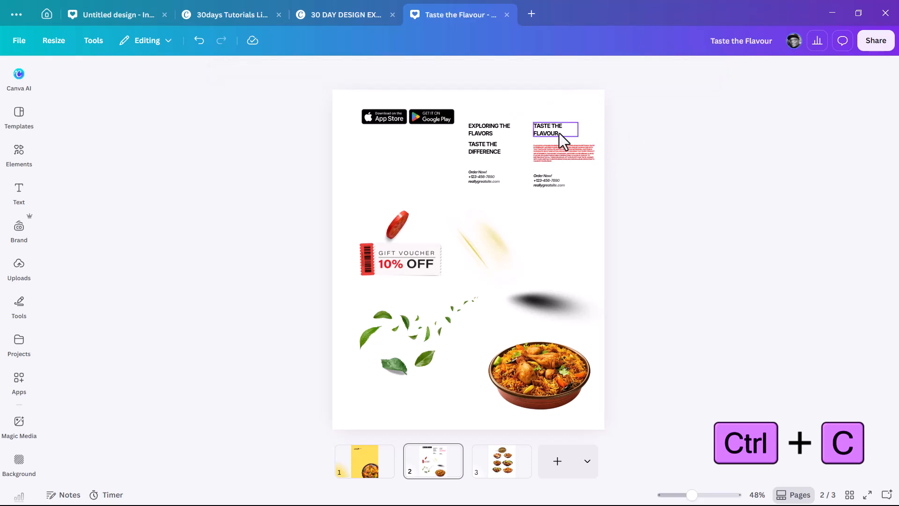
pyautogui.moveTo(562, 133); pyautogui.dragTo(381, 474)
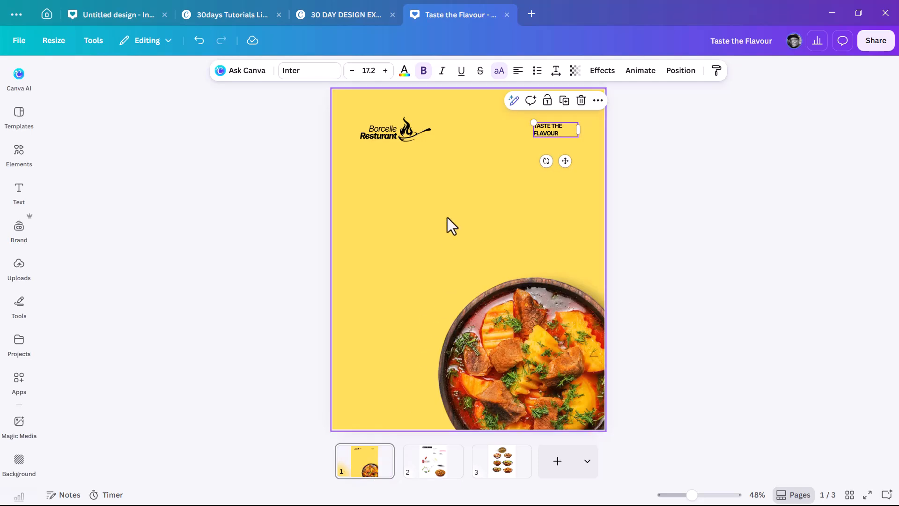
# Step: Enlarge the "TASTE THE FLAVOUR" heading to font size about 58.7 and left-align it just below the logo
pyautogui.moveTo(534, 123); pyautogui.dragTo(463, 100)
pyautogui.click(668, 158)
pyautogui.moveTo(539, 123); pyautogui.dragTo(518, 200)
pyautogui.press('Escape')
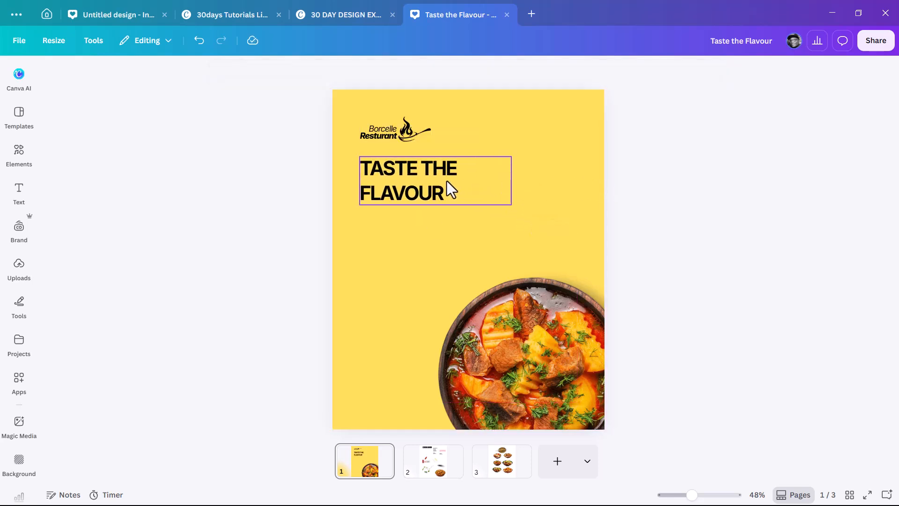
# Step: Duplicate the heading below the original and reduce the original's text to "TASTE THE"
pyautogui.click(446, 181)
pyautogui.moveTo(435, 199); pyautogui.dragTo(425, 236)
pyautogui.click(460, 181)
pyautogui.doubleClick(459, 171)
pyautogui.click(458, 171)
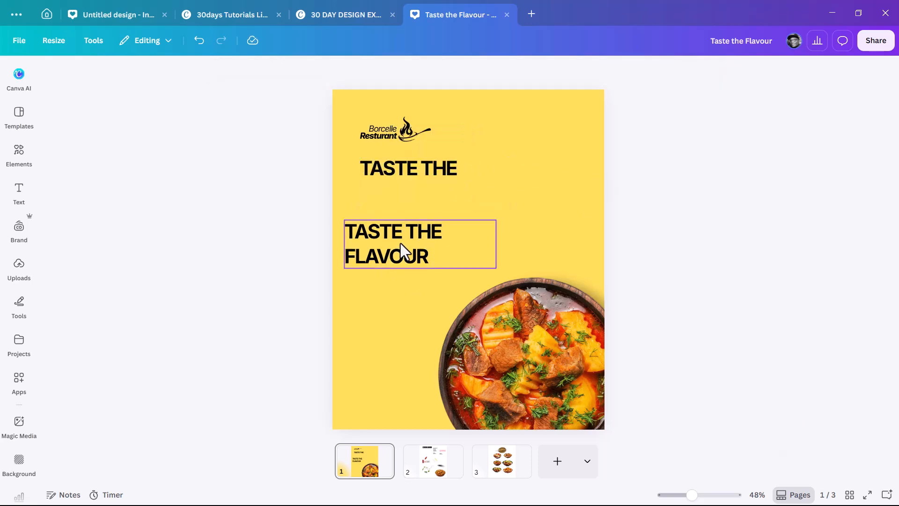
# Step: Align the duplicate heading under "TASTE THE" and delete its first line so it reads only "FLAVOUR"
pyautogui.moveTo(400, 243); pyautogui.dragTo(354, 203)
pyautogui.doubleClick(369, 227)
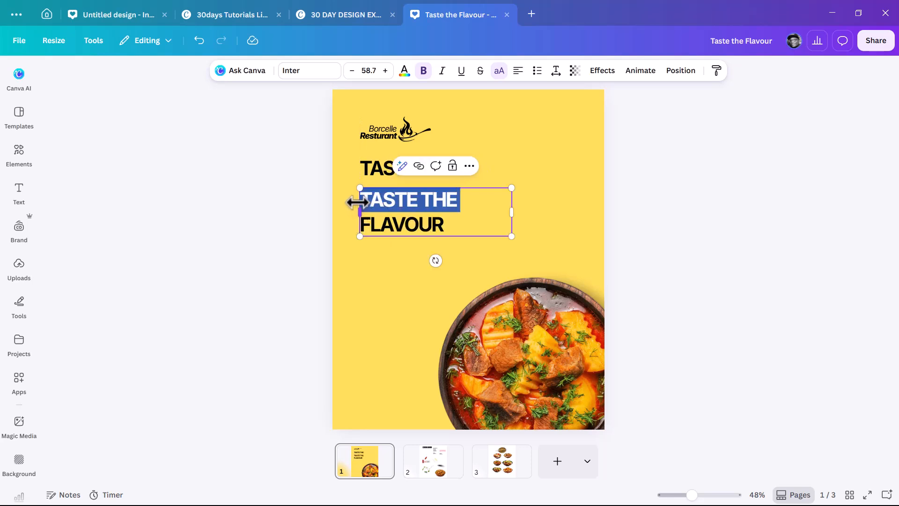
pyautogui.press('BackSpace')
# Step: Narrow the "FLAVOUR" text box, enlarge it to font size about 80.3, and tighten its spacing below "TASTE THE"
pyautogui.moveTo(510, 202); pyautogui.dragTo(458, 201)
pyautogui.moveTo(458, 211); pyautogui.dragTo(490, 218)
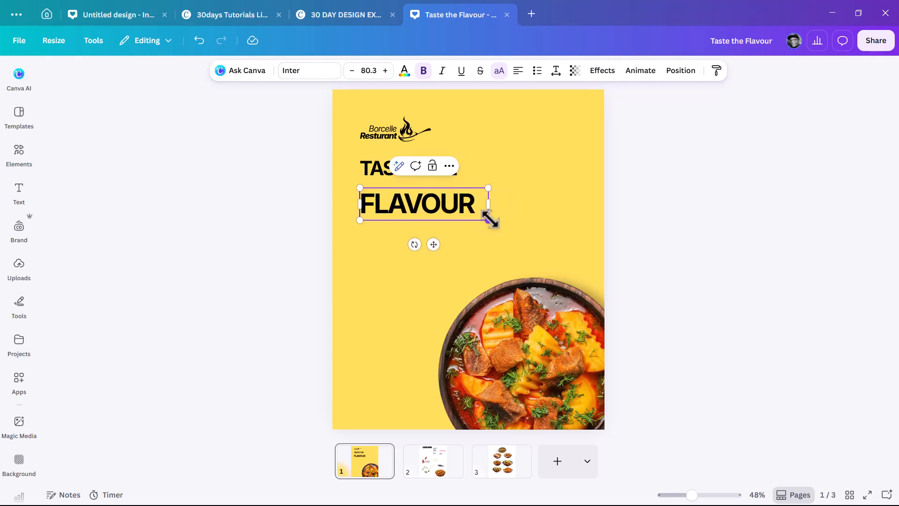
pyautogui.click(532, 215)
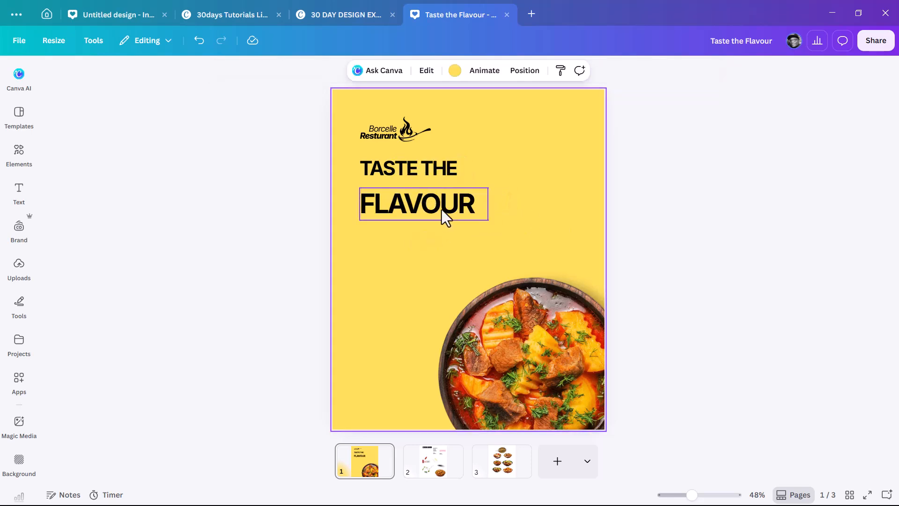
pyautogui.moveTo(443, 211); pyautogui.dragTo(441, 204)
pyautogui.click(560, 227)
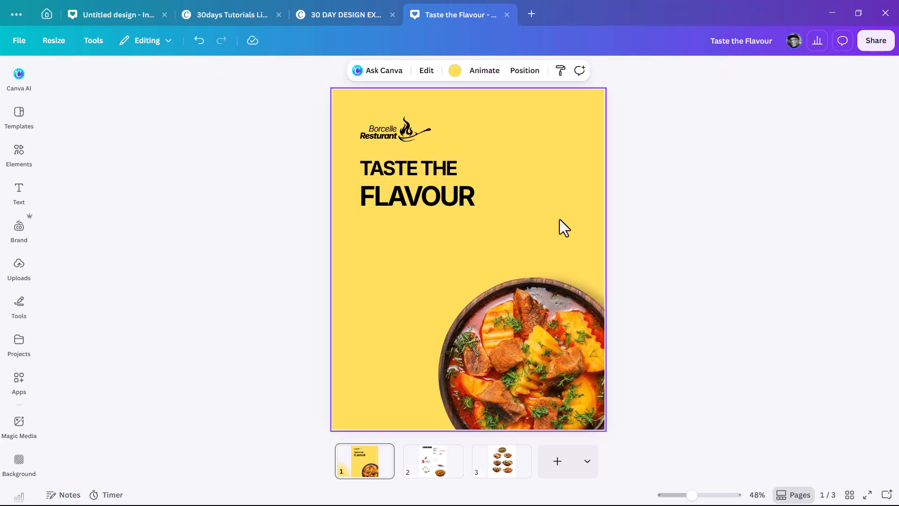
# Step: Duplicate the "TASTE THE" line on page 1 and place the copy left-aligned below "FLAVOUR"
pyautogui.click(432, 461)
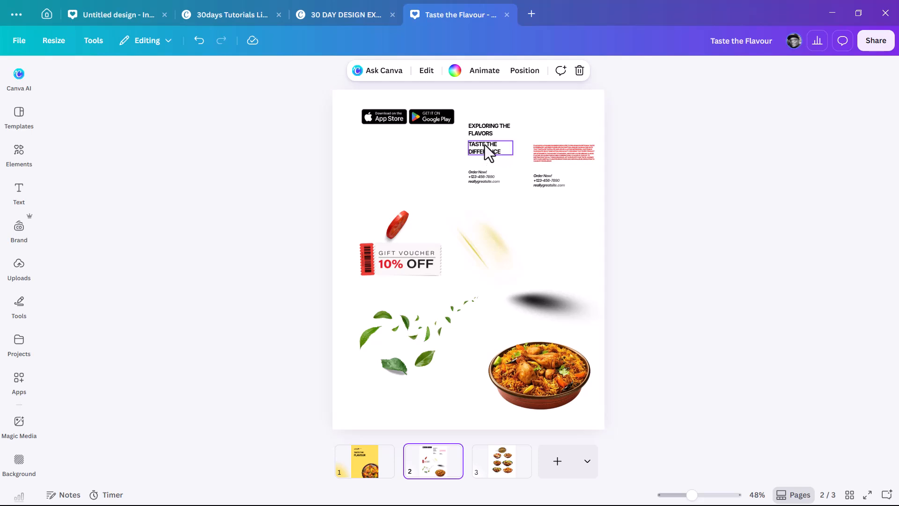
pyautogui.click(370, 471)
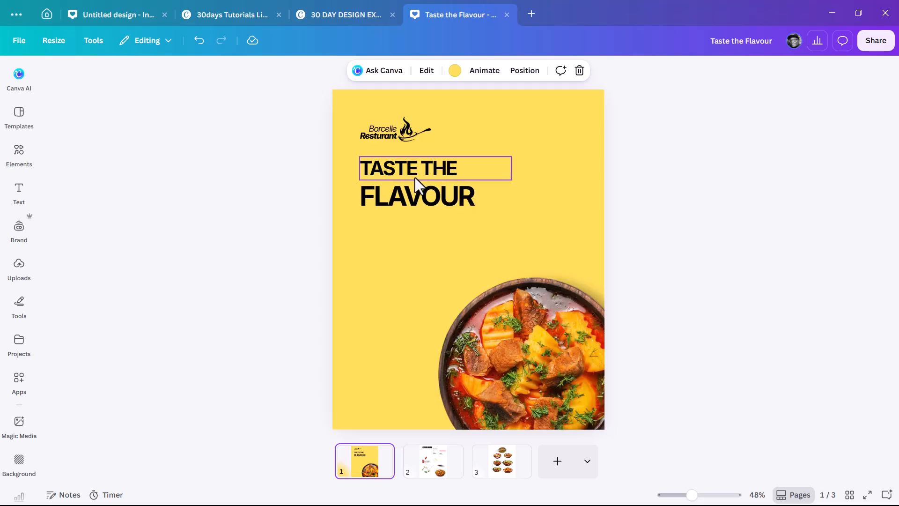
pyautogui.click(427, 174)
pyautogui.moveTo(427, 174); pyautogui.dragTo(421, 237)
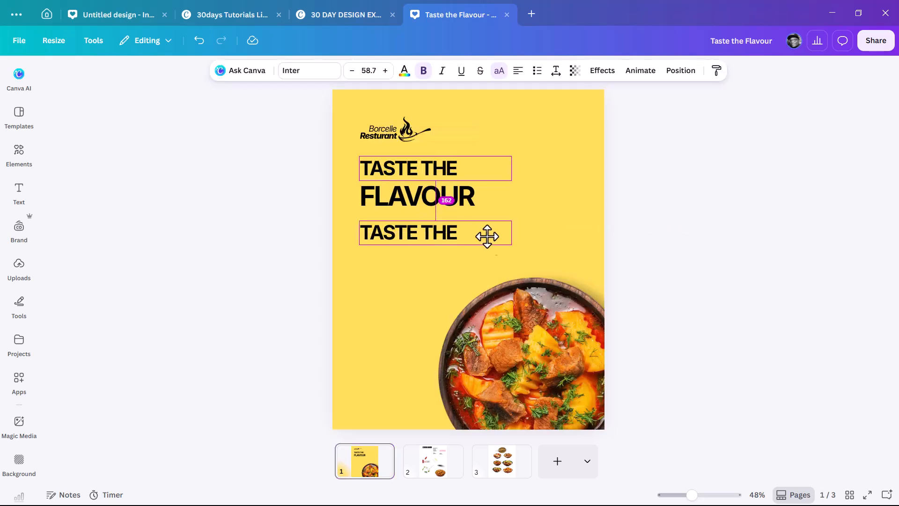
# Step: Change the duplicated line's text to "DEDICATED TO PROVIDING YOU EXCEPTIONAL TASTE" on two lines, shrunk to font size about 25.2
pyautogui.moveTo(509, 245); pyautogui.dragTo(447, 234)
pyautogui.scroll(5, 366, 231)
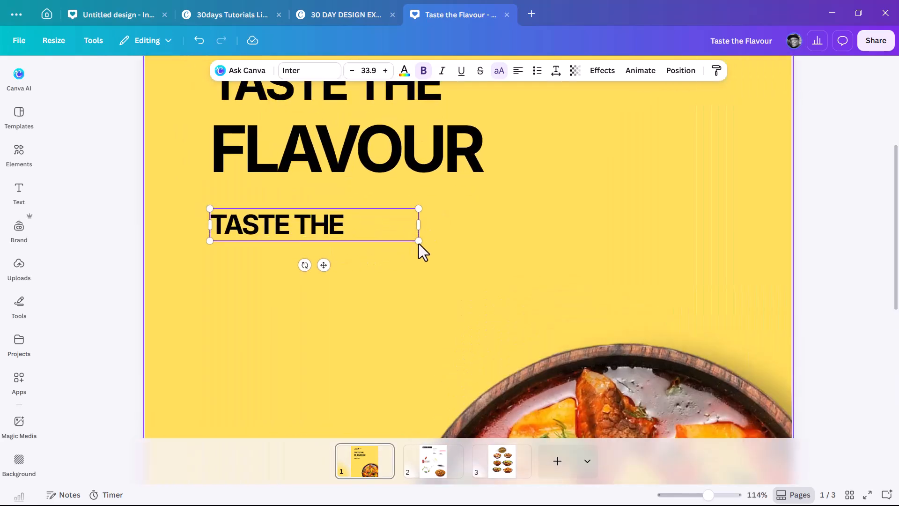
pyautogui.moveTo(380, 227); pyautogui.dragTo(374, 233)
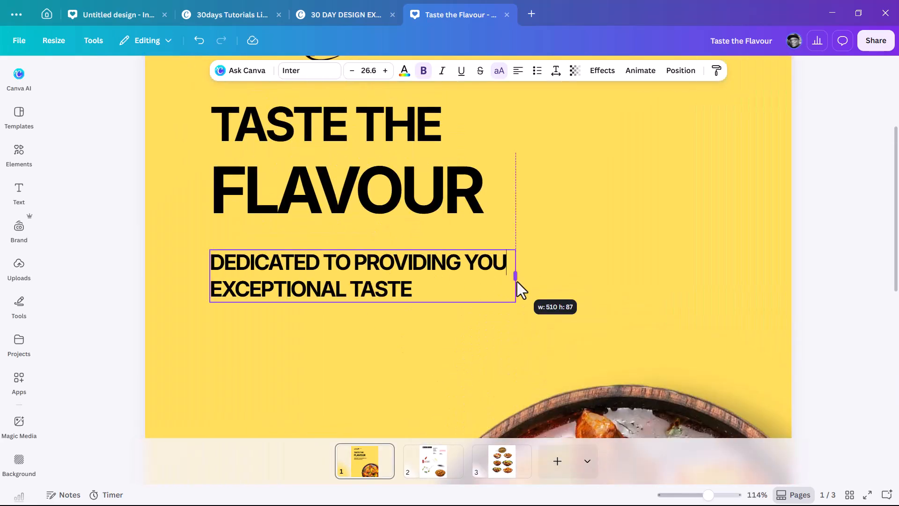
pyautogui.moveTo(517, 282); pyautogui.dragTo(502, 300)
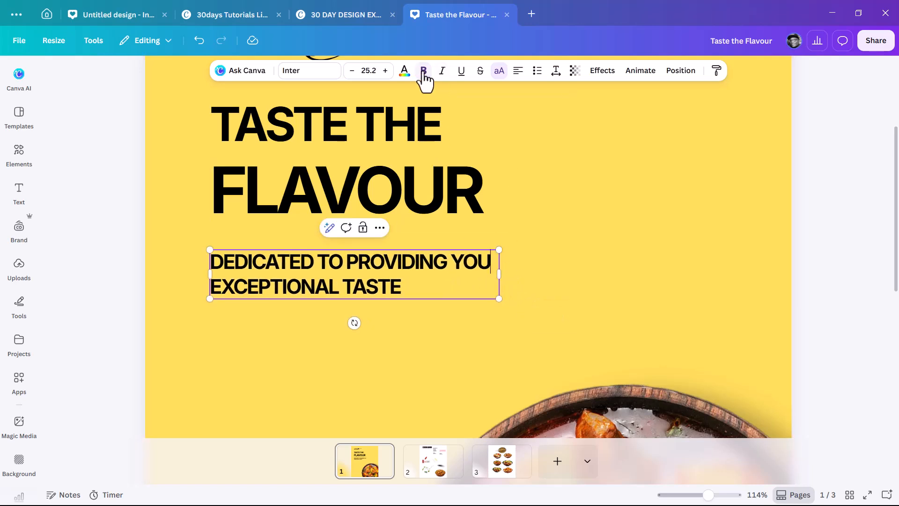
# Step: Remove bold from the whole tagline and shrink it to font size about 20
pyautogui.hotkey('ctrl', 'a')
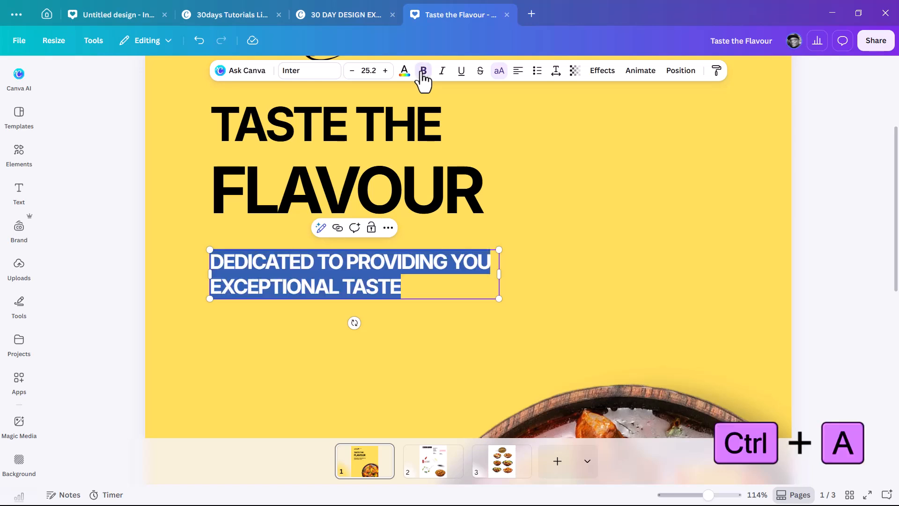
pyautogui.click(423, 79)
pyautogui.moveTo(499, 299); pyautogui.dragTo(439, 273)
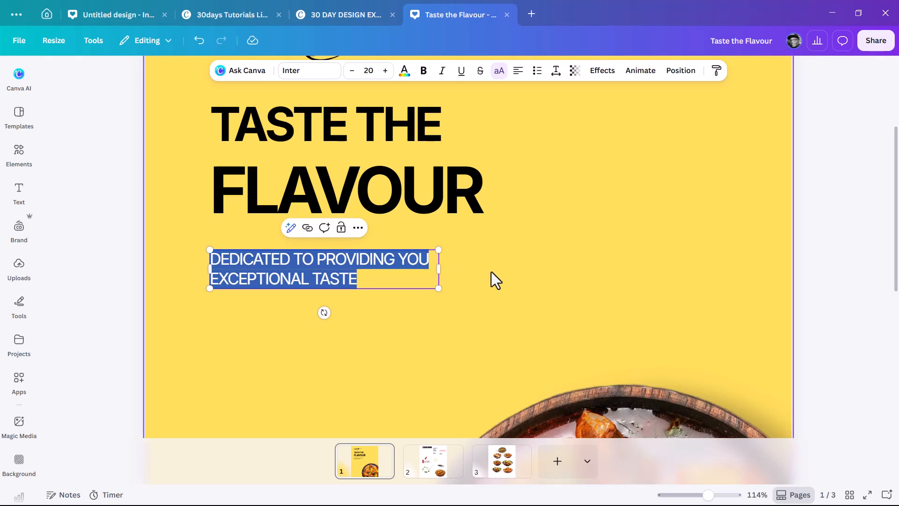
pyautogui.click(491, 272)
pyautogui.click(435, 472)
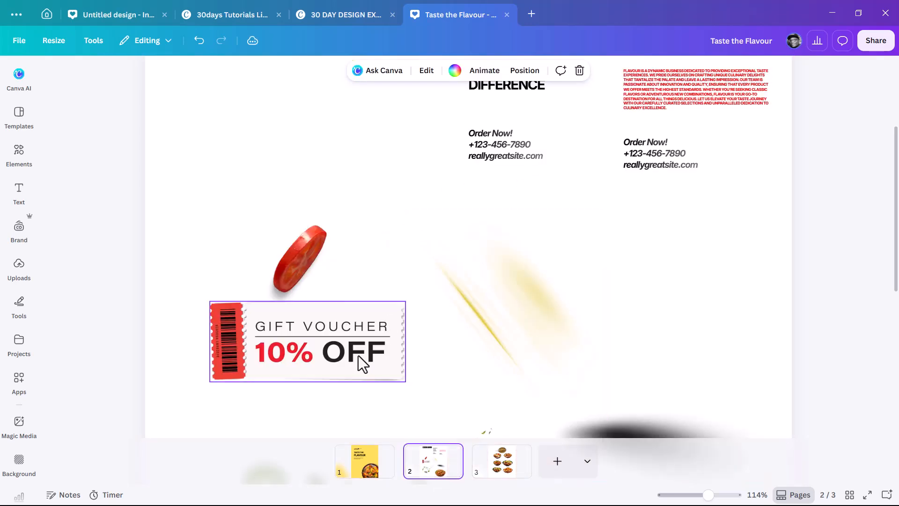
pyautogui.scroll(-2, 395, 324)
pyautogui.scroll(-4, 420, 272)
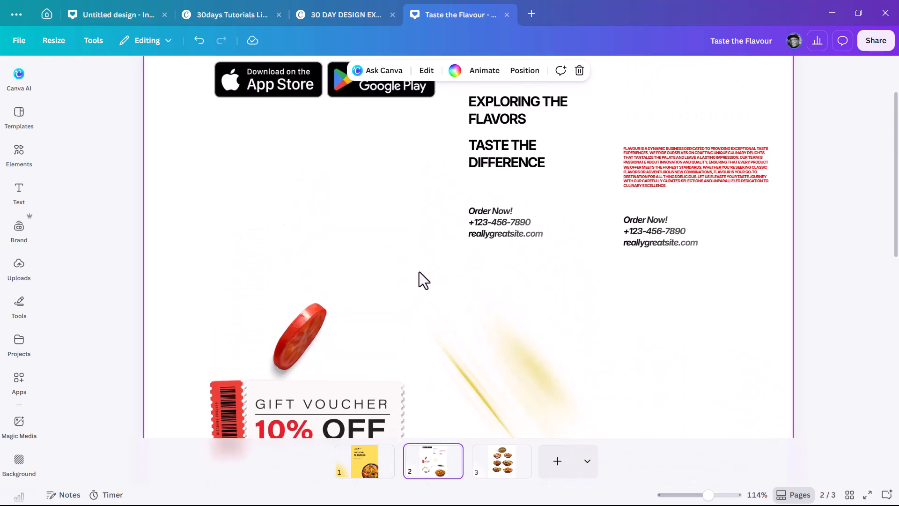
pyautogui.scroll(-4, 418, 272)
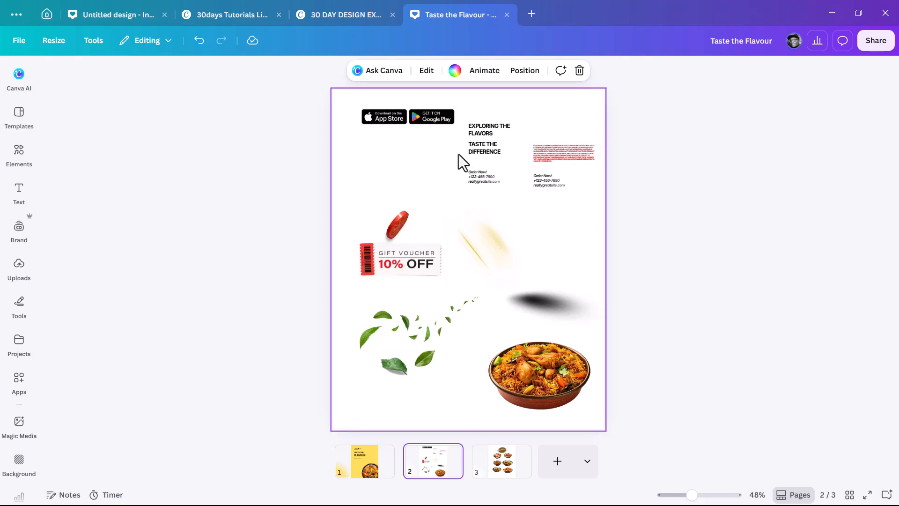
pyautogui.click(362, 470)
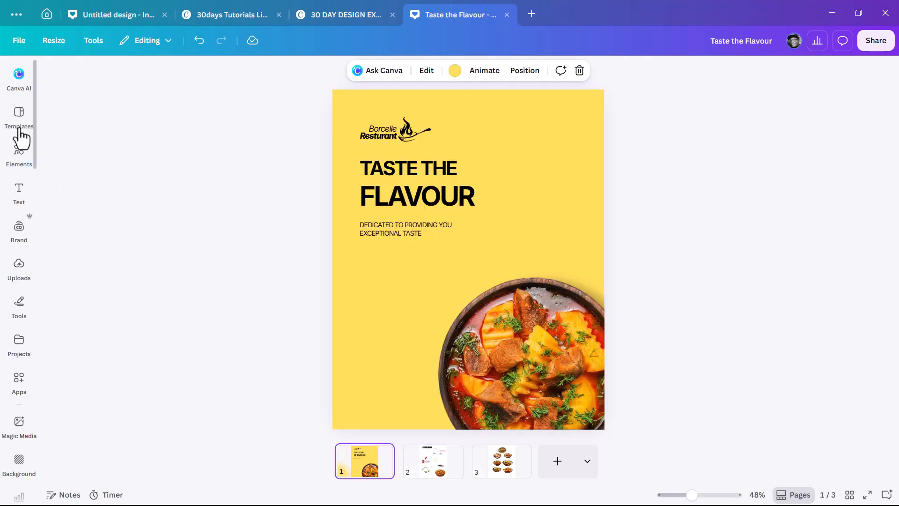
# Step: Insert the black brush-lettered "50%" graphic from the recently used elements onto page 1
pyautogui.click(18, 155)
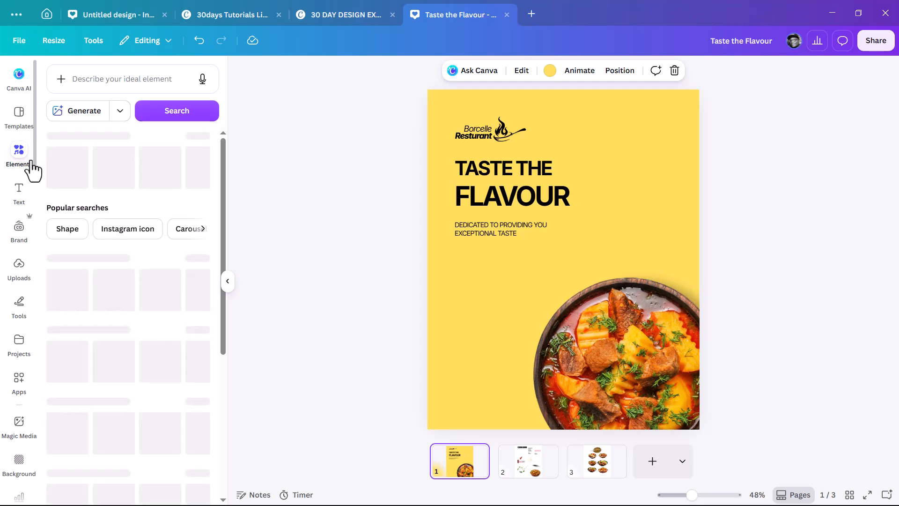
pyautogui.click(119, 86)
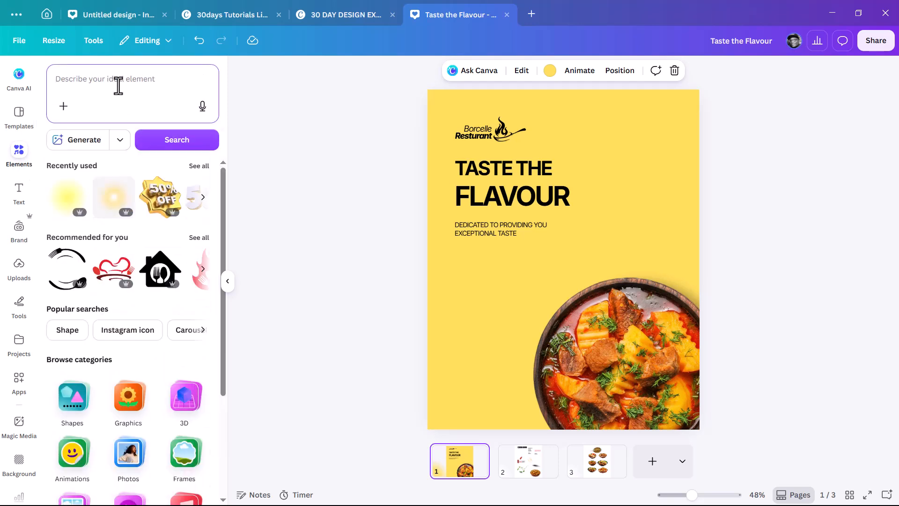
pyautogui.click(240, 139)
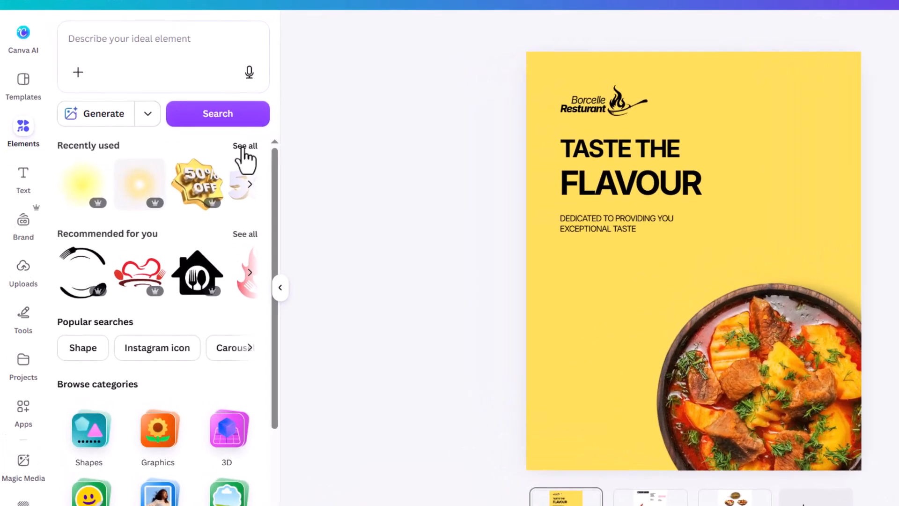
pyautogui.click(218, 158)
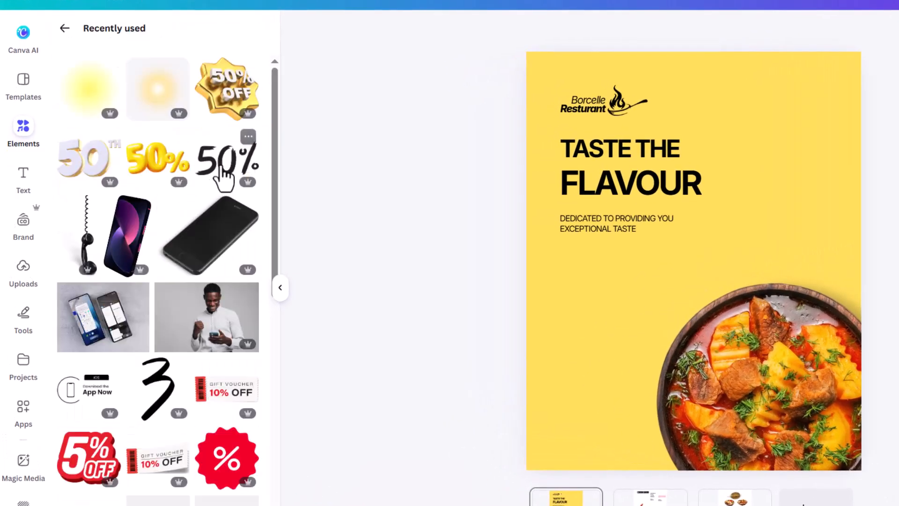
pyautogui.click(224, 178)
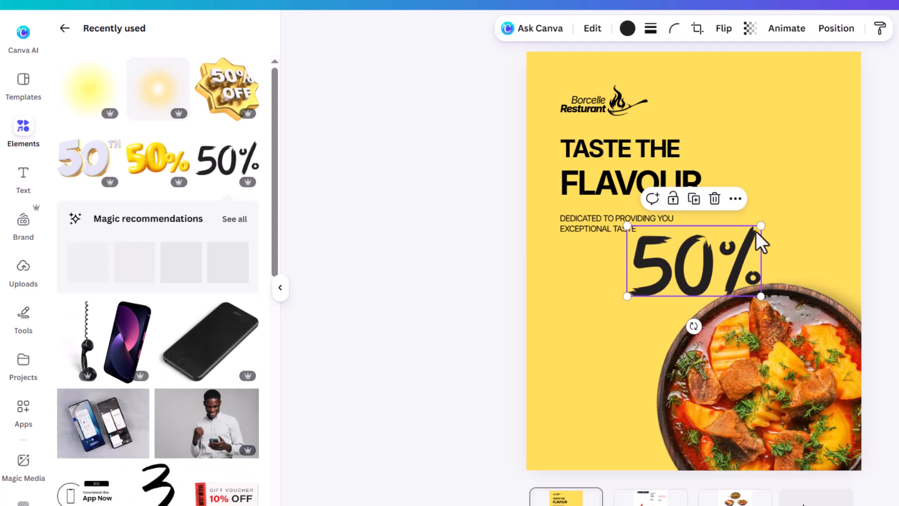
# Step: Shrink the "50%" graphic to about half its width and place it below the tagline, aligned with the text's left edge
pyautogui.moveTo(761, 225); pyautogui.dragTo(695, 239)
pyautogui.moveTo(670, 274); pyautogui.dragTo(605, 266)
pyautogui.moveTo(646, 242); pyautogui.dragTo(628, 254)
pyautogui.click(650, 224)
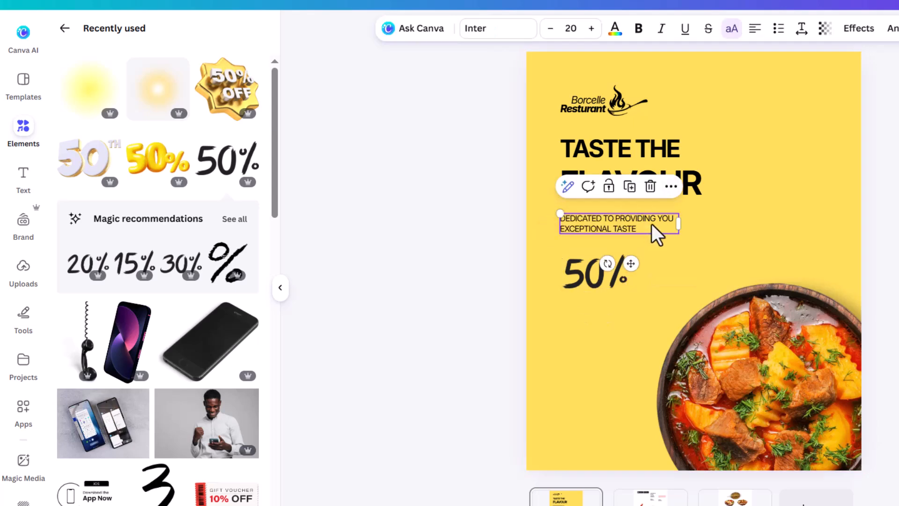
pyautogui.moveTo(595, 224); pyautogui.dragTo(657, 232)
pyautogui.hotkey('ctrl', 's')
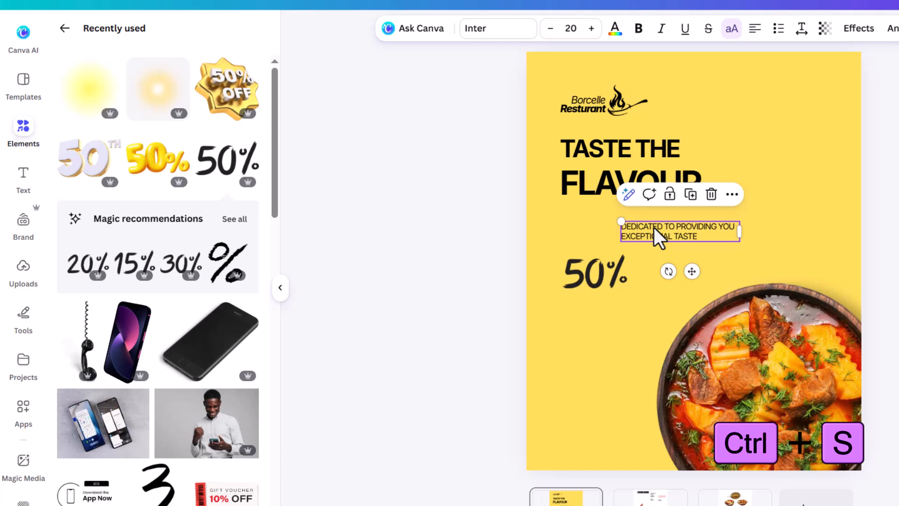
pyautogui.hotkey('ctrl', 'z')
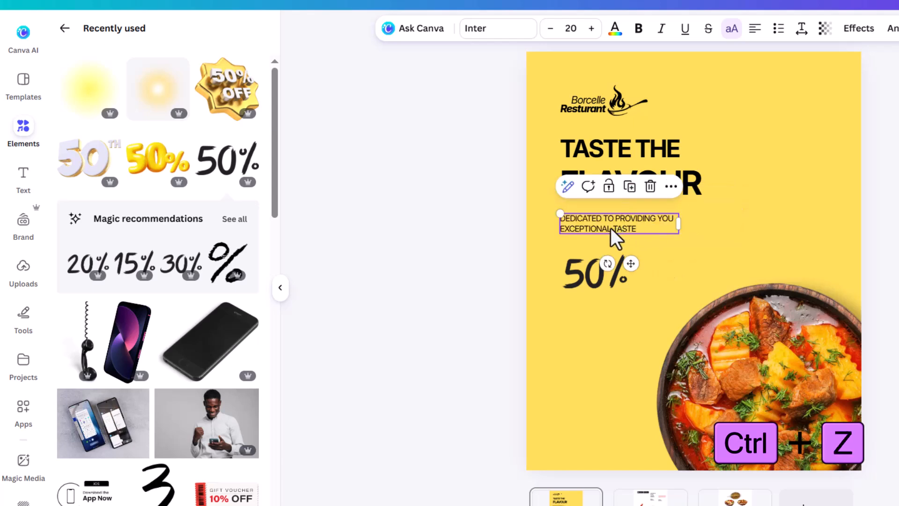
# Step: Duplicate the tagline beside the "50%" graphic, change the copy to "OFF FOR FIRST ORDER" and narrow it to two lines
pyautogui.moveTo(648, 235); pyautogui.dragTo(681, 273)
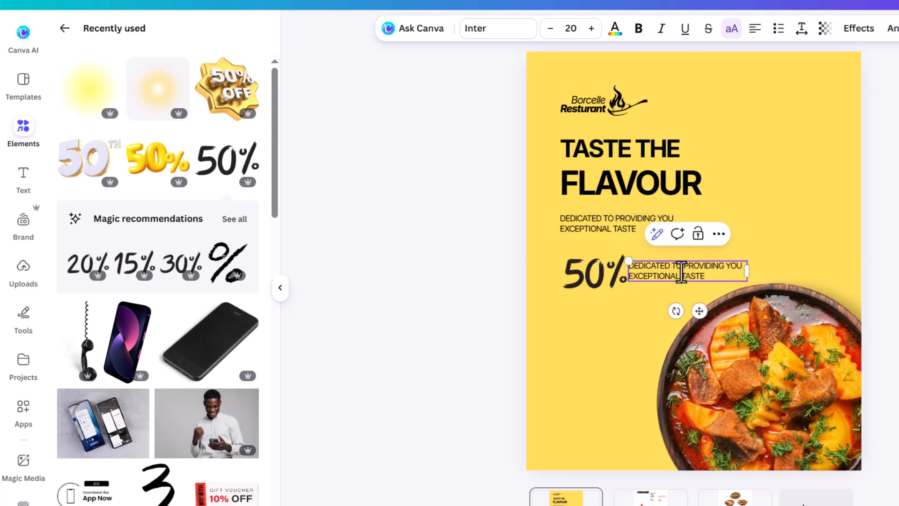
pyautogui.hotkey('ctrl', 'a')
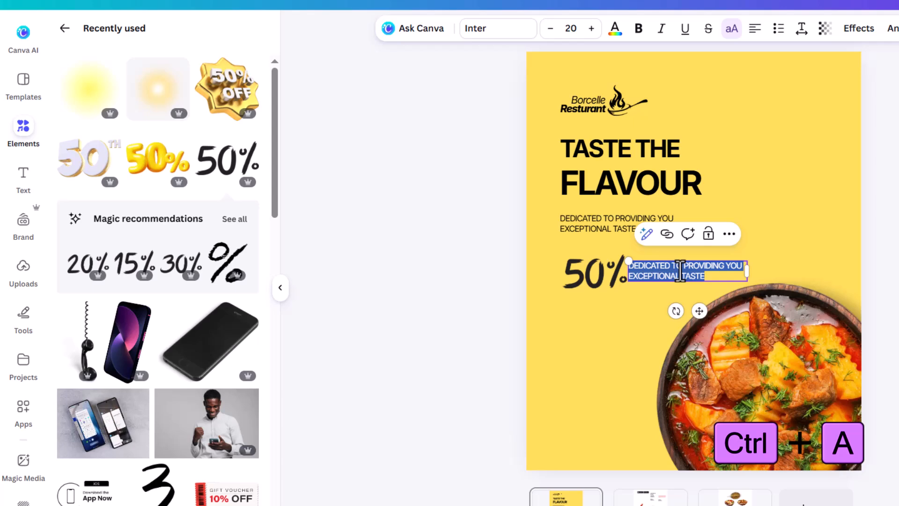
pyautogui.write('OFF FOR FIRST ORDER')
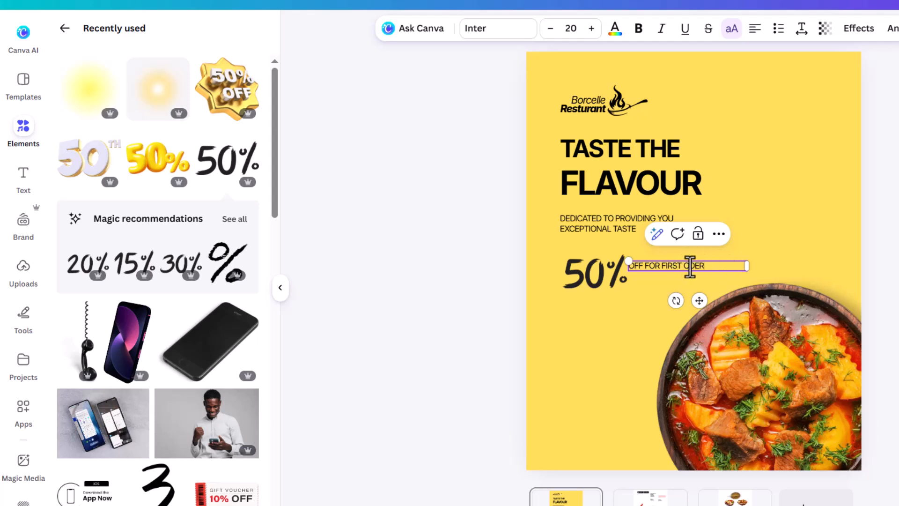
pyautogui.moveTo(747, 268); pyautogui.dragTo(684, 276)
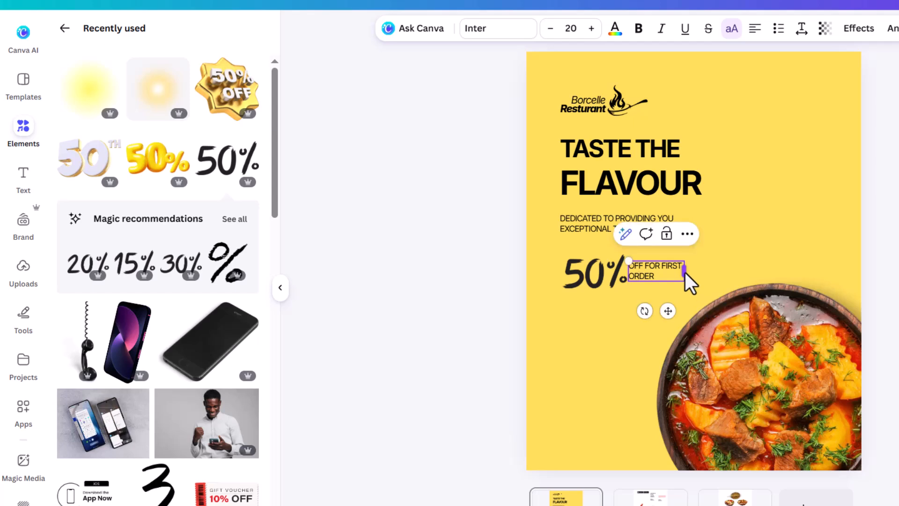
pyautogui.click(586, 315)
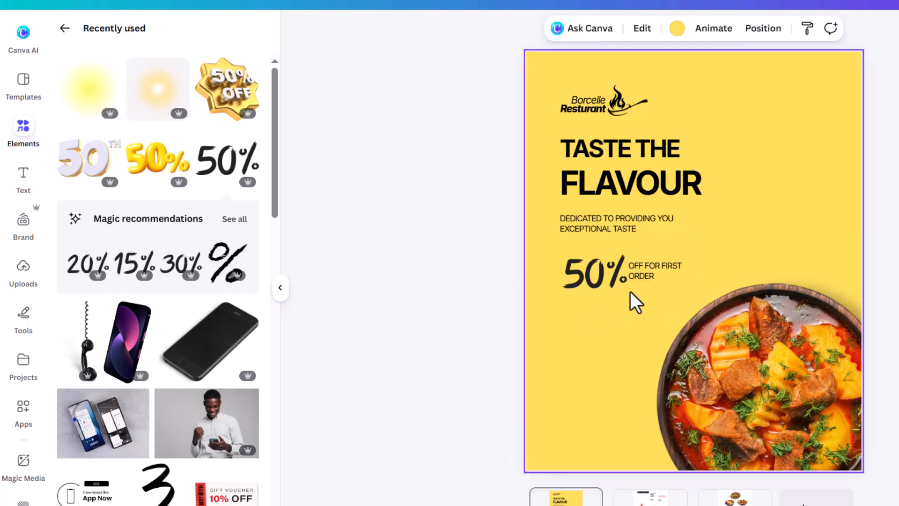
# Step: Make the "OFF FOR FIRST ORDER" text italic and bold, and align it with the middle of the "50%" graphic
pyautogui.click(661, 29)
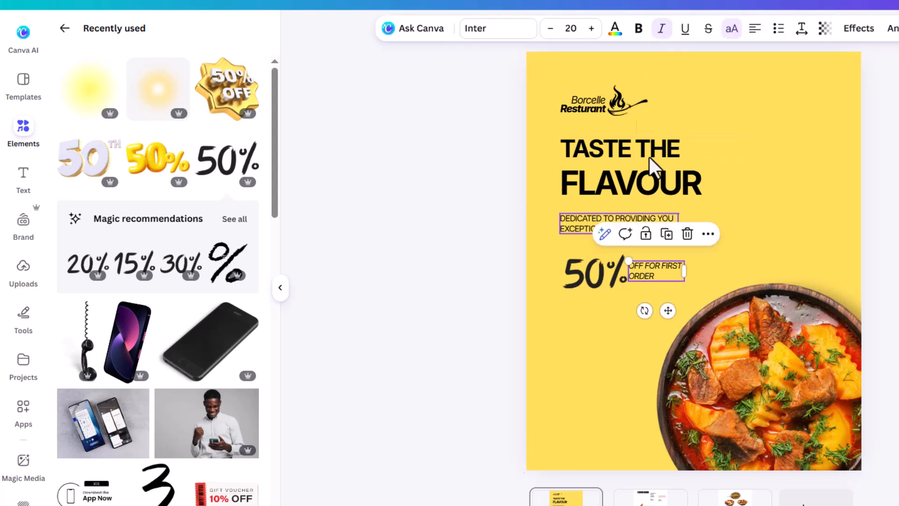
pyautogui.click(638, 29)
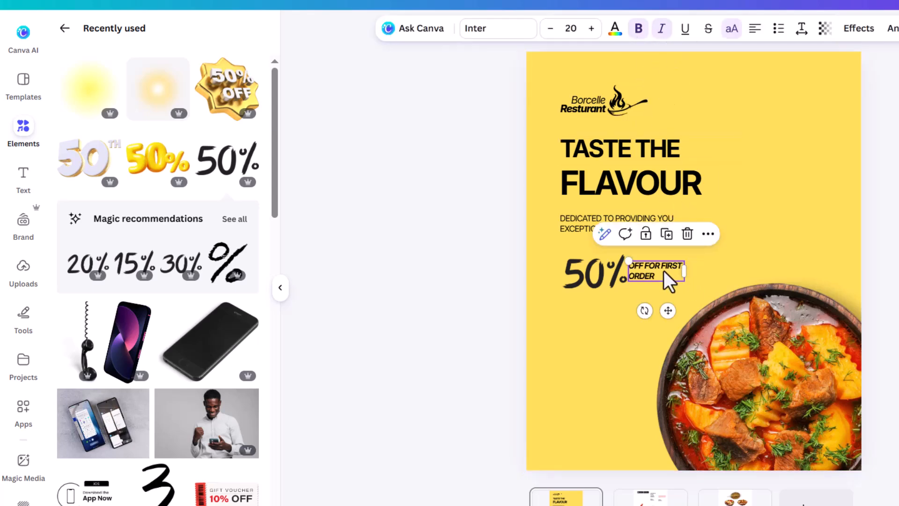
pyautogui.moveTo(664, 271)
pyautogui.mouseDown()
pyautogui.moveTo(662, 279)
pyautogui.moveTo(653, 269)
pyautogui.moveTo(666, 271)
pyautogui.mouseUp()
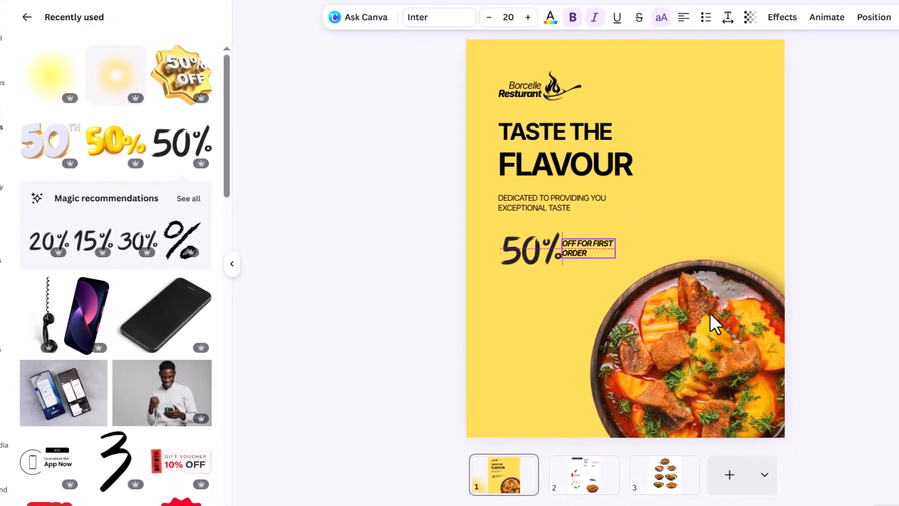
# Step: Enlarge the food bowl image slightly toward the upper left, keeping it in the lower-right corner of the design
pyautogui.click(789, 330)
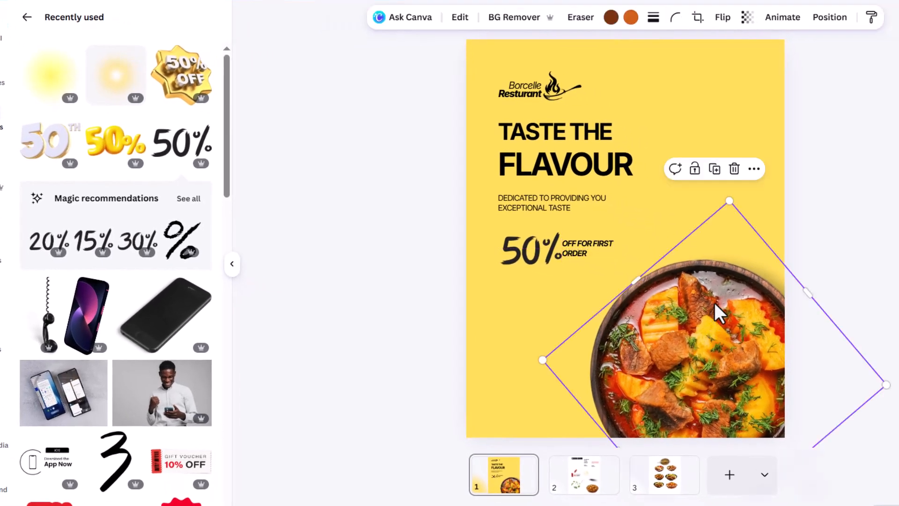
pyautogui.moveTo(727, 197); pyautogui.dragTo(709, 174)
pyautogui.click(788, 169)
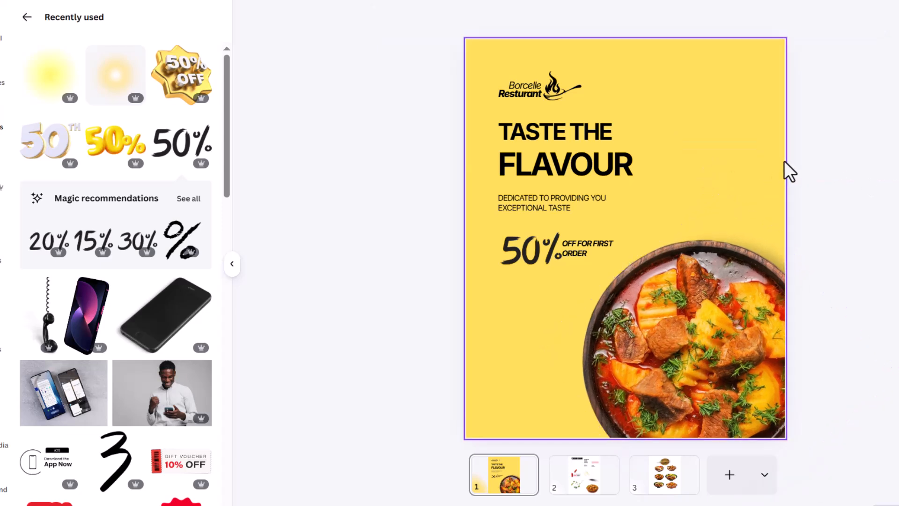
# Step: Move the leaf spray and both single leaves together from page 2 to page 1
pyautogui.click(594, 473)
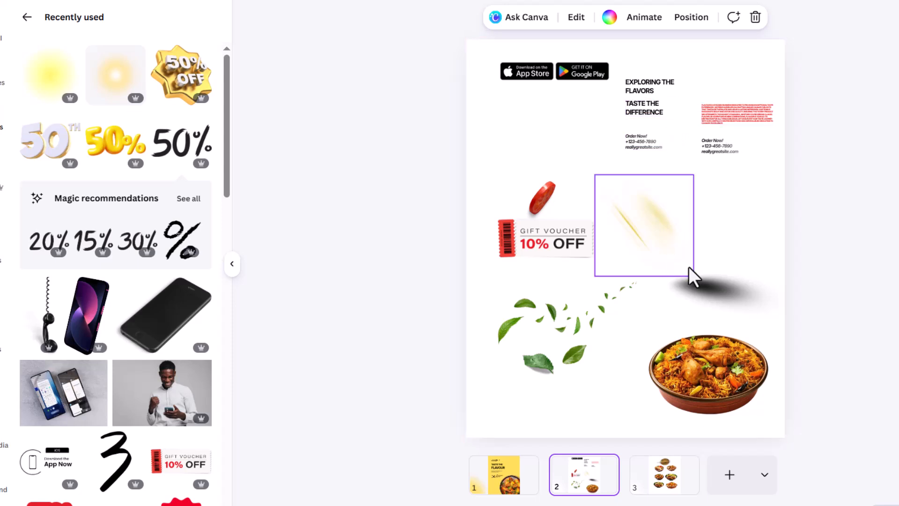
pyautogui.click(584, 321)
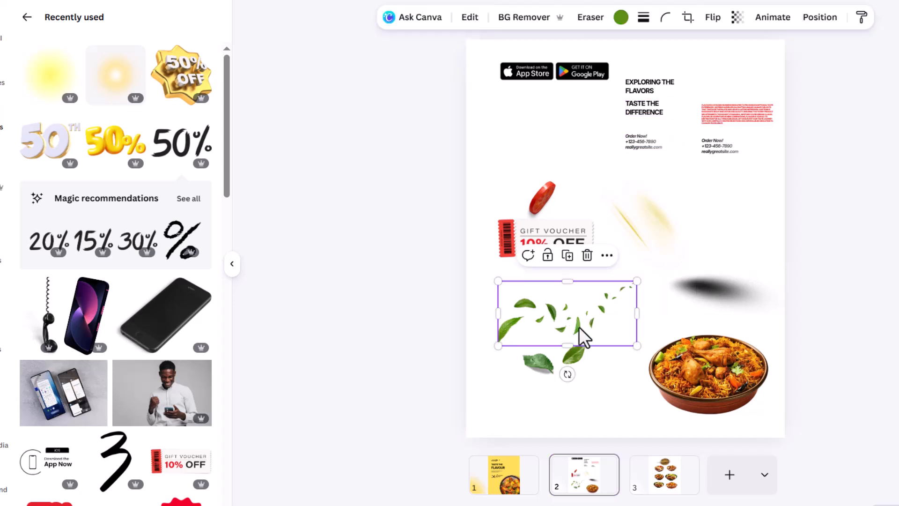
pyautogui.keyDown('shift'); pyautogui.click(538, 364); pyautogui.keyUp('shift')
pyautogui.keyDown('shift'); pyautogui.click(574, 355); pyautogui.keyUp('shift')
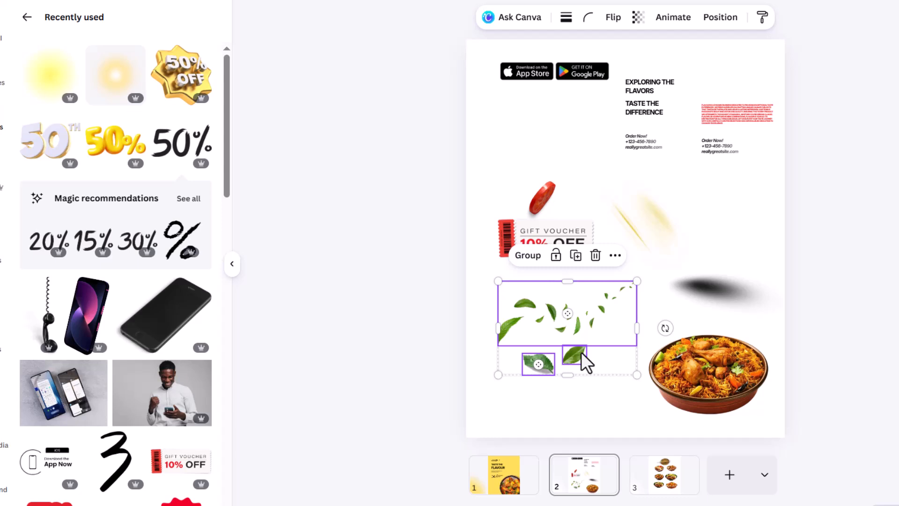
pyautogui.moveTo(581, 353); pyautogui.dragTo(509, 487)
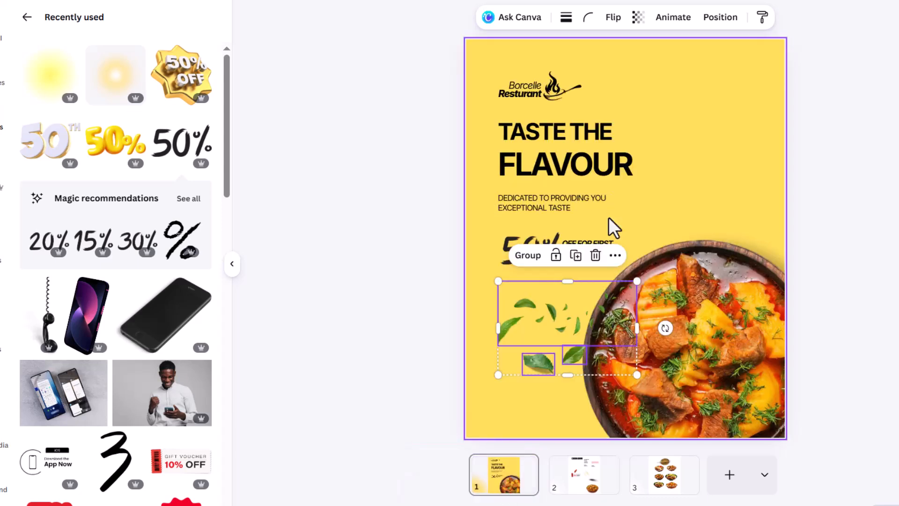
pyautogui.press('Escape')
# Step: Spread the leaves: the spray over the design's left edge, one leaf below it, and the other near the upper-right corner
pyautogui.click(550, 311)
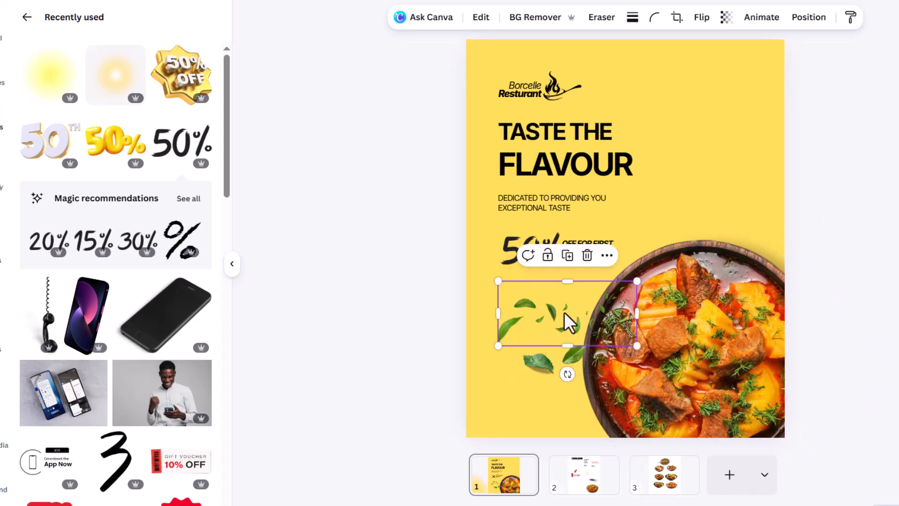
pyautogui.moveTo(558, 313); pyautogui.dragTo(475, 315)
pyautogui.click(547, 364)
pyautogui.moveTo(547, 365); pyautogui.dragTo(514, 364)
pyautogui.moveTo(575, 358); pyautogui.dragTo(749, 65)
# Step: Move the tomato slice from page 2 to page 1, enlarged near the right edge below the upper-right leaf
pyautogui.click(591, 482)
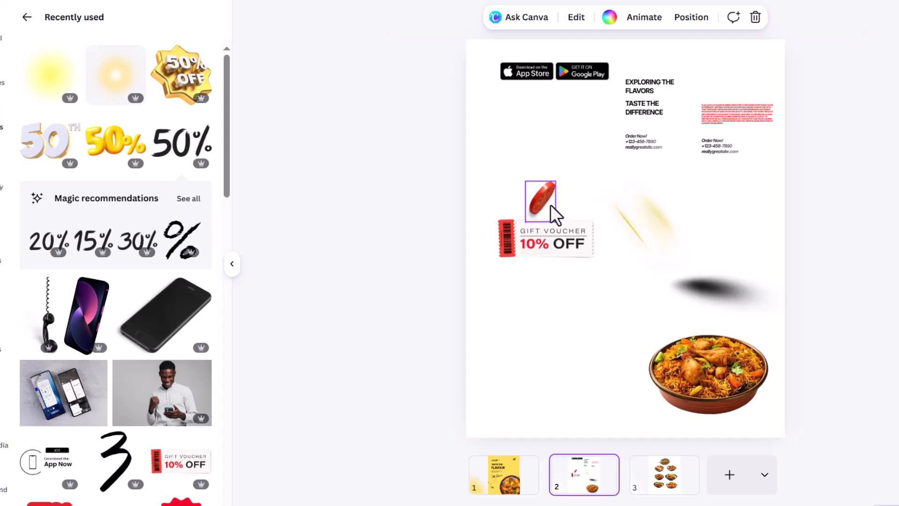
pyautogui.click(548, 203)
pyautogui.moveTo(545, 201); pyautogui.dragTo(503, 486)
pyautogui.moveTo(542, 202); pyautogui.dragTo(727, 154)
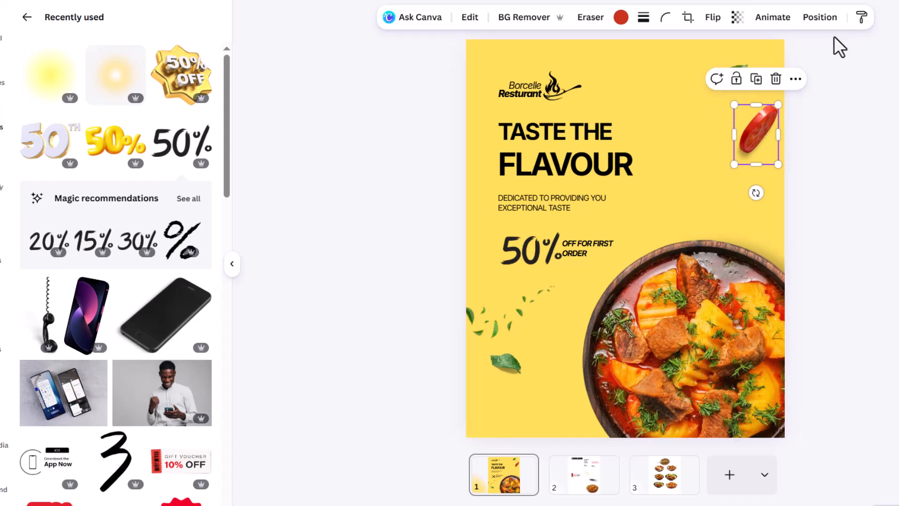
# Step: Enlarge the upper-right leaf and the leaf spray, and shift the spray slightly up and to the right
pyautogui.click(739, 74)
pyautogui.moveTo(754, 63); pyautogui.dragTo(758, 59)
pyautogui.click(516, 325)
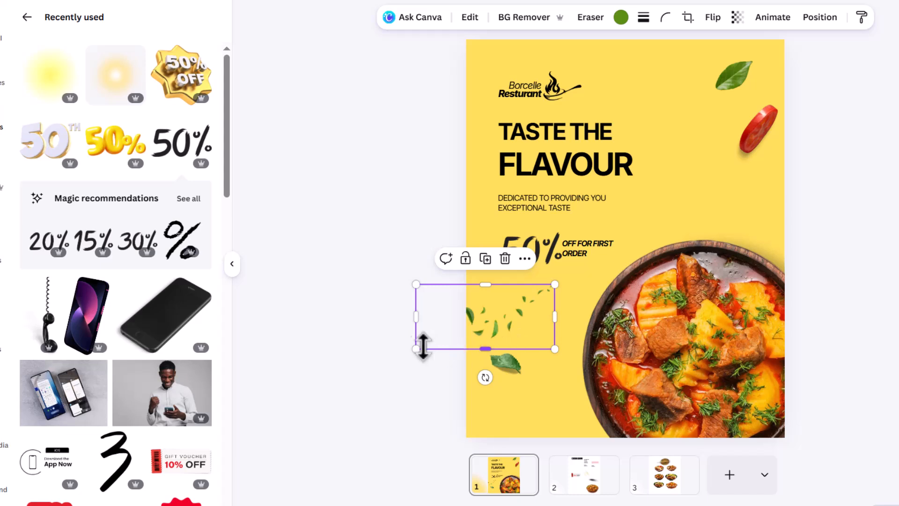
pyautogui.moveTo(415, 346); pyautogui.dragTo(361, 365)
pyautogui.moveTo(476, 317); pyautogui.dragTo(484, 295)
pyautogui.click(836, 225)
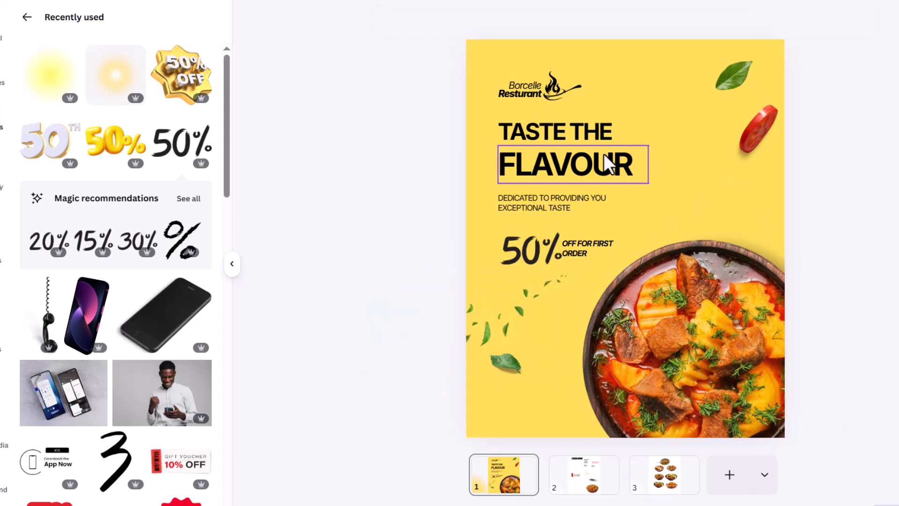
# Step: Change the "FLAVOUR" headline's text colour to red
pyautogui.click(603, 153)
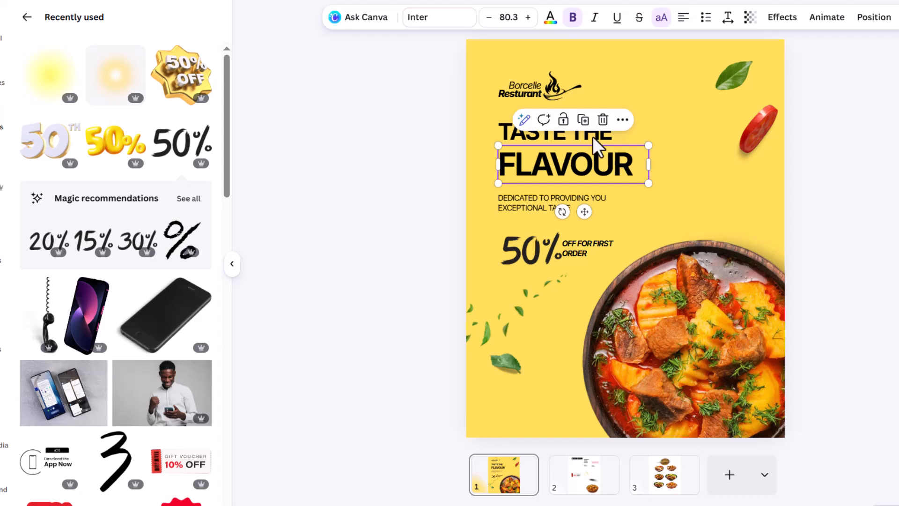
pyautogui.click(551, 17)
pyautogui.click(88, 108)
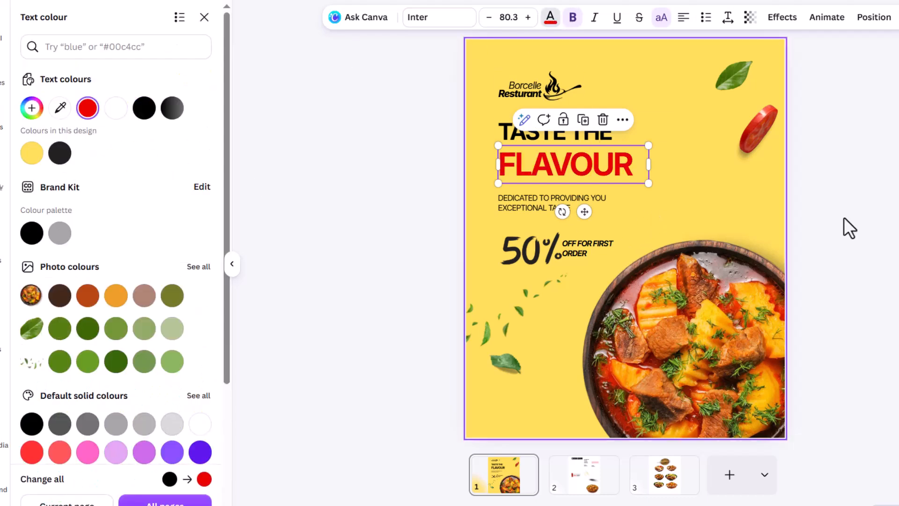
# Step: Italicize the "TASTE THE" headline and lower it to sit just above "FLAVOUR"
pyautogui.click(563, 131)
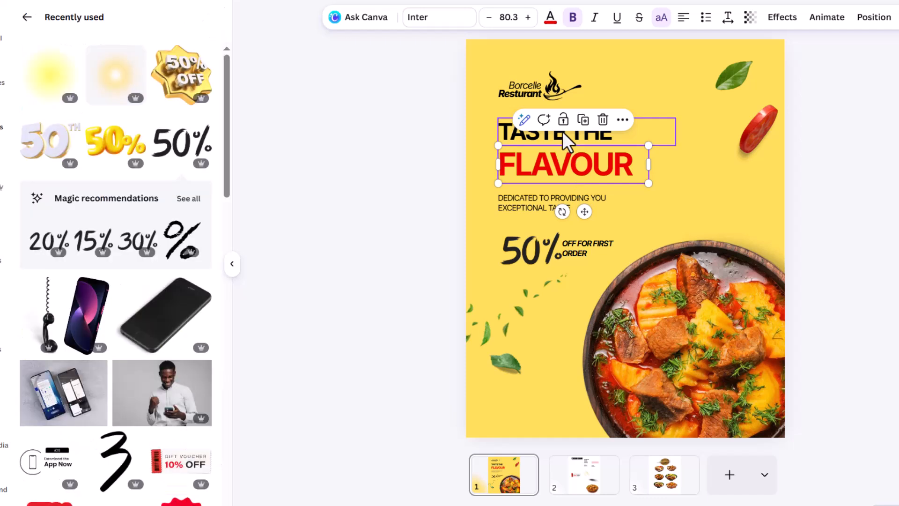
pyautogui.hotkey('ctrl', 'i')
pyautogui.click(553, 136)
pyautogui.click(790, 176)
pyautogui.click(574, 136)
pyautogui.moveTo(575, 137); pyautogui.dragTo(673, 170)
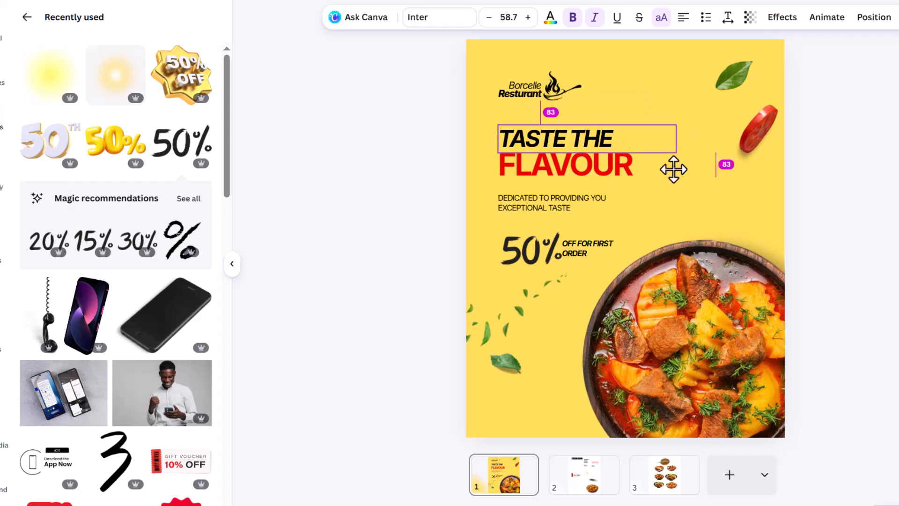
# Step: Nudge the "FLAVOUR" headline slightly down to open a small gap below "TASTE THE"
pyautogui.click(801, 203)
pyautogui.click(591, 174)
pyautogui.press('Down')
pyautogui.press('Down')
pyautogui.press('Down')
pyautogui.press('Down')
pyautogui.press('Down')
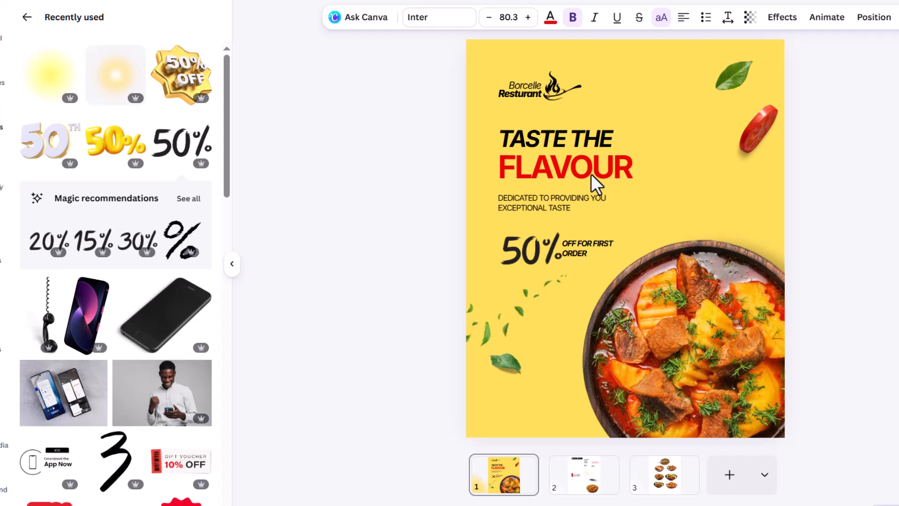
pyautogui.press('Escape')
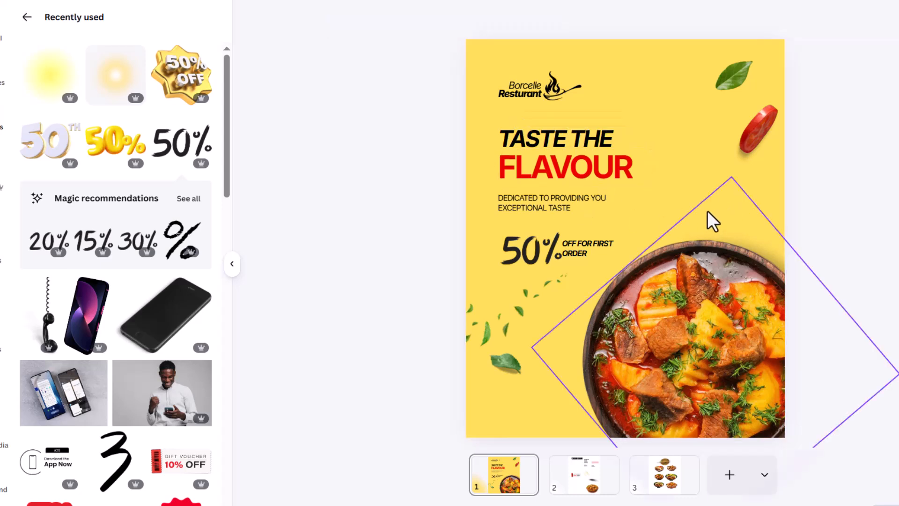
# Step: Add a red rectangle as a wide banner about 129 high across the food image's lower part, with corner rounding 27
pyautogui.press('r')
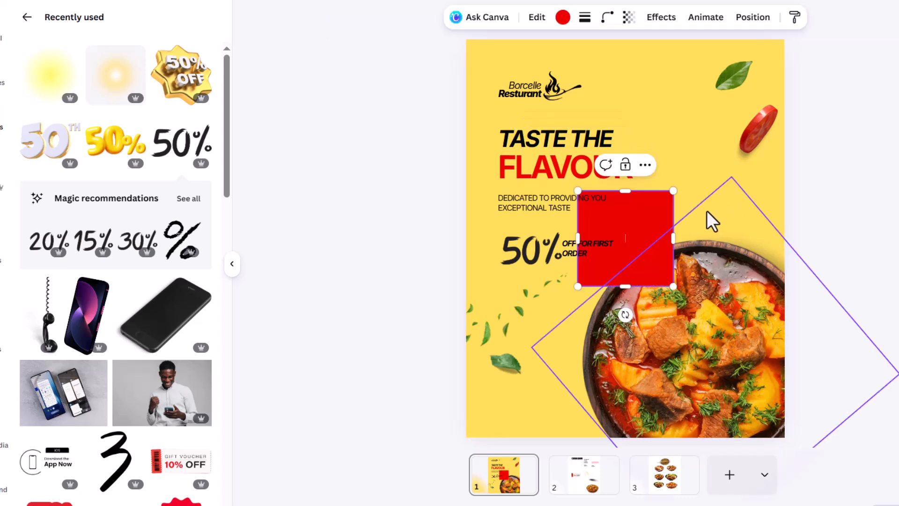
pyautogui.moveTo(626, 191); pyautogui.dragTo(618, 248)
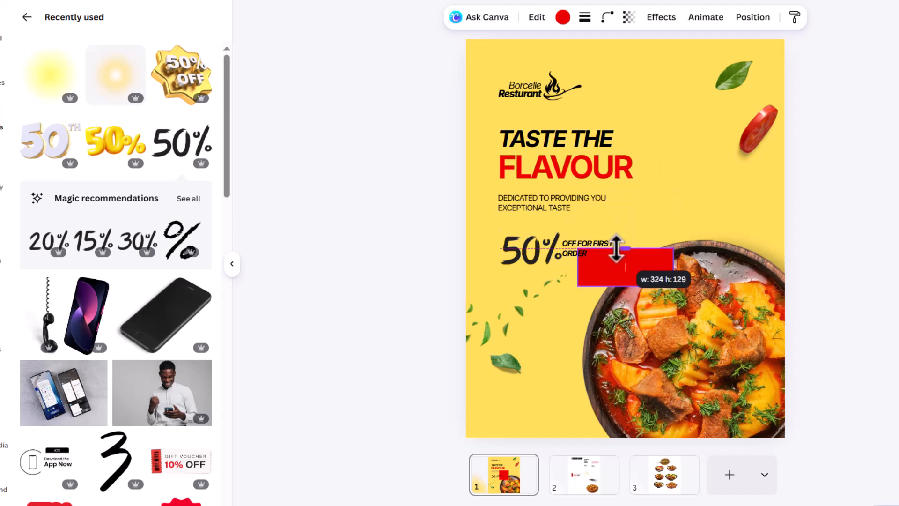
pyautogui.click(885, 253)
pyautogui.moveTo(645, 275); pyautogui.dragTo(801, 381)
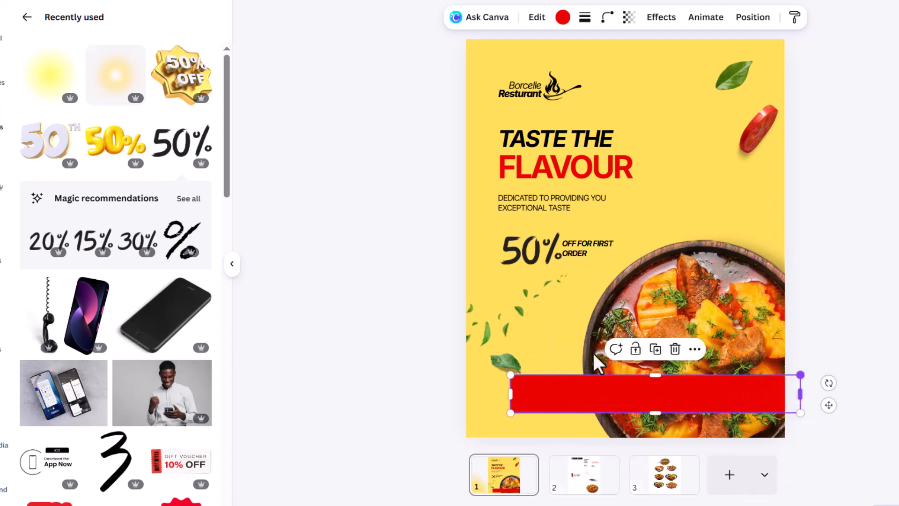
pyautogui.click(608, 19)
pyautogui.moveTo(549, 69); pyautogui.dragTo(569, 77)
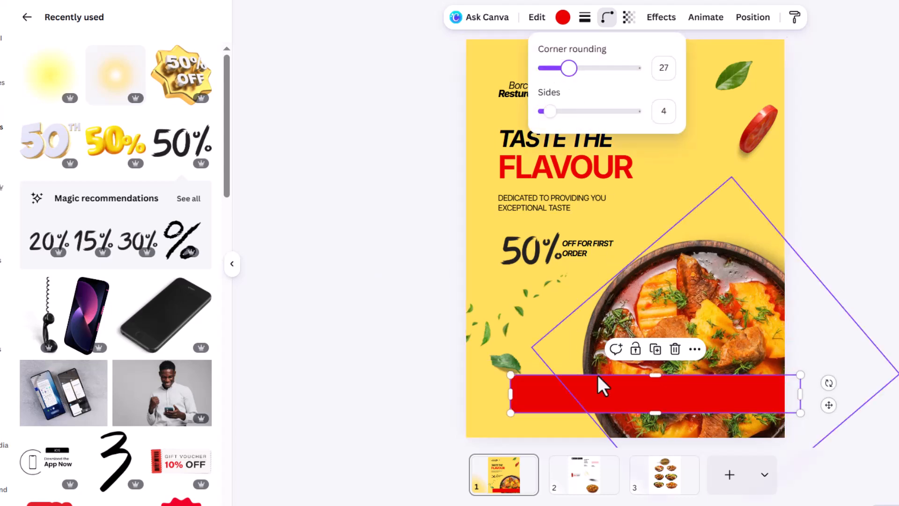
# Step: Duplicate the red banner as a small box overlapping its left end, and shorten the banner slightly from the left
pyautogui.moveTo(616, 395); pyautogui.dragTo(605, 325)
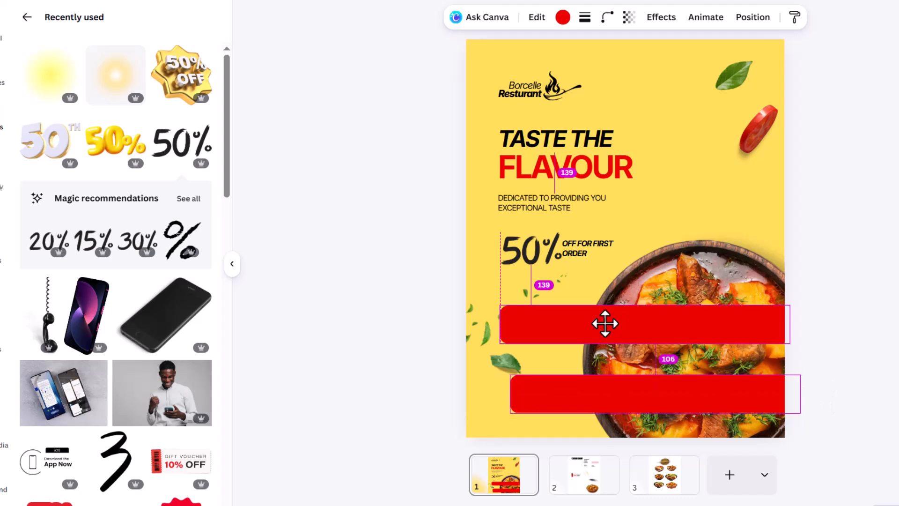
pyautogui.moveTo(791, 324); pyautogui.dragTo(522, 395)
pyautogui.click(597, 393)
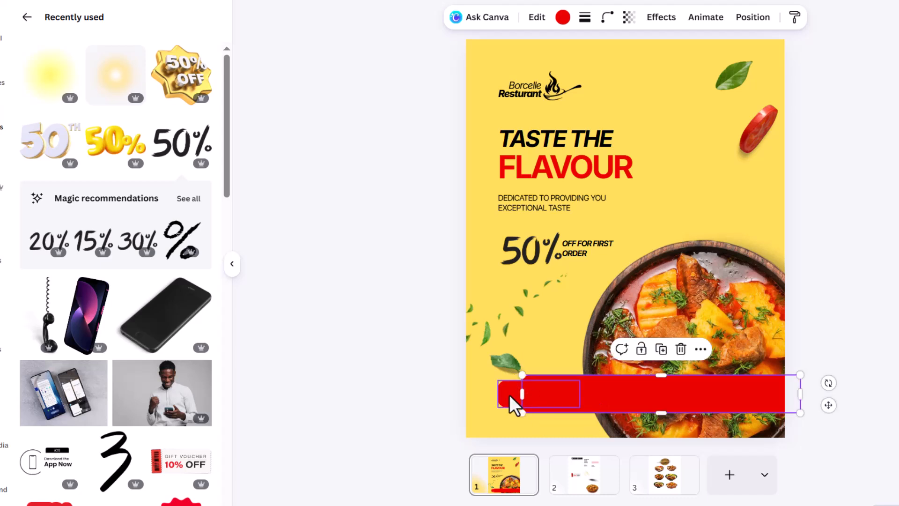
# Step: Change the small box's fill colour to the same yellow as the background
pyautogui.click(510, 394)
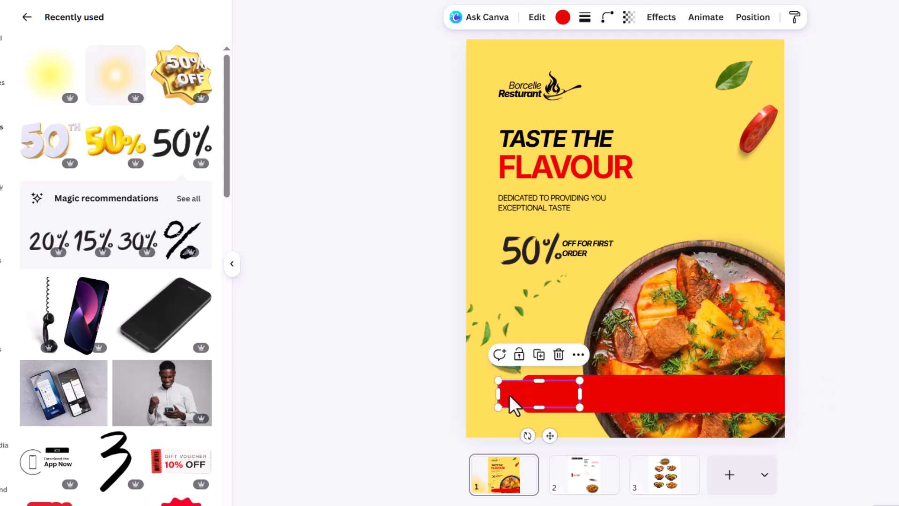
pyautogui.click(563, 17)
pyautogui.scroll(-3, 143, 276)
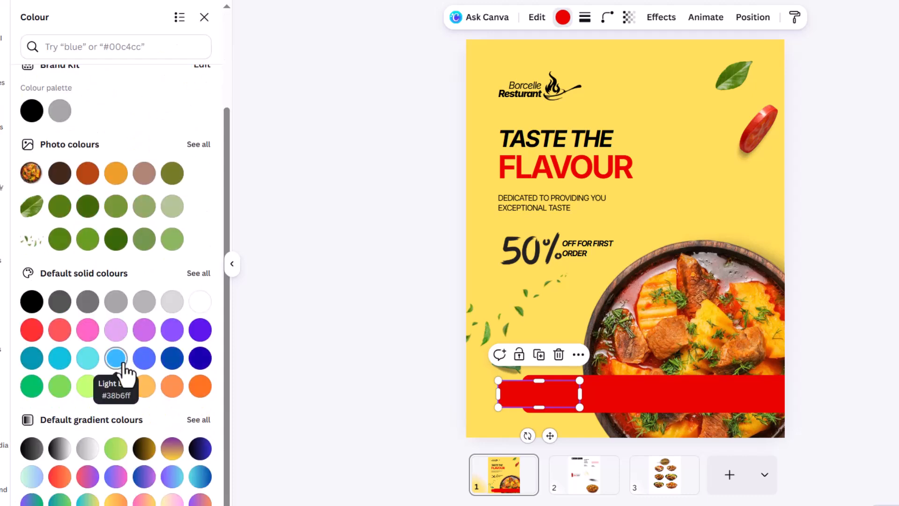
pyautogui.click(116, 386)
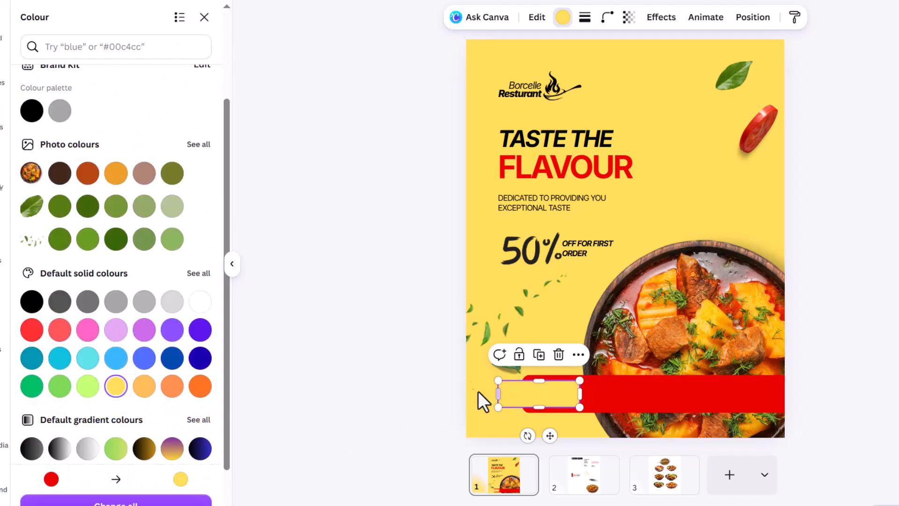
pyautogui.click(482, 372)
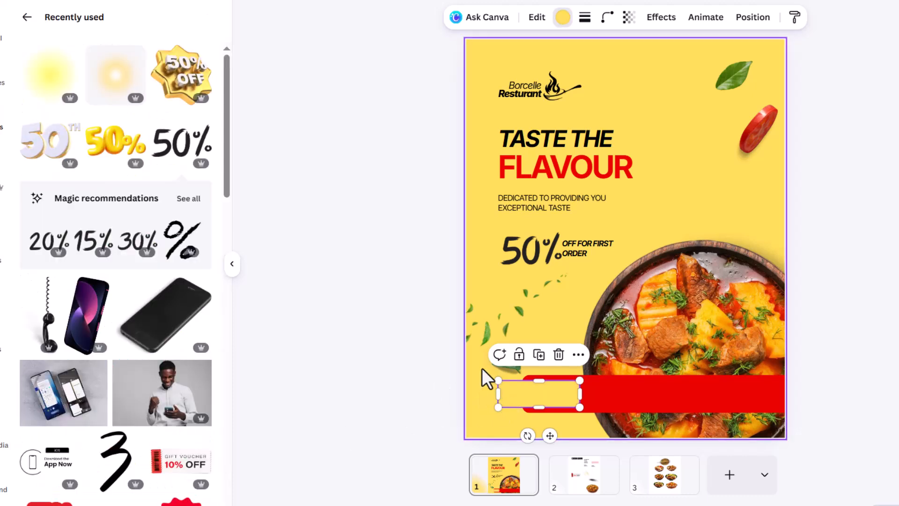
# Step: Apply a Drop shadow to the yellow box with direction 0, offset 0, blur 29 and transparency 42
pyautogui.click(507, 395)
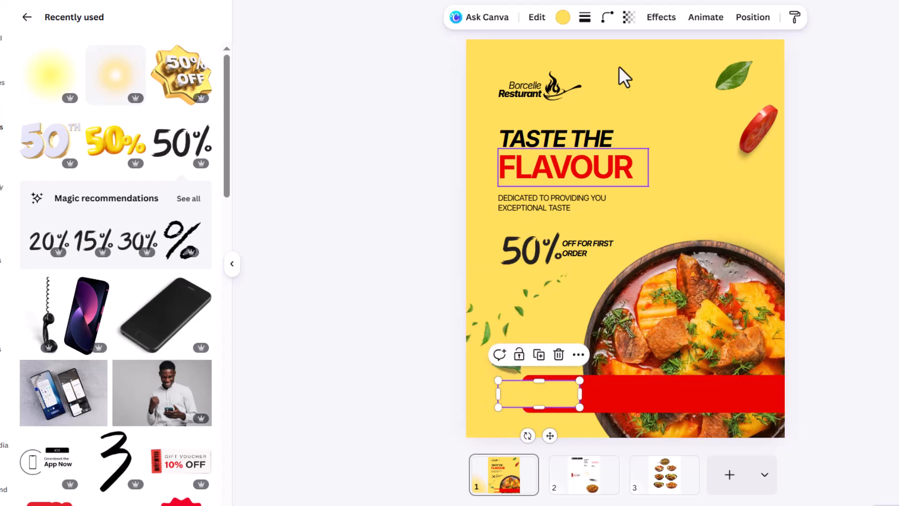
pyautogui.click(652, 20)
pyautogui.click(46, 78)
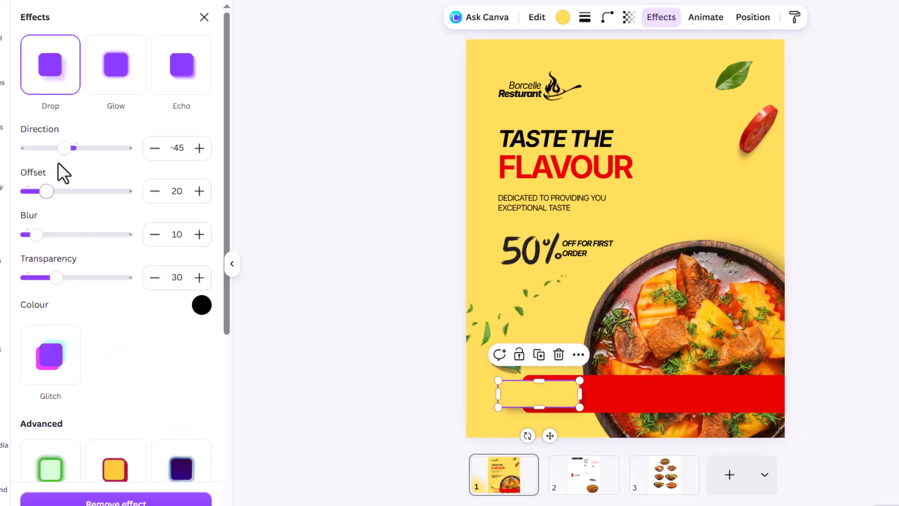
pyautogui.moveTo(65, 150); pyautogui.dragTo(77, 151)
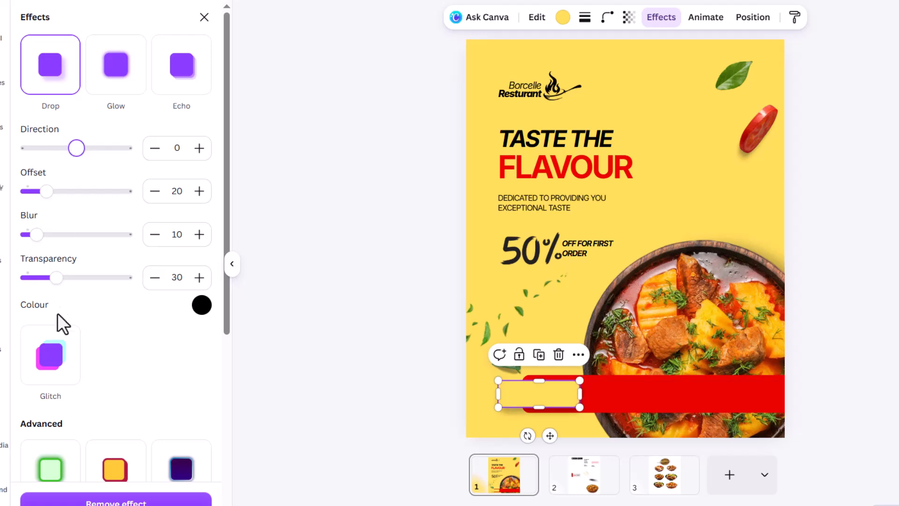
pyautogui.moveTo(35, 234); pyautogui.dragTo(51, 236)
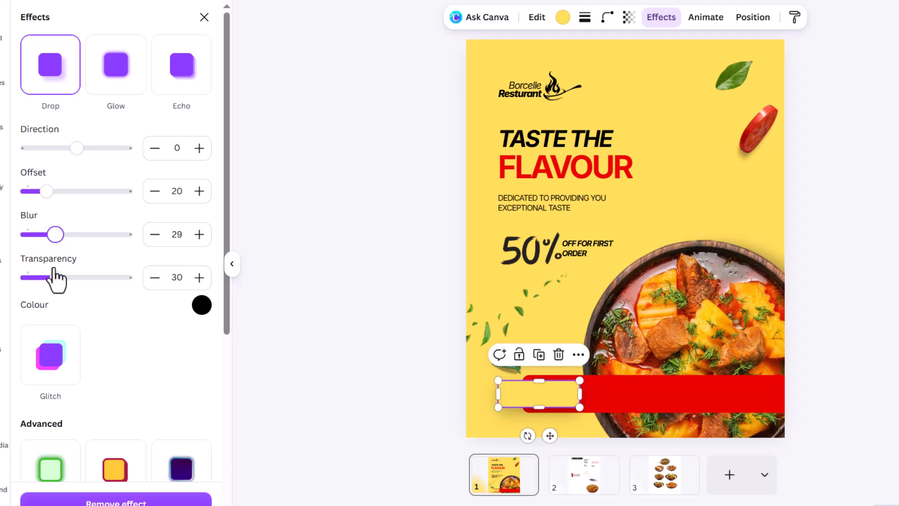
pyautogui.moveTo(46, 191); pyautogui.dragTo(4, 193)
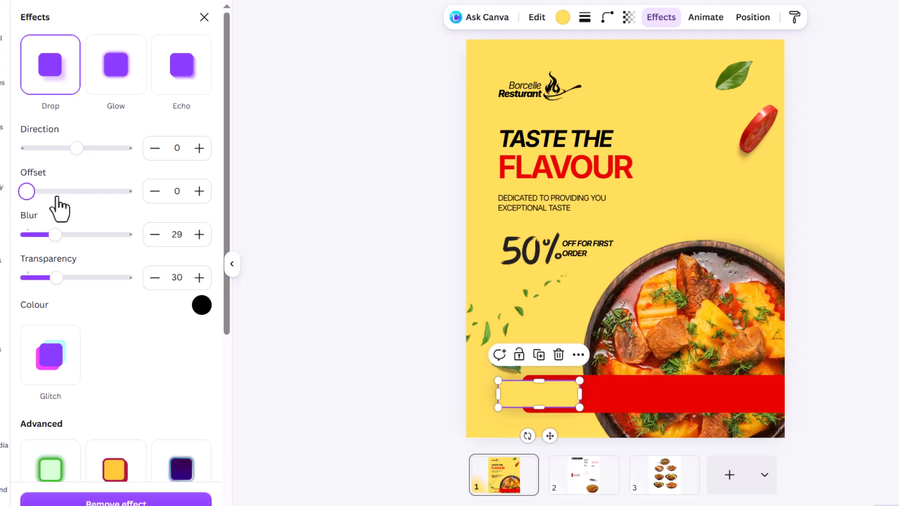
pyautogui.moveTo(56, 278); pyautogui.dragTo(60, 278)
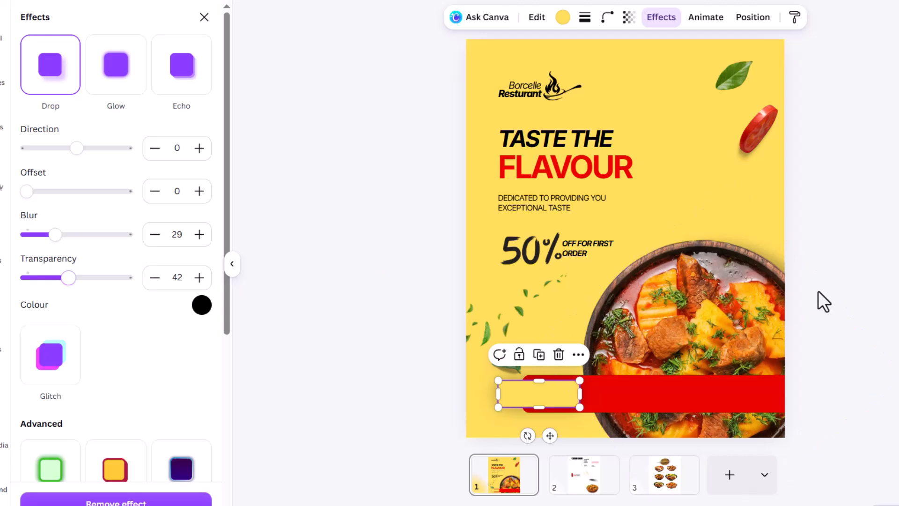
pyautogui.press('Escape')
# Step: Raise the blur of the yellow box's drop shadow to 47
pyautogui.scroll(5, 555, 407)
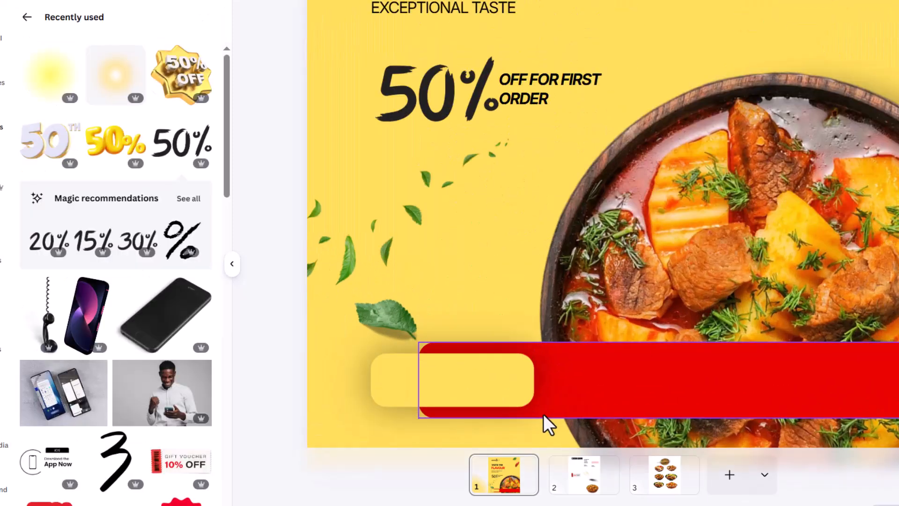
pyautogui.click(395, 375)
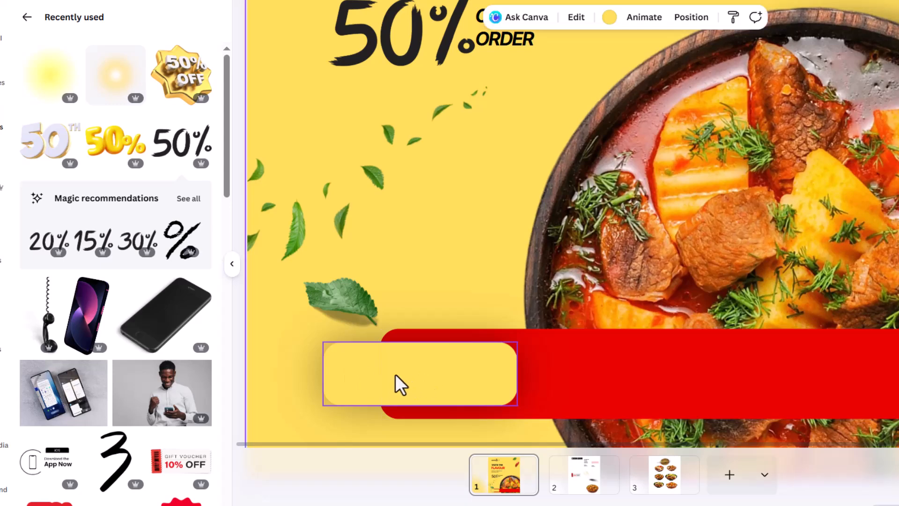
pyautogui.click(403, 376)
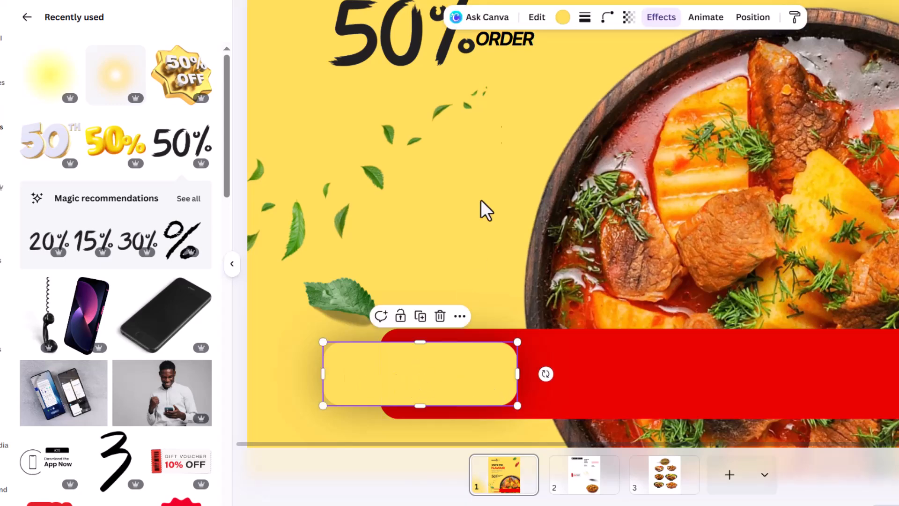
pyautogui.click(662, 19)
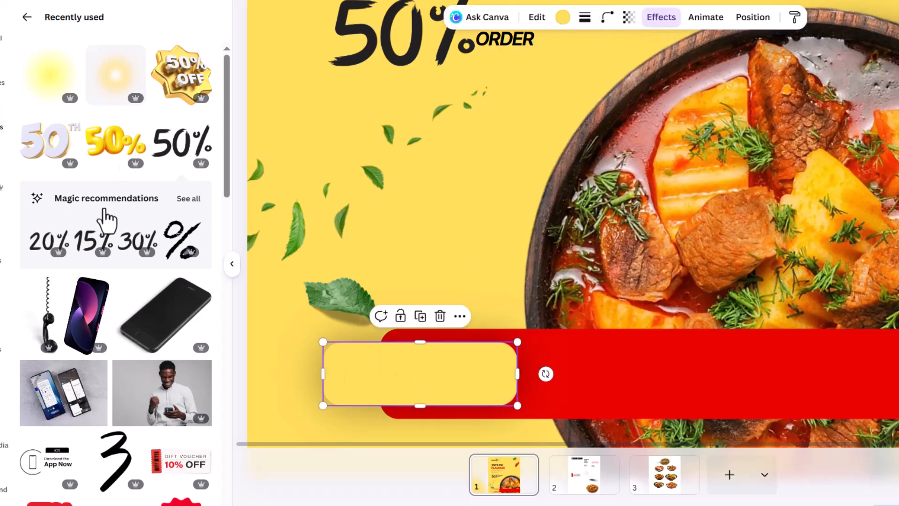
pyautogui.moveTo(53, 199); pyautogui.dragTo(73, 202)
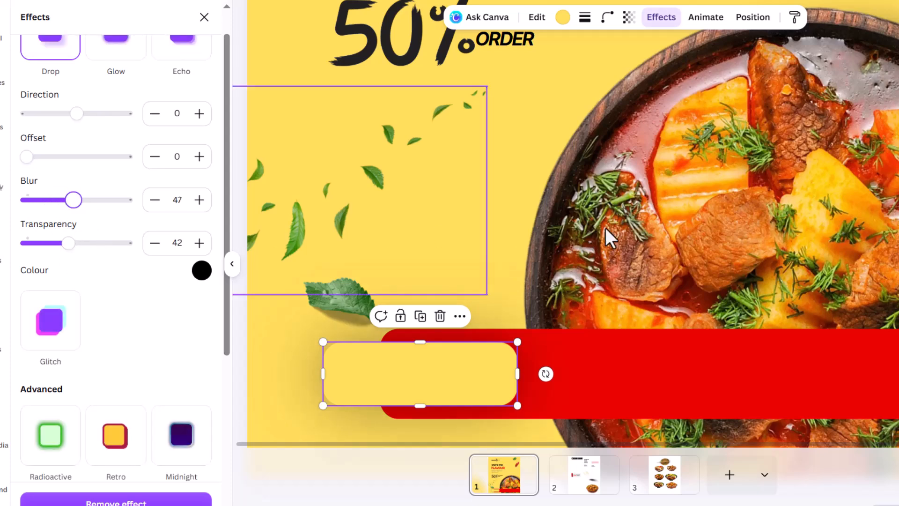
# Step: Apply a Drop shadow to the red banner with direction -13, offset 40, blur 26 and transparency 35
pyautogui.scroll(-3, 622, 227)
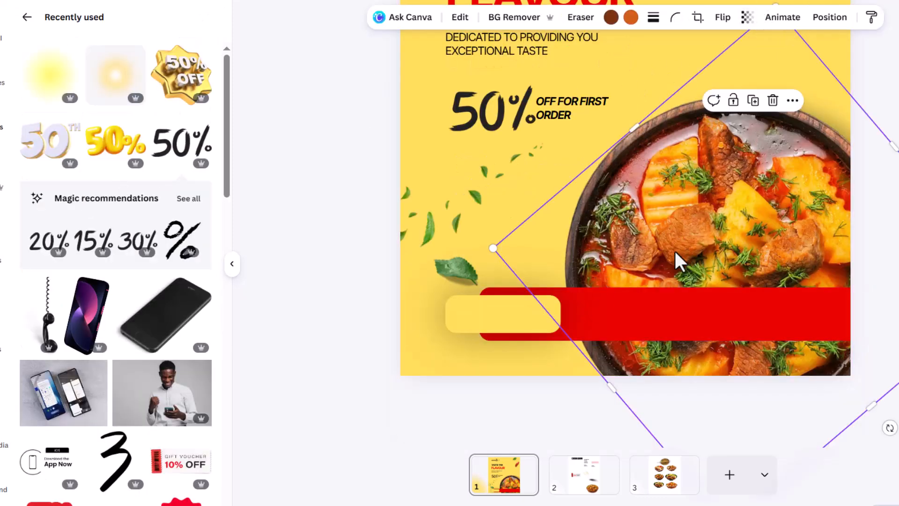
pyautogui.click(665, 299)
pyautogui.scroll(2, 666, 300)
pyautogui.click(653, 19)
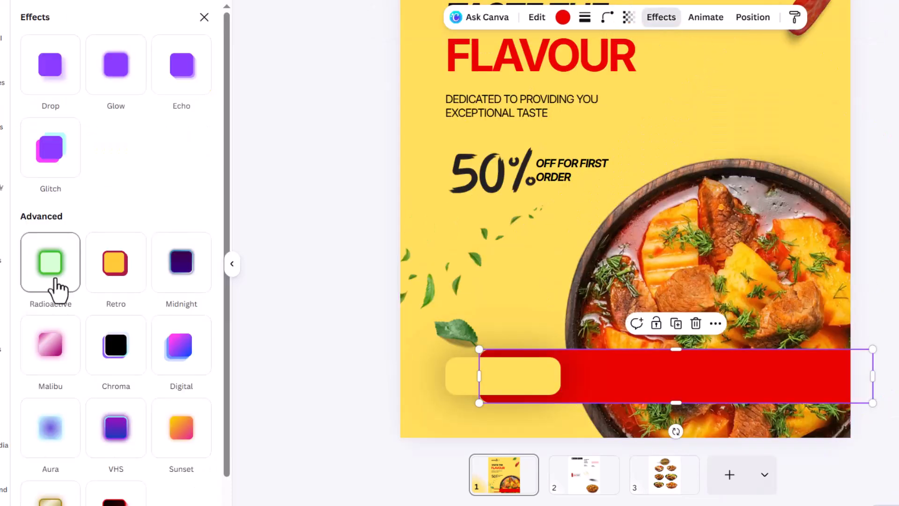
pyautogui.click(65, 109)
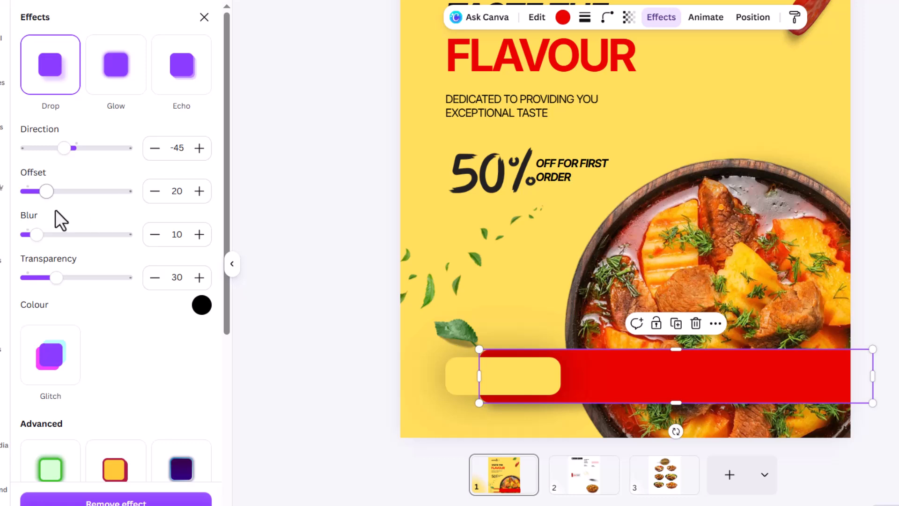
pyautogui.moveTo(43, 190); pyautogui.dragTo(84, 201)
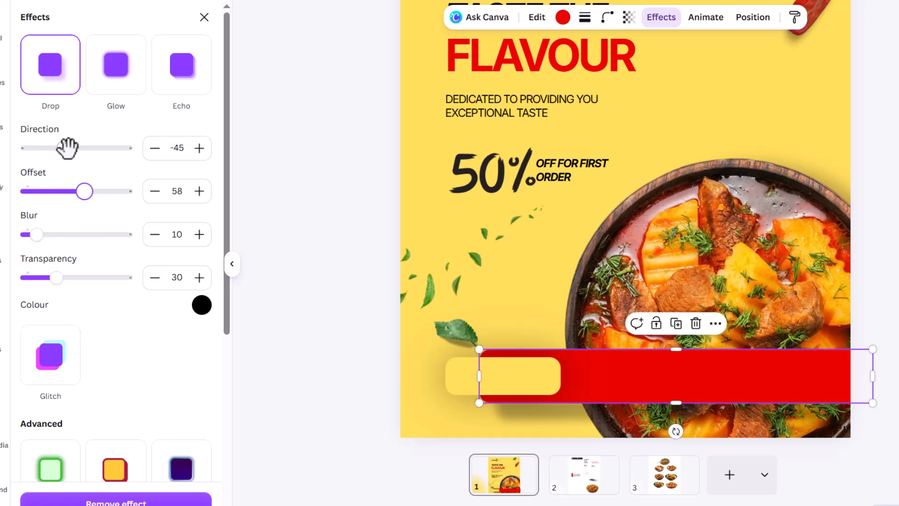
pyautogui.moveTo(65, 148); pyautogui.dragTo(73, 149)
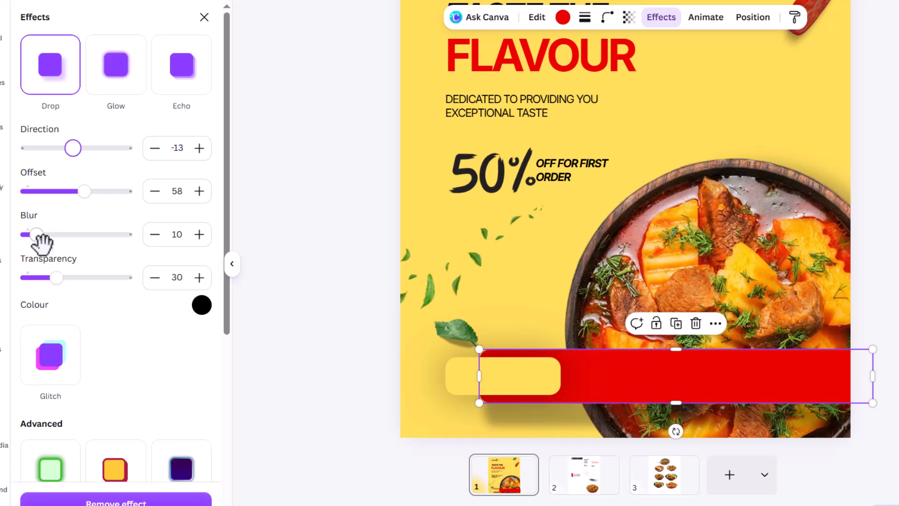
pyautogui.moveTo(36, 235); pyautogui.dragTo(53, 235)
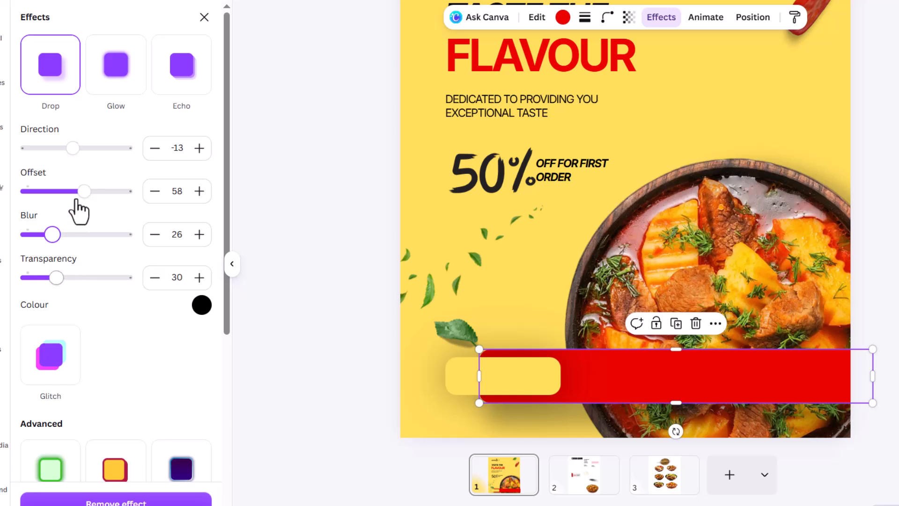
pyautogui.moveTo(84, 192); pyautogui.dragTo(66, 192)
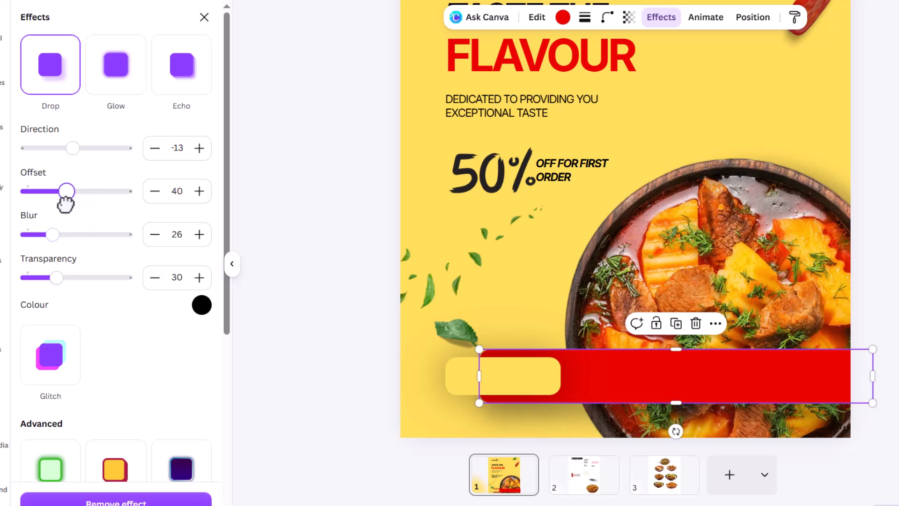
pyautogui.moveTo(55, 281); pyautogui.dragTo(59, 280)
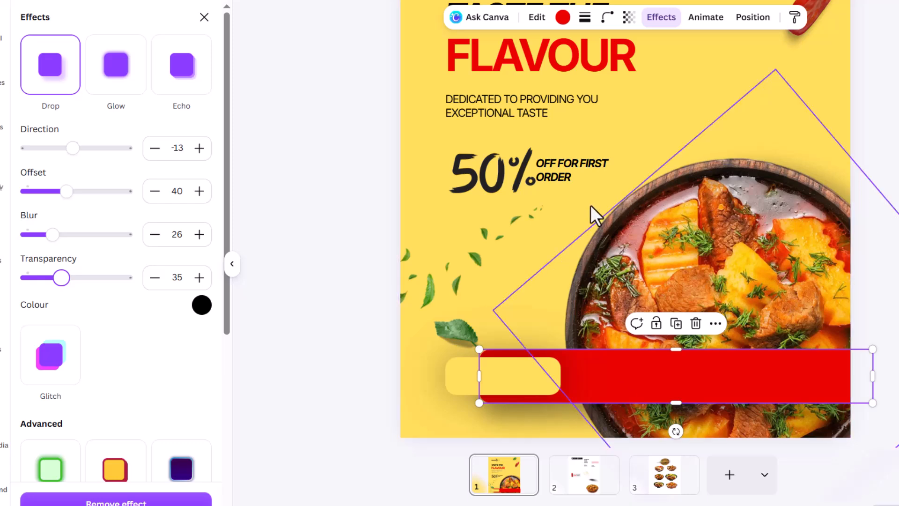
pyautogui.click(675, 195)
pyautogui.scroll(-2, 678, 194)
pyautogui.click(836, 151)
pyautogui.scroll(2, 836, 150)
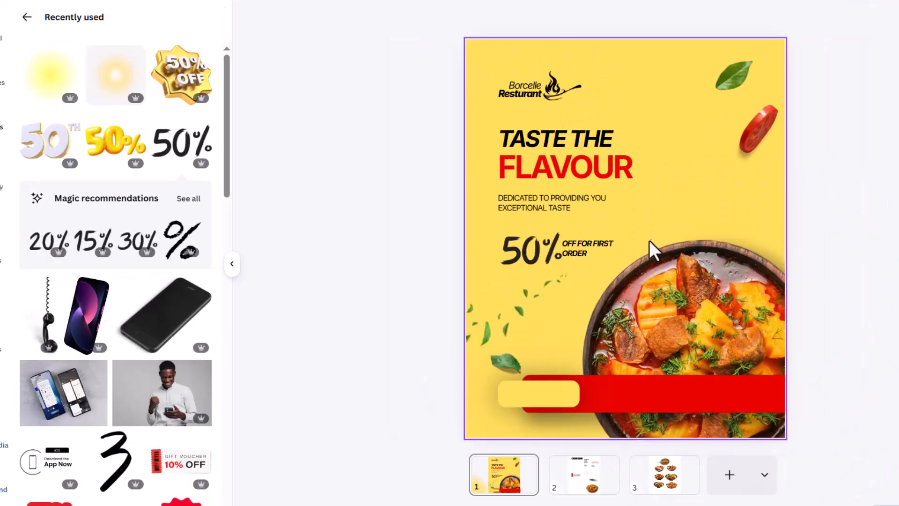
pyautogui.scroll(-1, 650, 239)
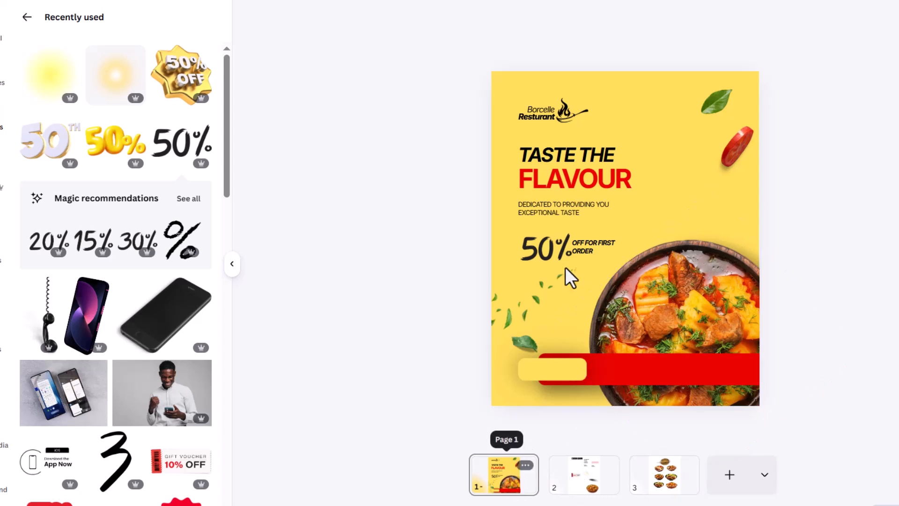
# Step: Set both headline lines, "FLAVOUR" and "TASTE THE", to the ExtraBold weight of Inter
pyautogui.click(547, 186)
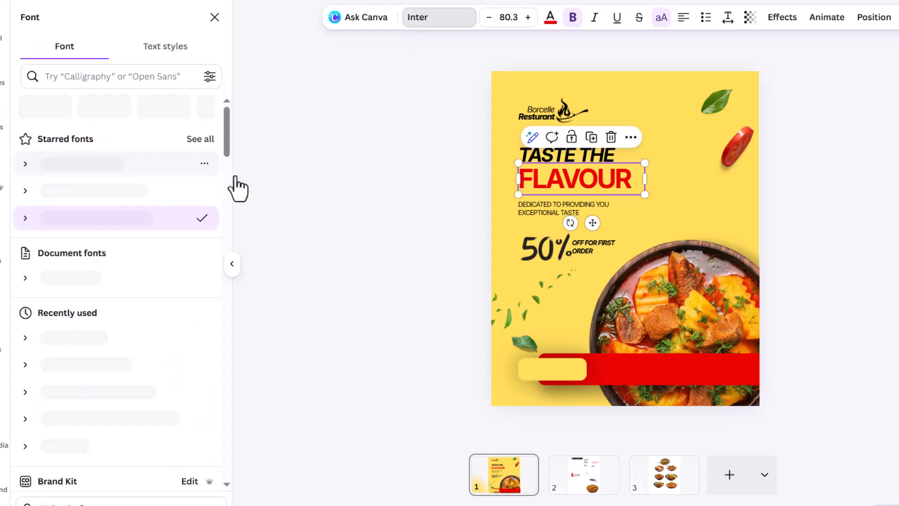
pyautogui.click(24, 219)
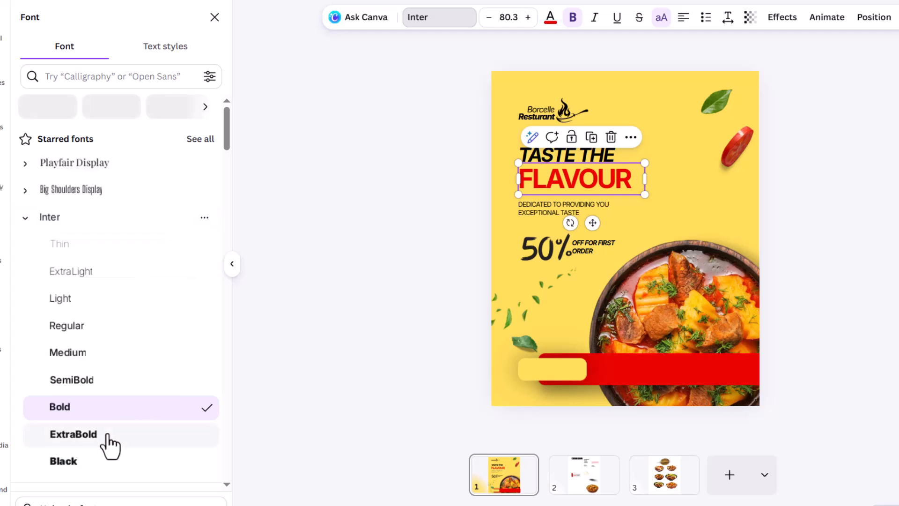
pyautogui.click(103, 435)
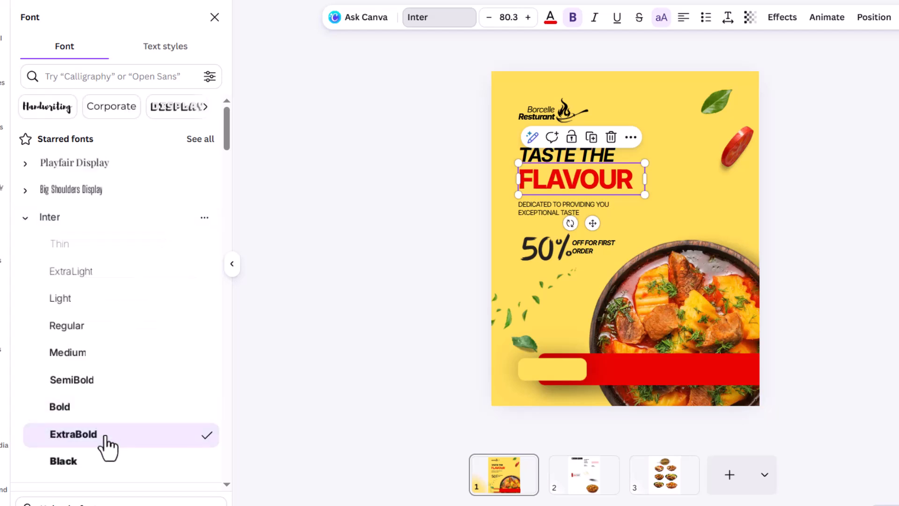
pyautogui.click(568, 162)
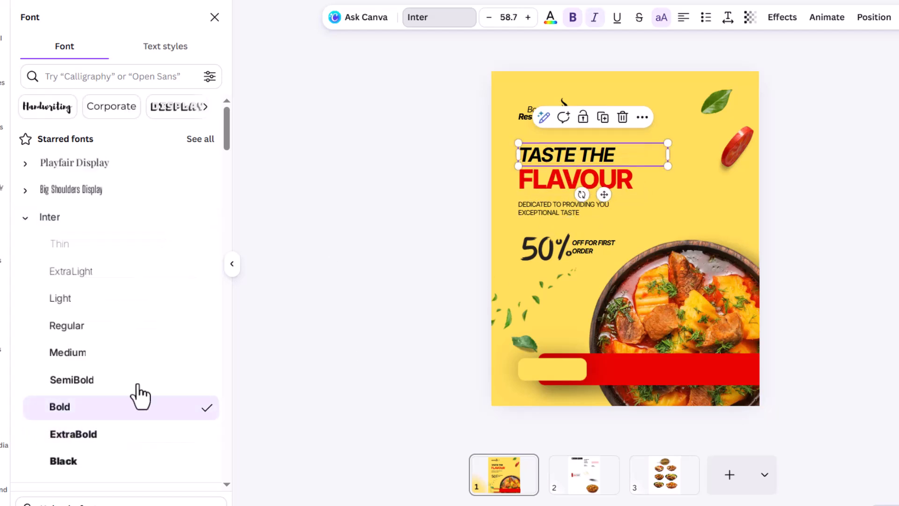
pyautogui.click(110, 437)
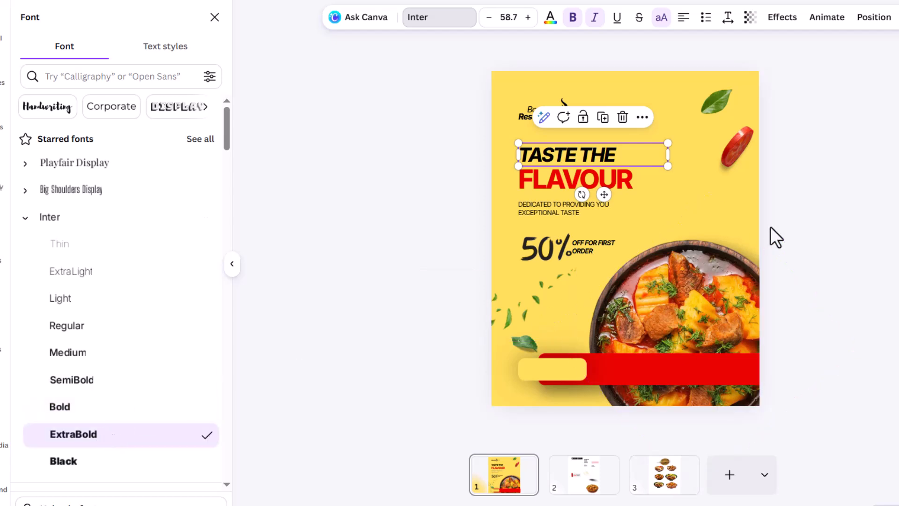
# Step: Nudge the "DEDICATED TO PROVIDING YOU EXCEPTIONAL TASTE" tagline up slightly and move the 50% graphic up, closer beneath it and near its left edge
pyautogui.click(566, 207)
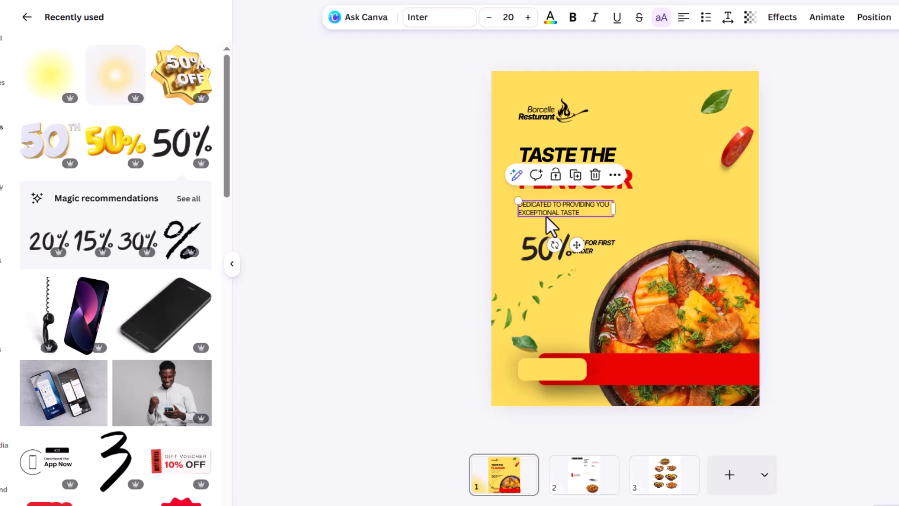
pyautogui.click(530, 213)
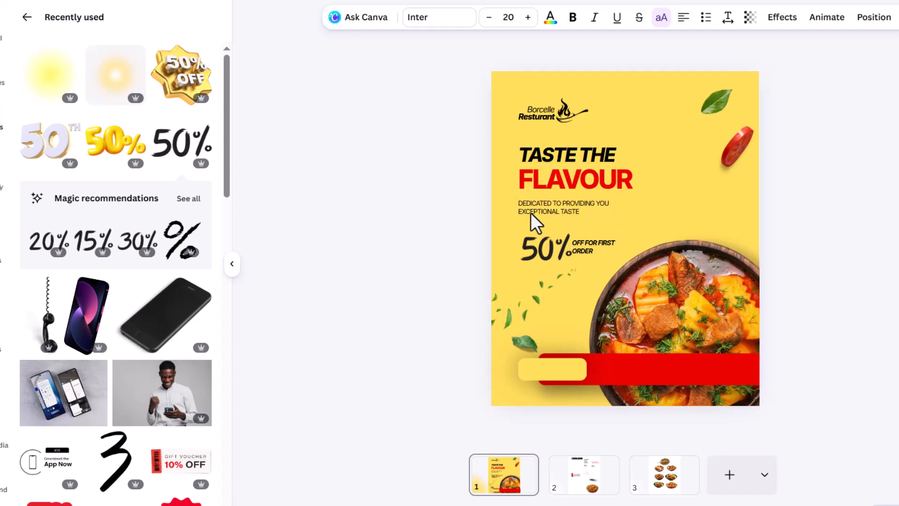
pyautogui.click(534, 244)
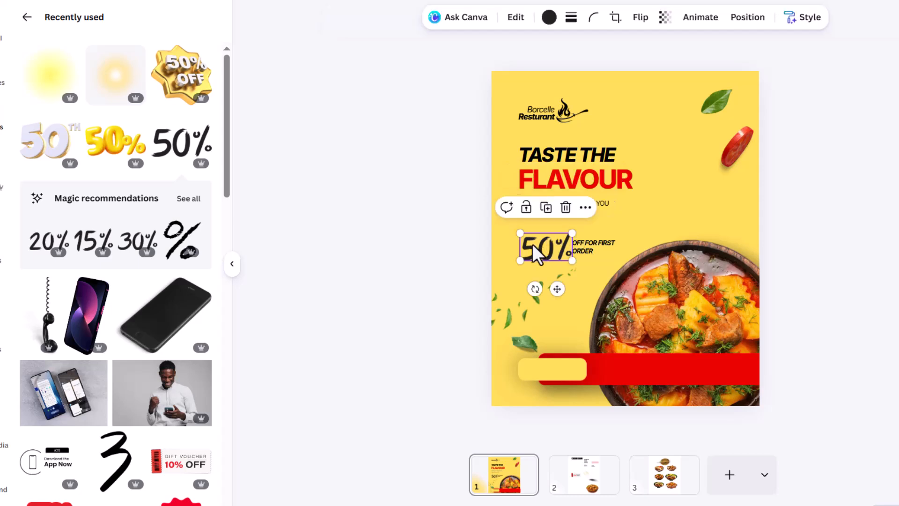
pyautogui.moveTo(530, 245); pyautogui.dragTo(528, 244)
pyautogui.hotkey('ctrl', '+')
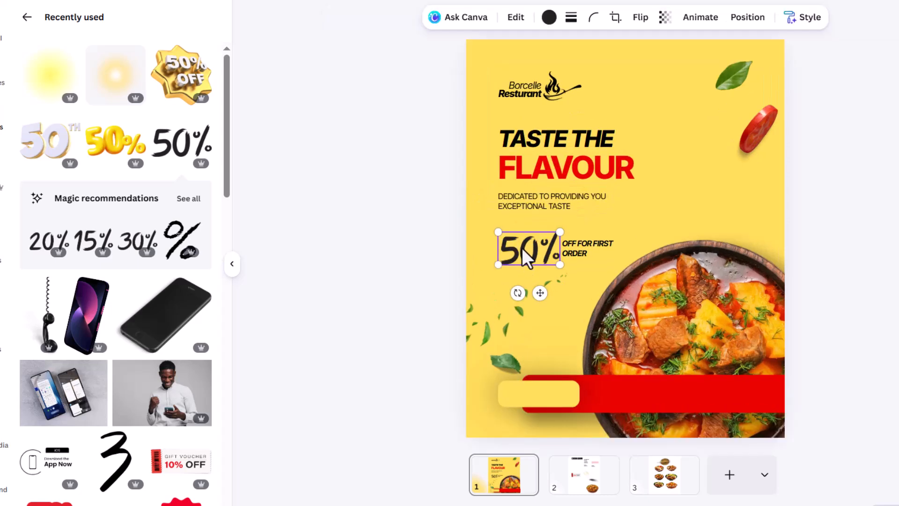
pyautogui.hotkey('ctrl', '+')
pyautogui.hotkey('ctrl', '+')
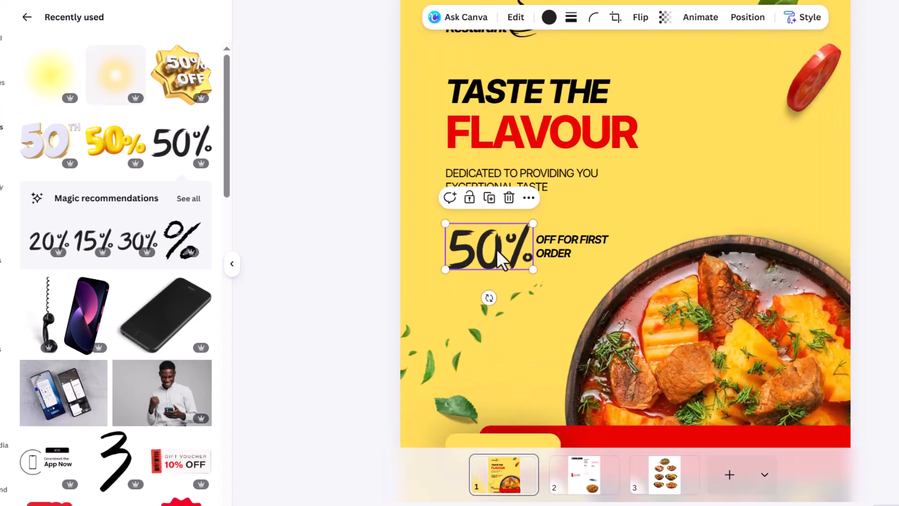
pyautogui.moveTo(496, 249); pyautogui.dragTo(494, 244)
pyautogui.scroll(5, 480, 249)
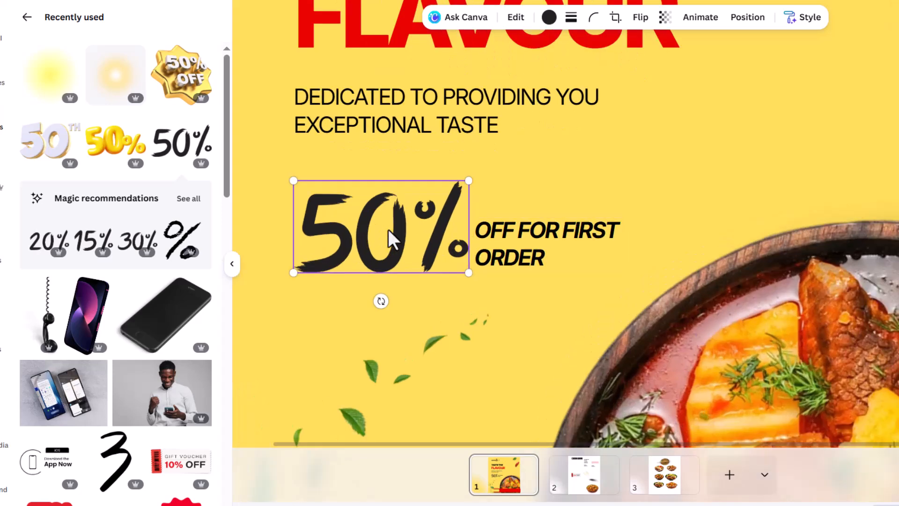
pyautogui.moveTo(374, 221); pyautogui.dragTo(374, 202)
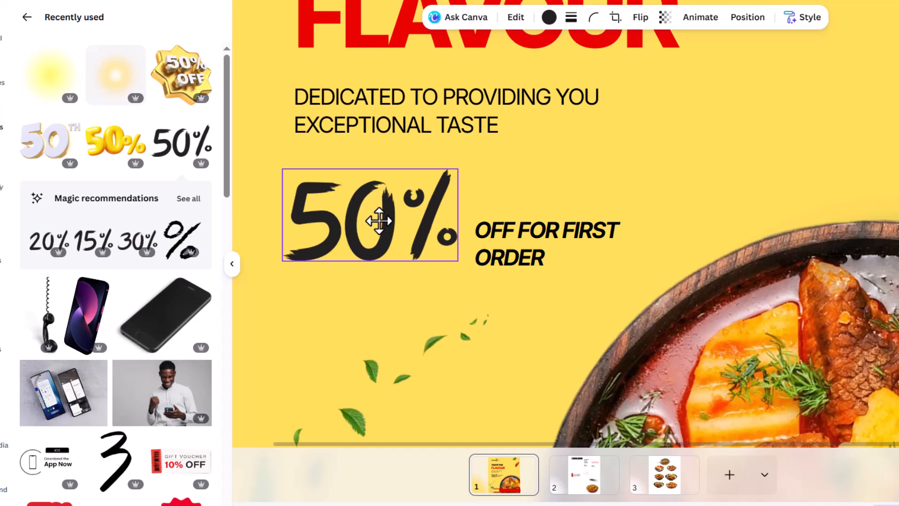
pyautogui.moveTo(378, 221); pyautogui.dragTo(380, 224)
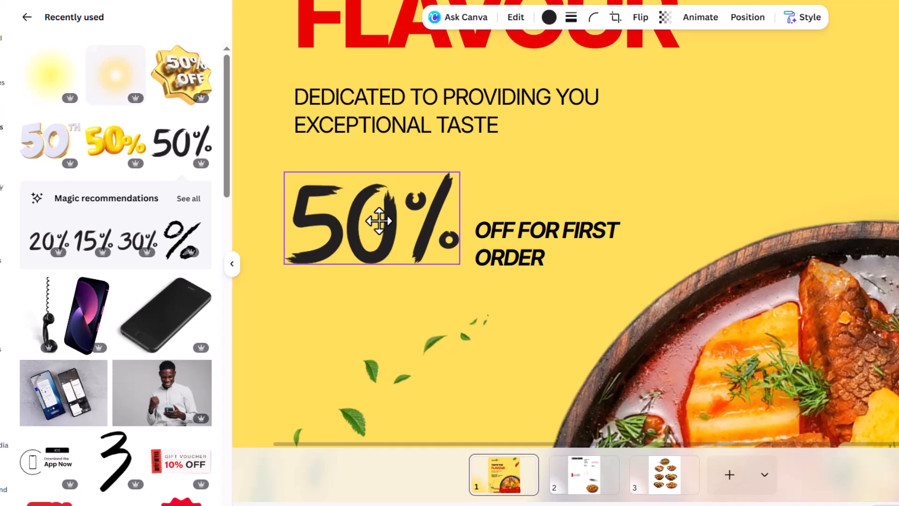
# Step: Move the "OFF FOR FIRST ORDER" text closer beside the 50% graphic and enlarge it to size 22.5 on two lines
pyautogui.click(530, 230)
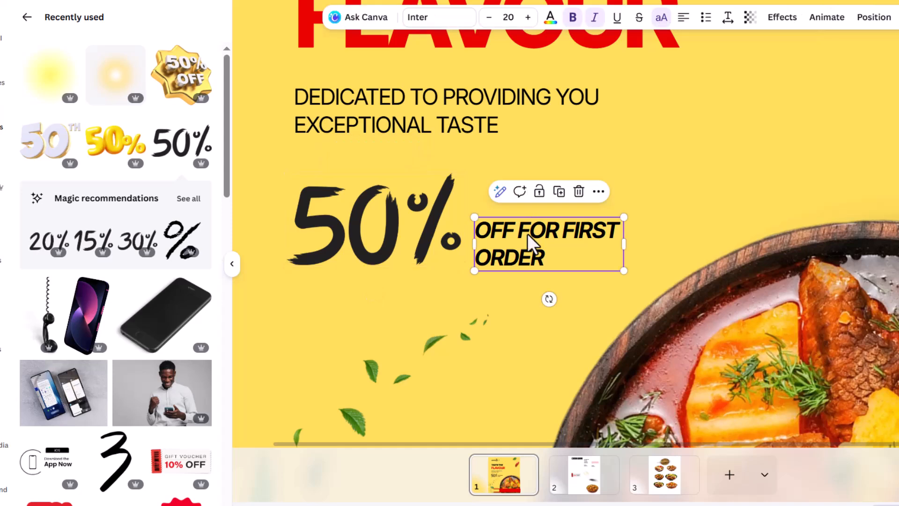
pyautogui.moveTo(524, 209); pyautogui.dragTo(520, 175)
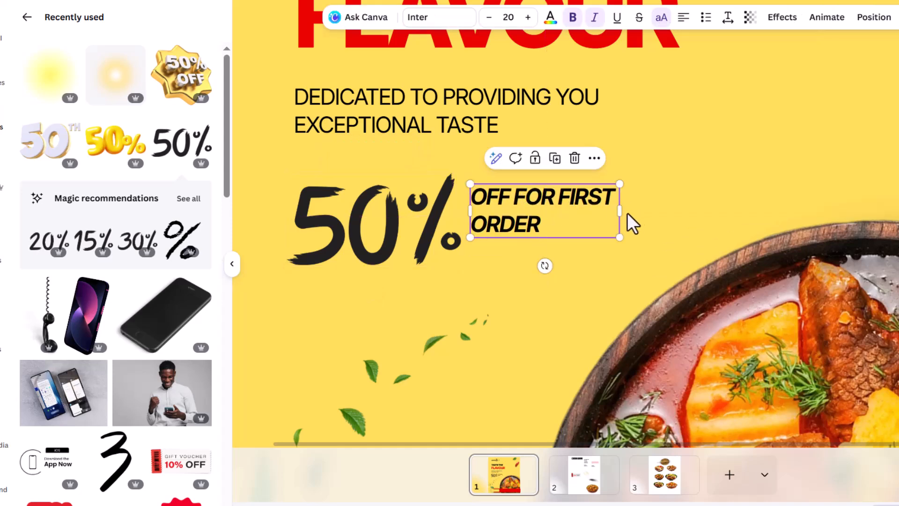
pyautogui.moveTo(621, 214); pyautogui.dragTo(631, 244)
pyautogui.moveTo(529, 233); pyautogui.dragTo(529, 238)
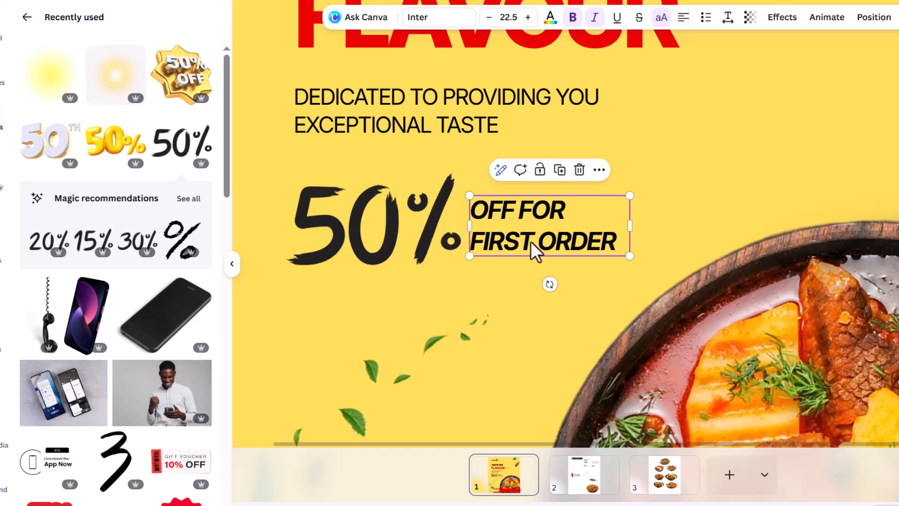
pyautogui.scroll(-5, 553, 230)
pyautogui.scroll(-2, 611, 216)
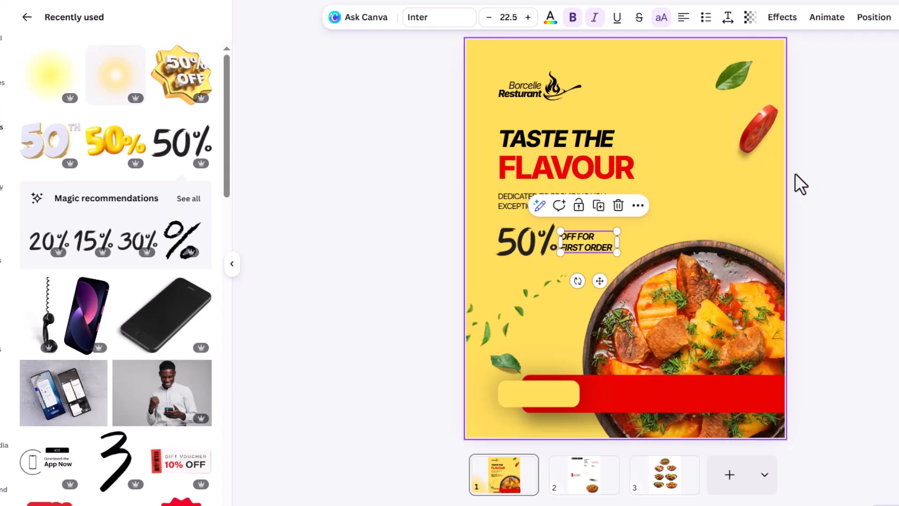
# Step: Add the recently used yellow glow graphic and place it above the headline, between the logo and the leaf
pyautogui.moveTo(30, 93)
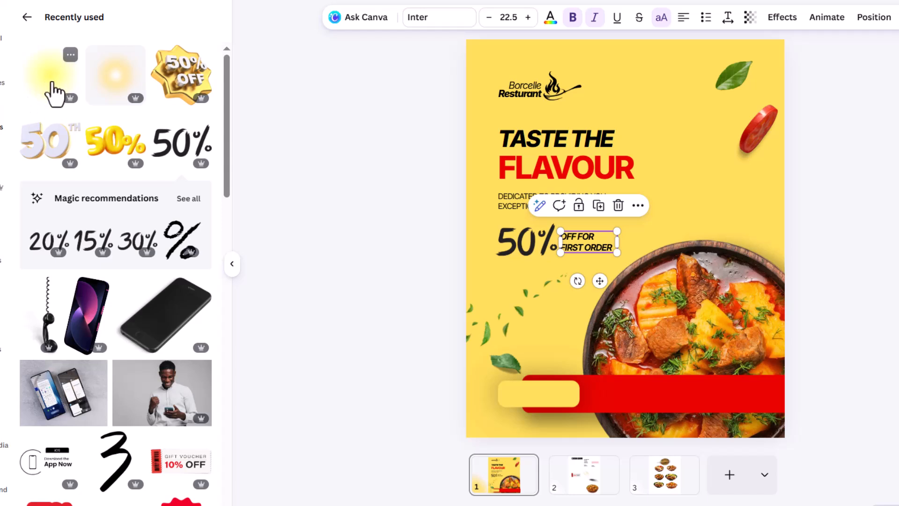
pyautogui.click(54, 94)
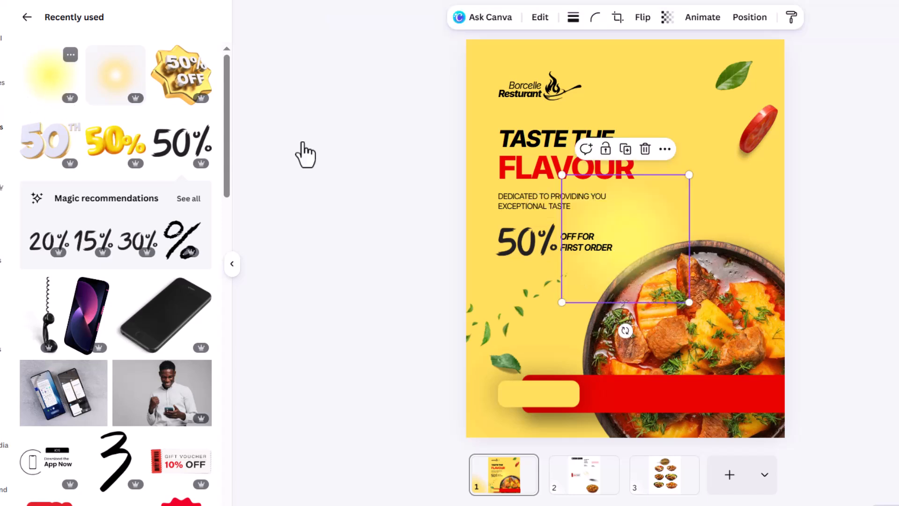
pyautogui.moveTo(640, 237); pyautogui.dragTo(645, 90)
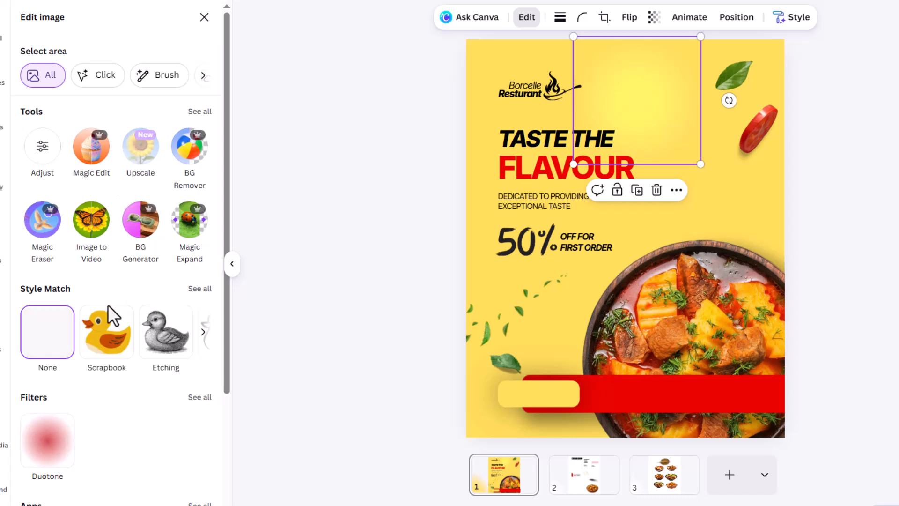
# Step: Try a Custom duotone filter on the glow with its highlights colour sampled from the yellow background, #FFDE59
pyautogui.scroll(-2, 44, 300)
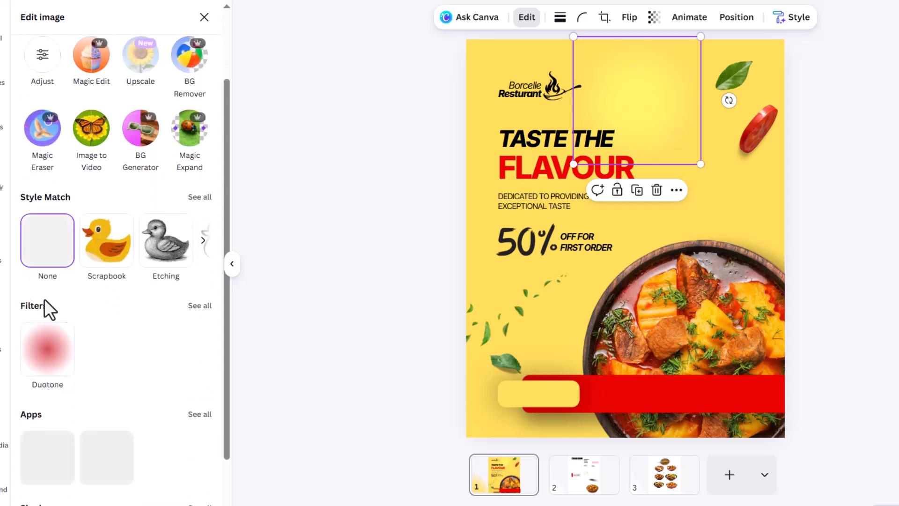
pyautogui.click(202, 307)
pyautogui.scroll(-15, 141, 283)
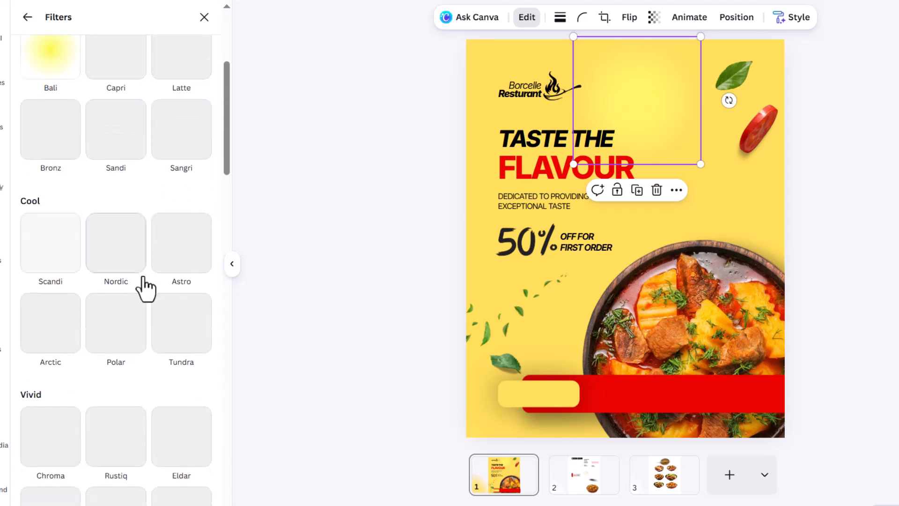
pyautogui.scroll(-1, 138, 284)
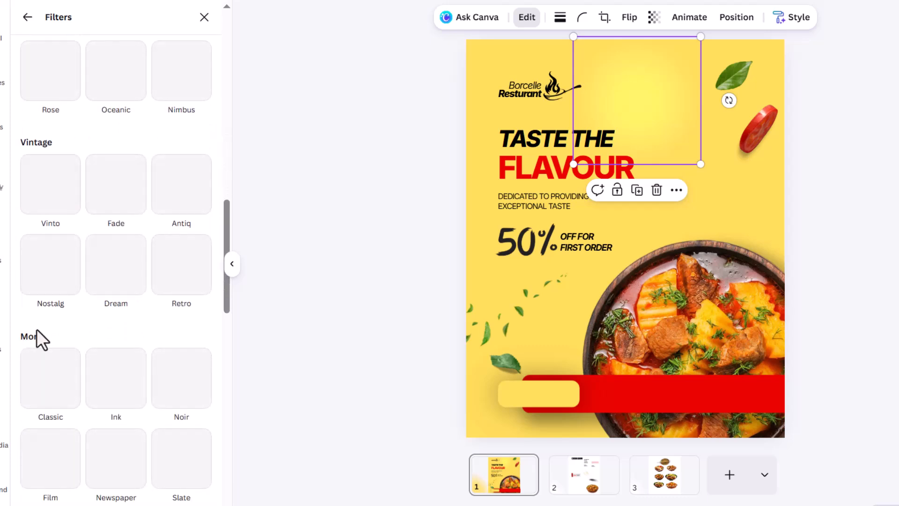
pyautogui.scroll(-5, 85, 311)
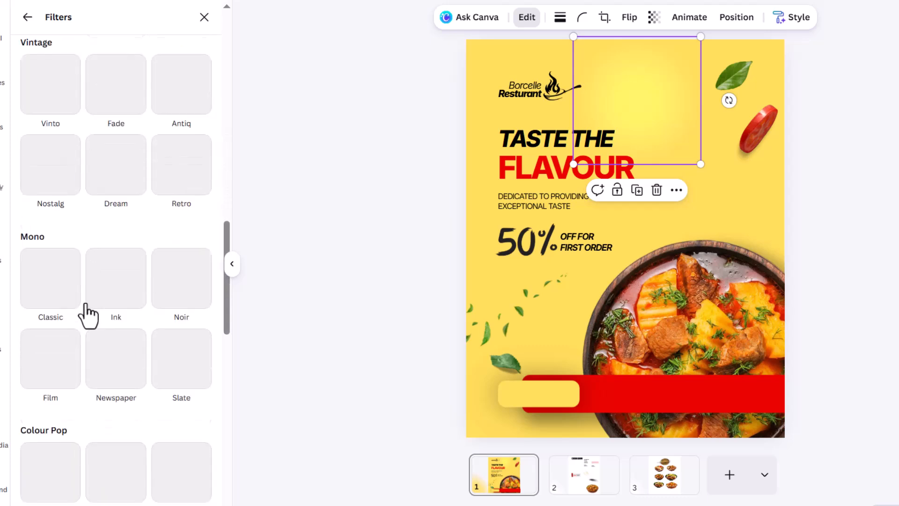
pyautogui.scroll(-8, 94, 309)
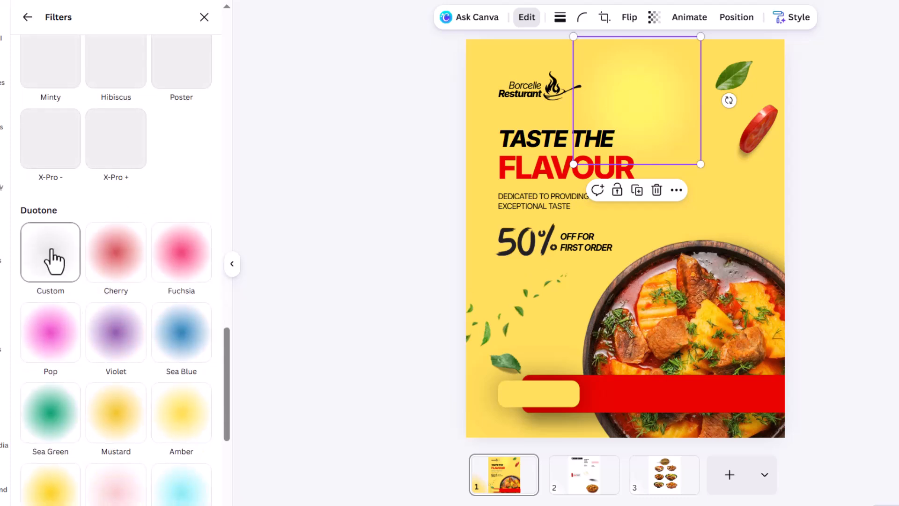
pyautogui.click(54, 250)
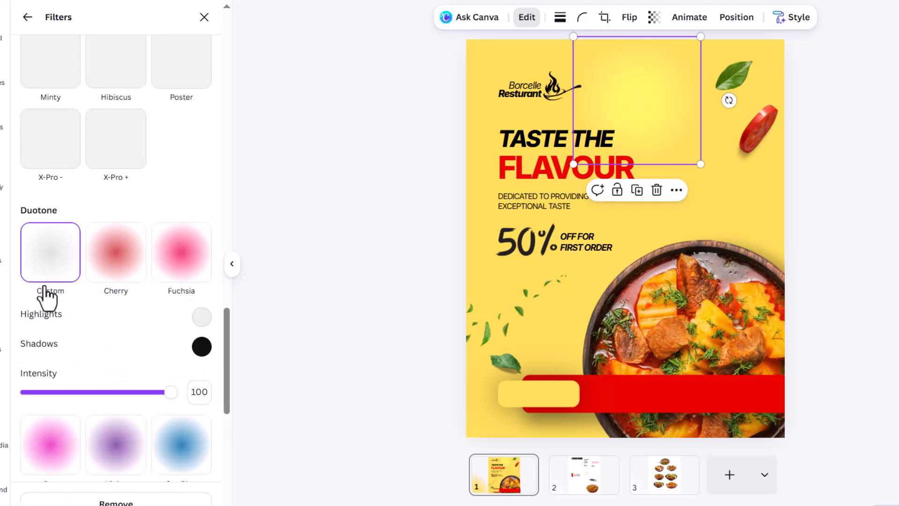
pyautogui.click(202, 318)
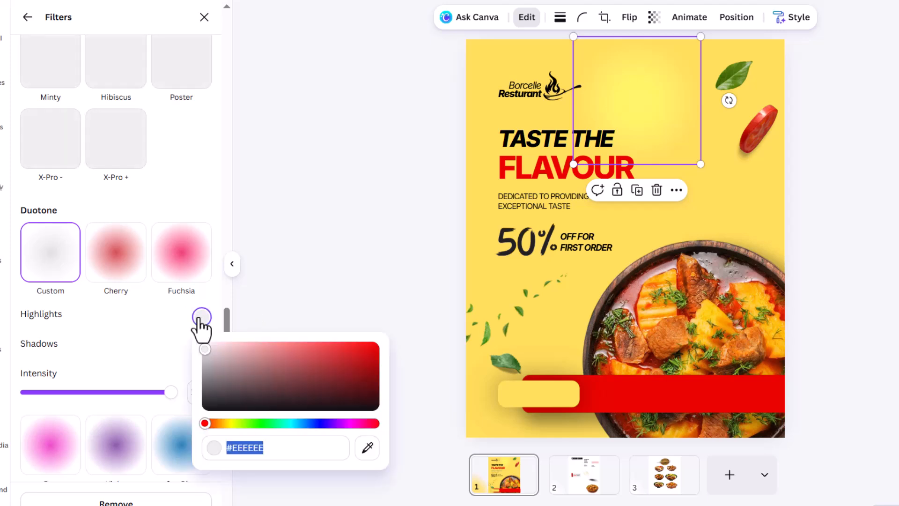
pyautogui.click(367, 450)
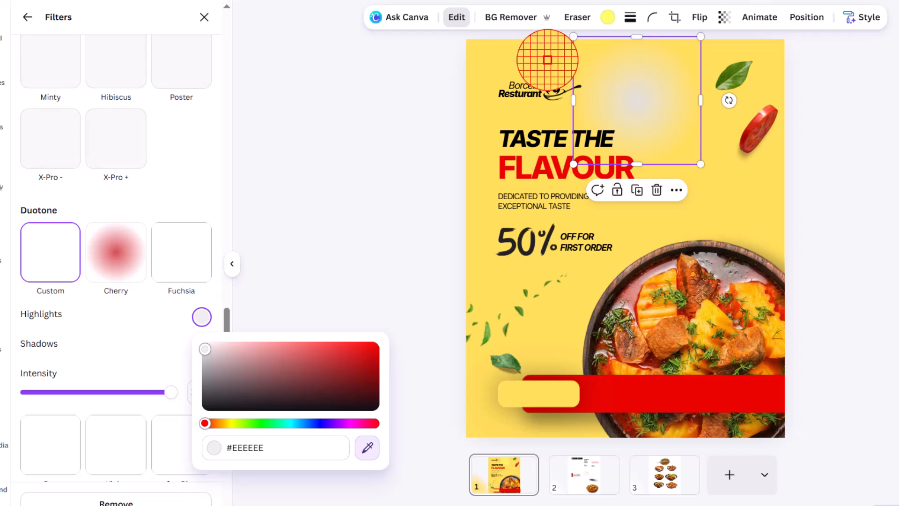
pyautogui.click(547, 60)
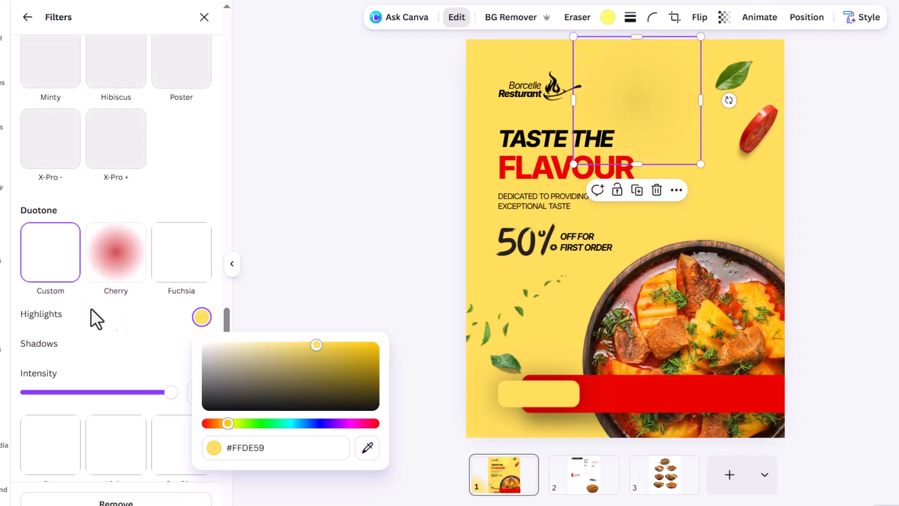
pyautogui.click(149, 318)
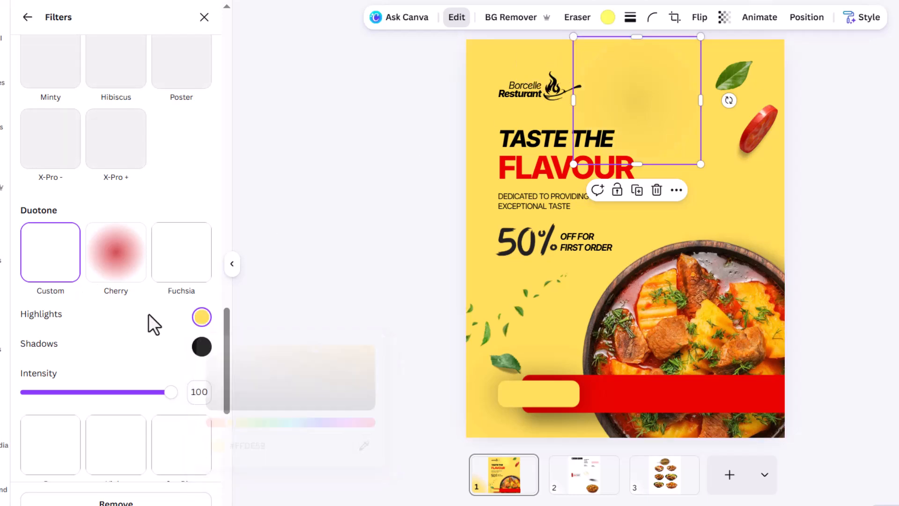
# Step: Try setting the glow's duotone shadows colour to the background yellow, #FFDE59
pyautogui.click(206, 350)
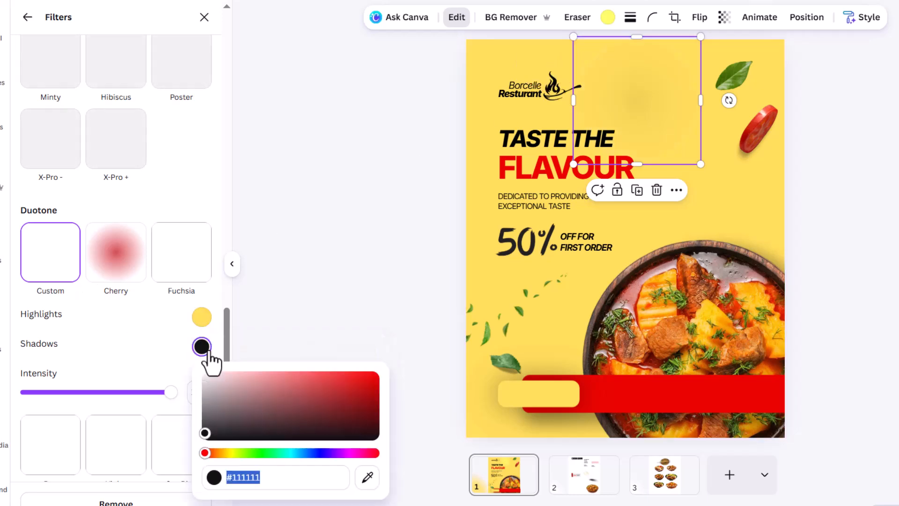
pyautogui.click(367, 477)
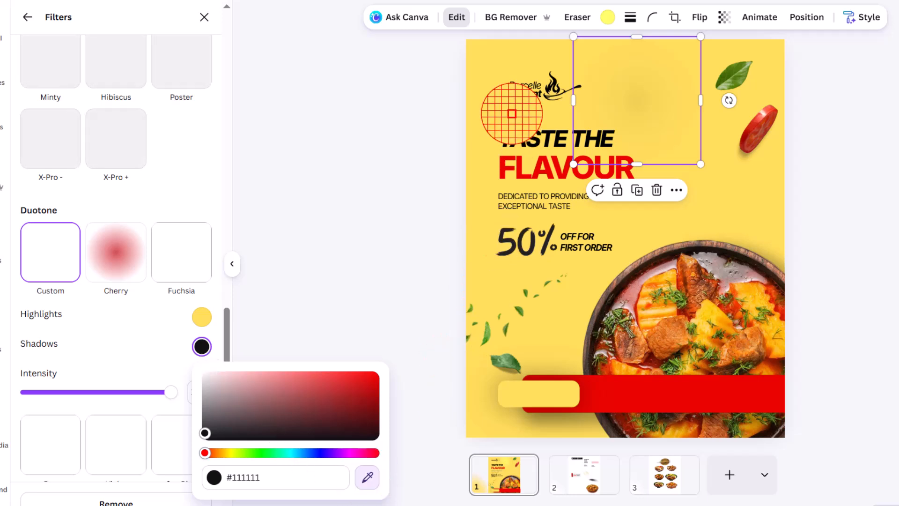
pyautogui.click(525, 61)
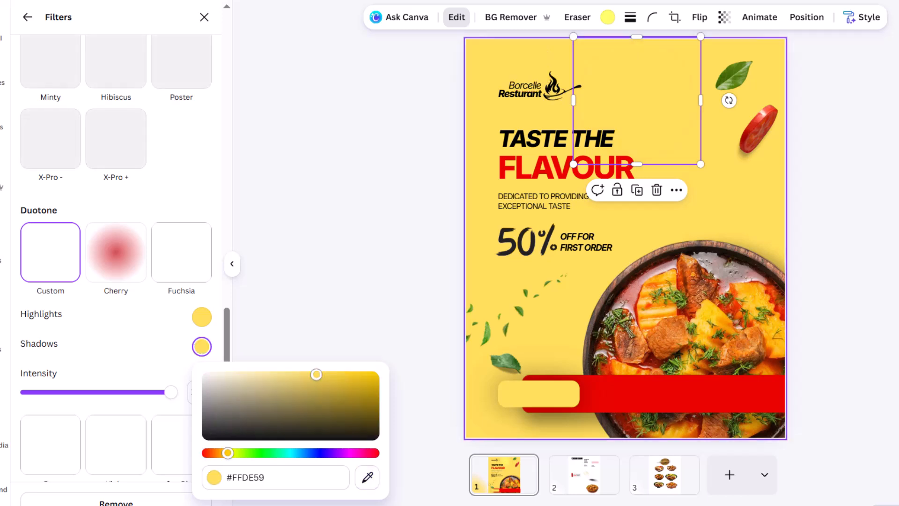
pyautogui.click(680, 85)
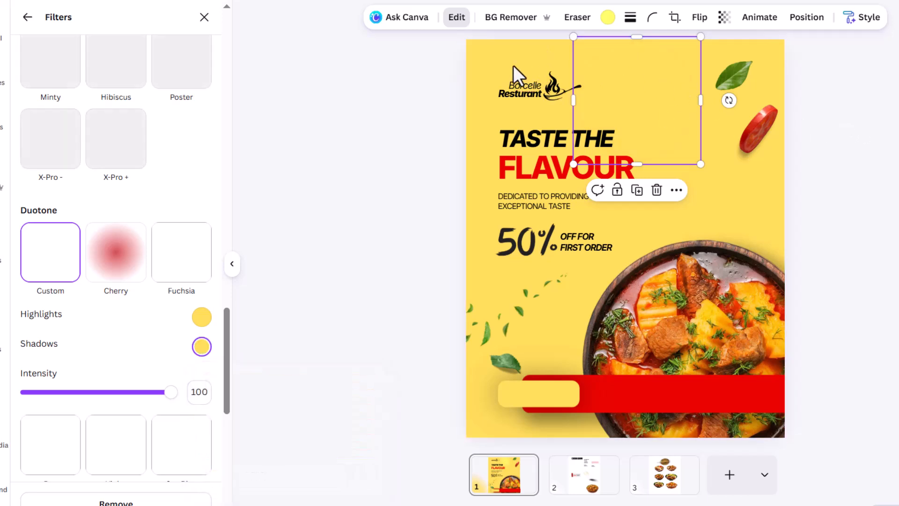
pyautogui.click(492, 95)
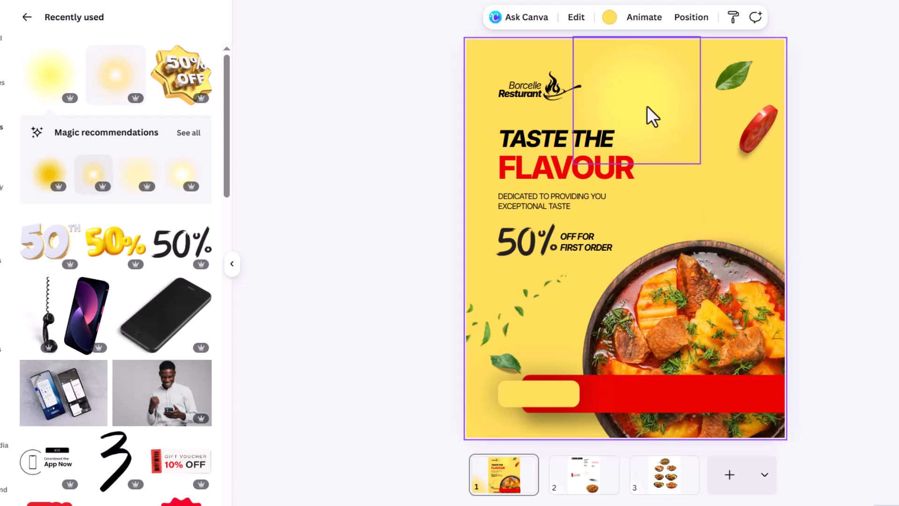
# Step: Move the glow lower, between the logo and the leaf, overlapping the end of the headline
pyautogui.moveTo(652, 100)
pyautogui.mouseDown()
pyautogui.moveTo(645, 136)
pyautogui.moveTo(603, 139)
pyautogui.moveTo(639, 165)
pyautogui.moveTo(646, 99)
pyautogui.mouseUp()
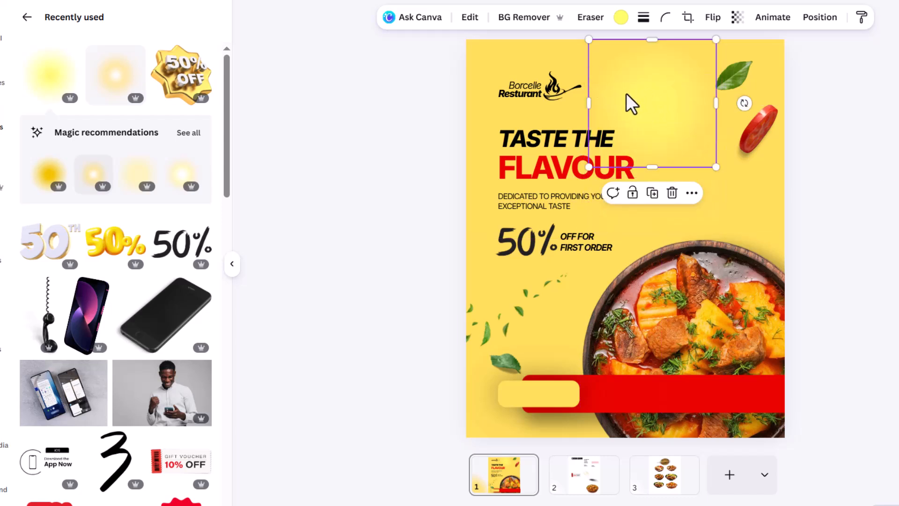
pyautogui.scroll(2, 652, 109)
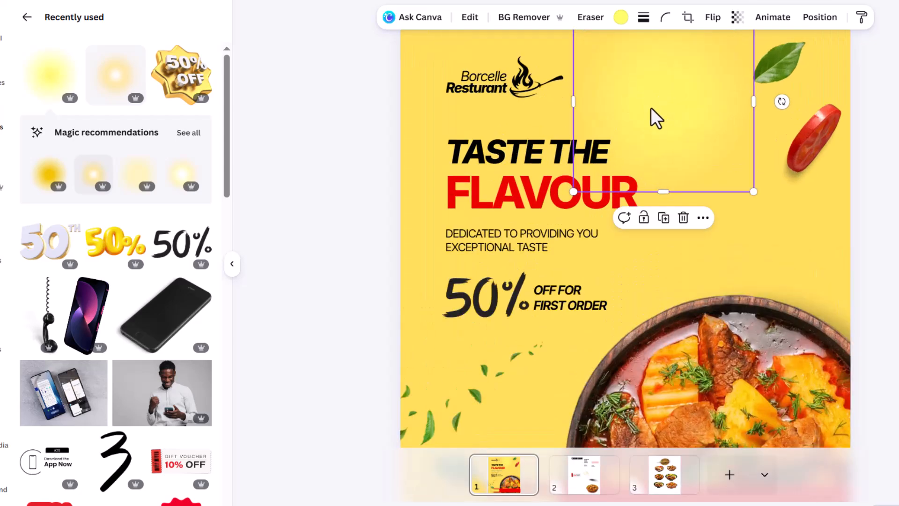
pyautogui.scroll(-2, 658, 109)
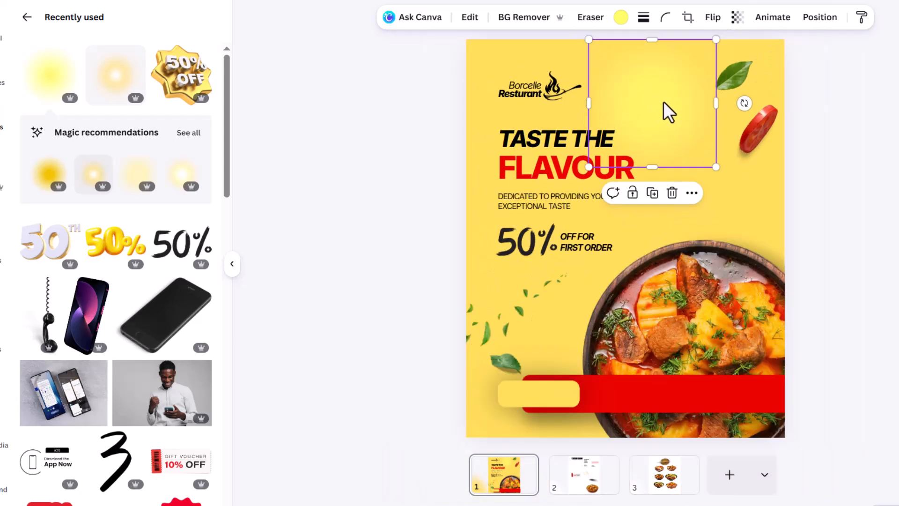
pyautogui.moveTo(653, 93); pyautogui.dragTo(659, 123)
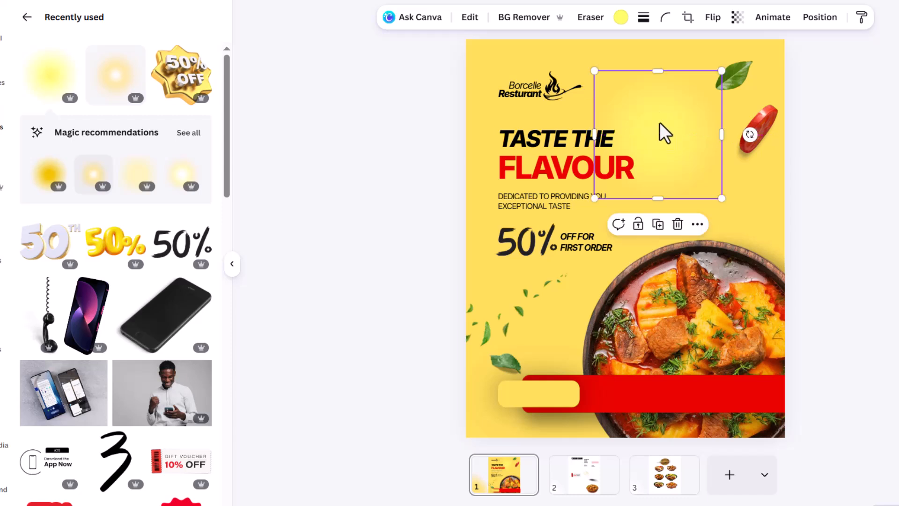
# Step: Bring the glow to the front of the layer order, above the FLAVOUR text
pyautogui.click(820, 18)
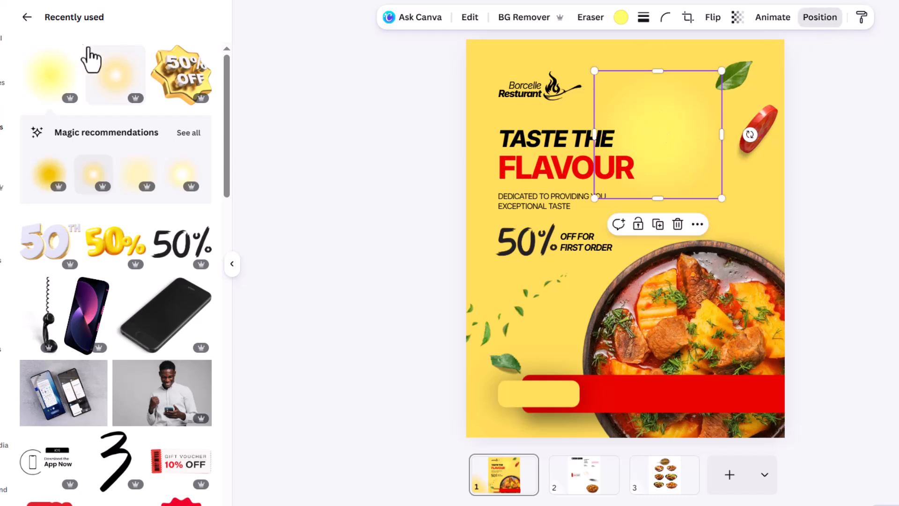
pyautogui.click(173, 45)
pyautogui.scroll(-4, 141, 347)
pyautogui.scroll(4, 147, 352)
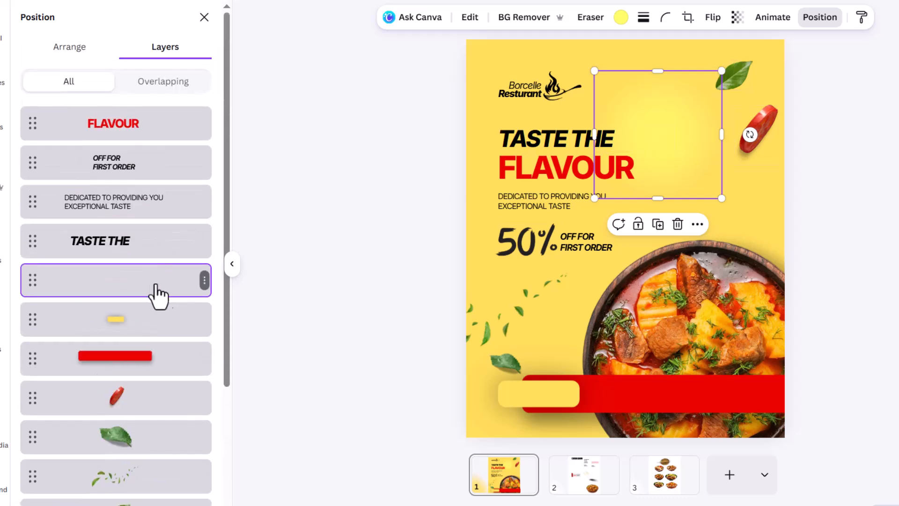
pyautogui.moveTo(155, 295); pyautogui.dragTo(155, 106)
# Step: Shrink the glow slightly and place it over the end of "TASTE THE" and "FLAVOUR" to soften the lettering
pyautogui.moveTo(658, 130); pyautogui.dragTo(627, 114)
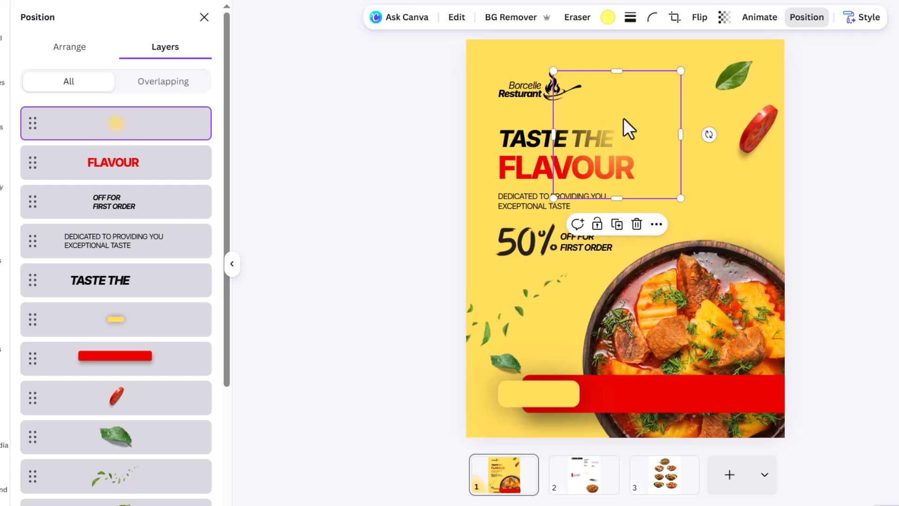
pyautogui.moveTo(682, 197); pyautogui.dragTo(669, 176)
pyautogui.moveTo(633, 114); pyautogui.dragTo(638, 115)
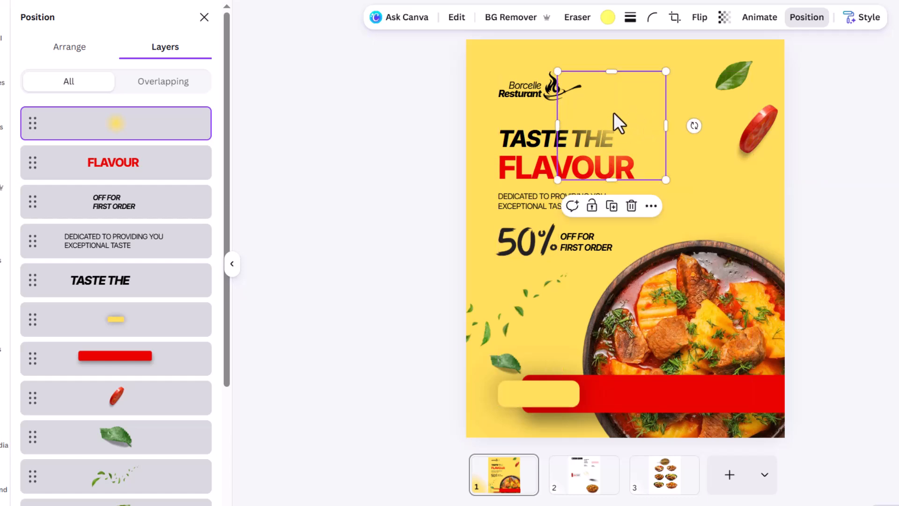
# Step: Add two enlarged glow copies over the bowl's upper-right and lower-left edges, and send the lower-left copy behind the red banner
pyautogui.moveTo(676, 159); pyautogui.dragTo(854, 349)
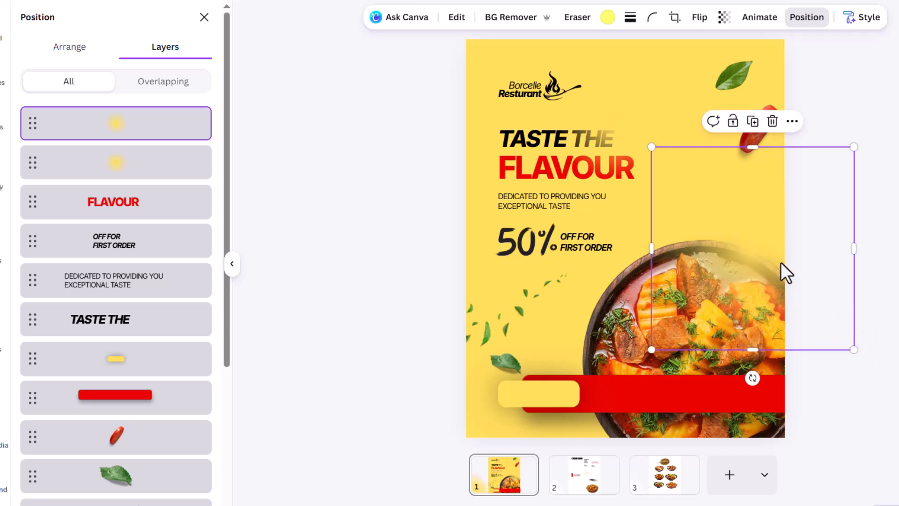
pyautogui.moveTo(749, 233); pyautogui.dragTo(564, 322)
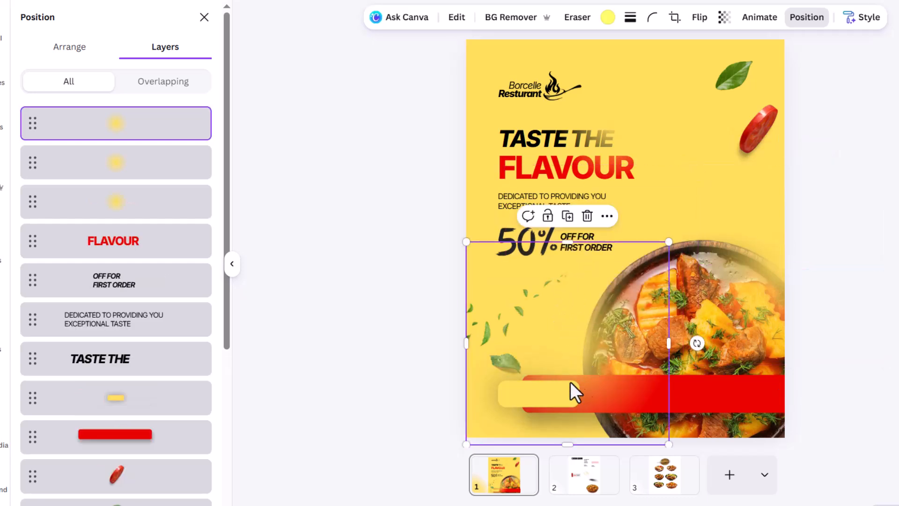
pyautogui.hotkey('ctrl', '[')
pyautogui.hotkey('ctrl', '[')
pyautogui.hotkey('ctrl', '[')
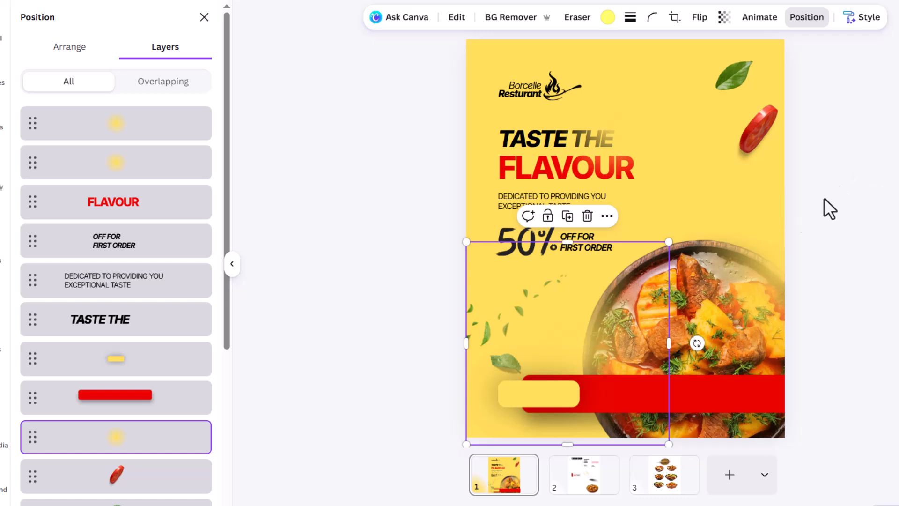
# Step: Duplicate the large glow beside the bowl and place the copy over the leaf and tomato slice in the post's upper-right corner
pyautogui.click(759, 226)
pyautogui.moveTo(763, 240); pyautogui.dragTo(765, 37)
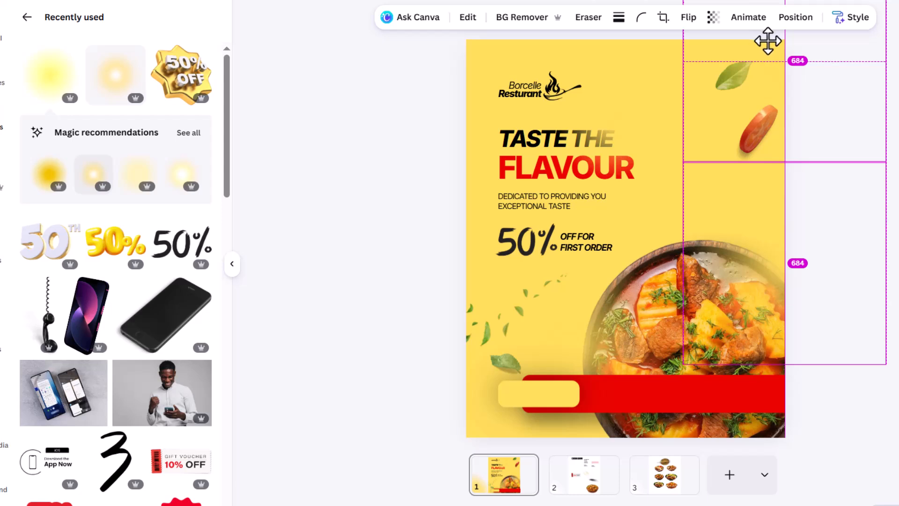
pyautogui.moveTo(778, 122); pyautogui.dragTo(890, 151)
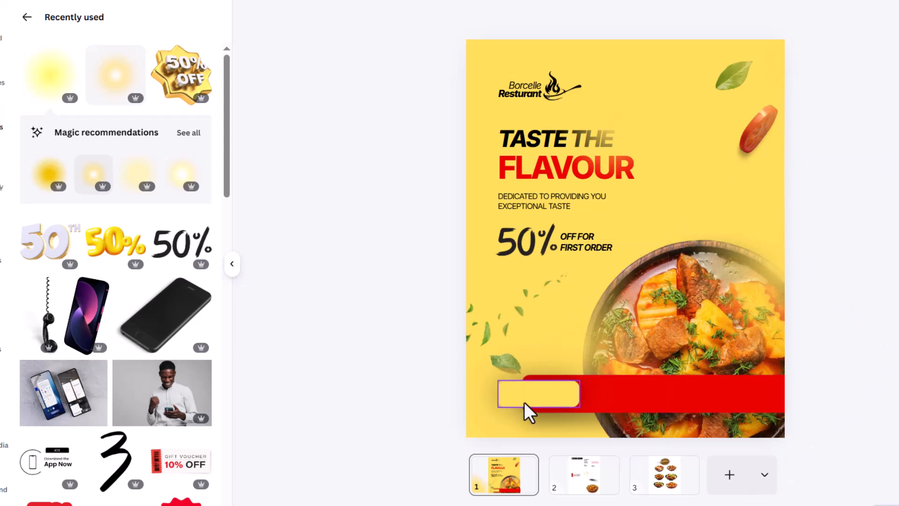
# Step: Send the lower-left glow behind the large leaf, and shift the two glows over the bowl slightly outward
pyautogui.click(505, 358)
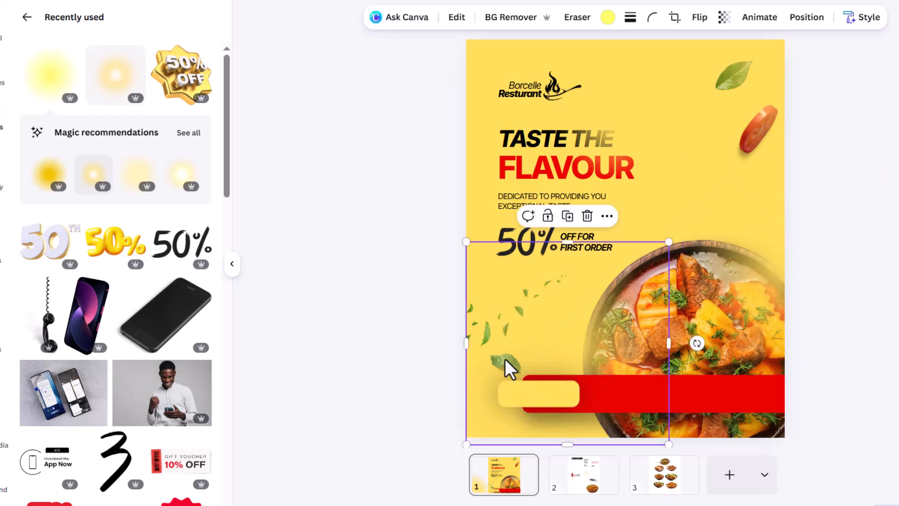
pyautogui.hotkey('ctrl', '[')
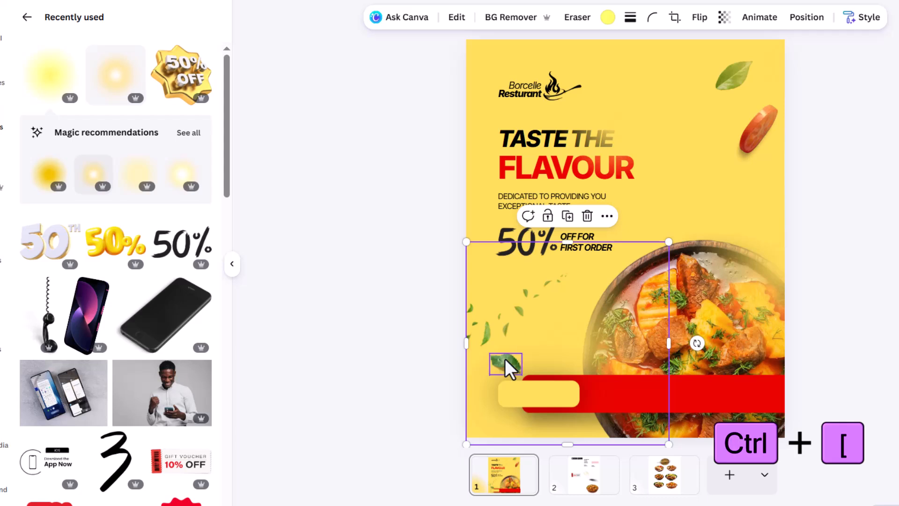
pyautogui.click(810, 267)
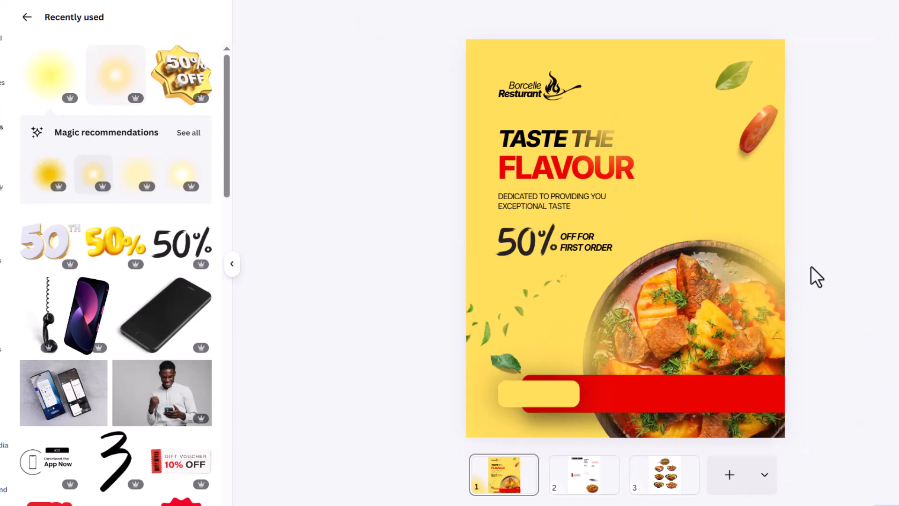
pyautogui.moveTo(595, 333); pyautogui.dragTo(814, 251)
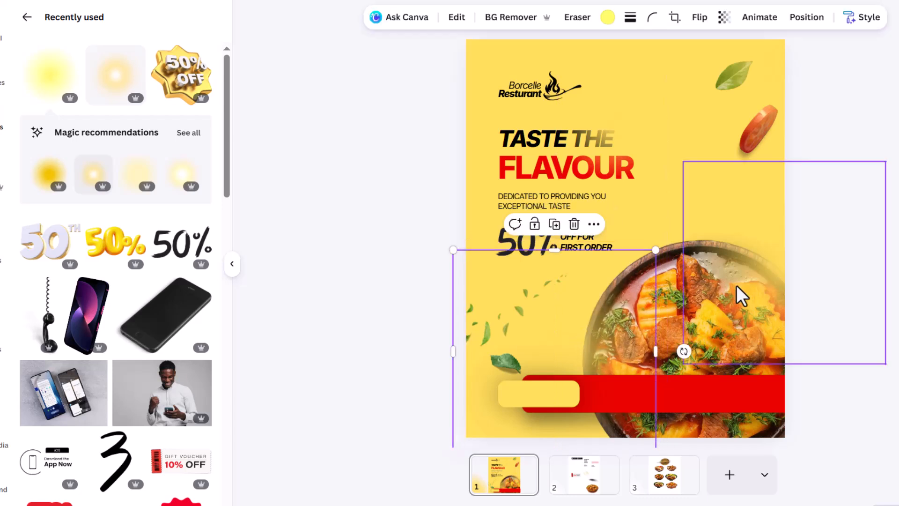
pyautogui.moveTo(767, 277); pyautogui.dragTo(792, 285)
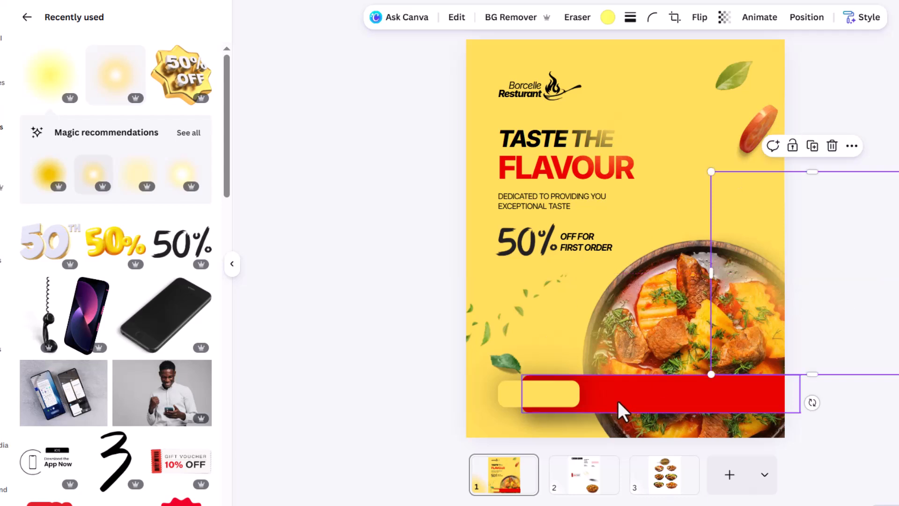
# Step: Copy the "Order Now!" contact text from page 2 to page 1 and place it on the yellow button
pyautogui.click(589, 482)
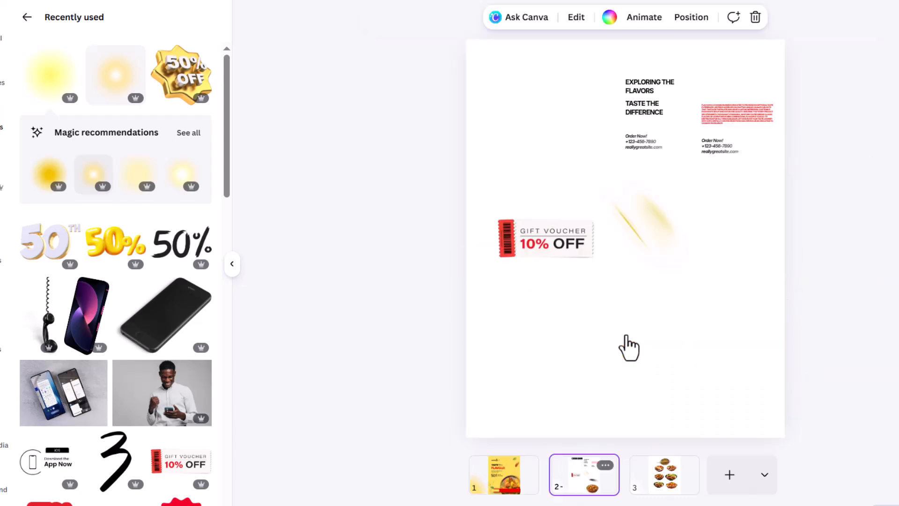
pyautogui.click(644, 136)
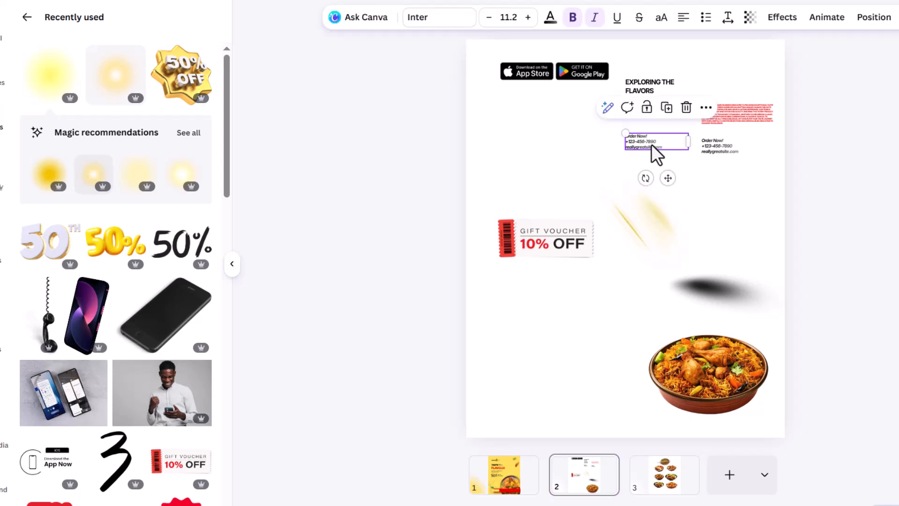
pyautogui.moveTo(644, 145); pyautogui.dragTo(519, 475)
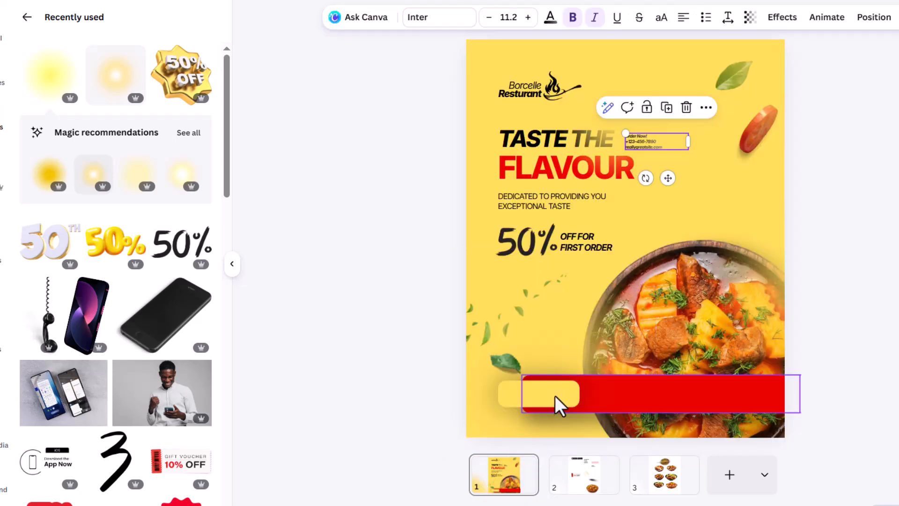
pyautogui.moveTo(669, 145); pyautogui.dragTo(567, 390)
# Step: Cut the phone number and website lines out of the button text, leaving only "Order Now!"
pyautogui.scroll(5, 540, 421)
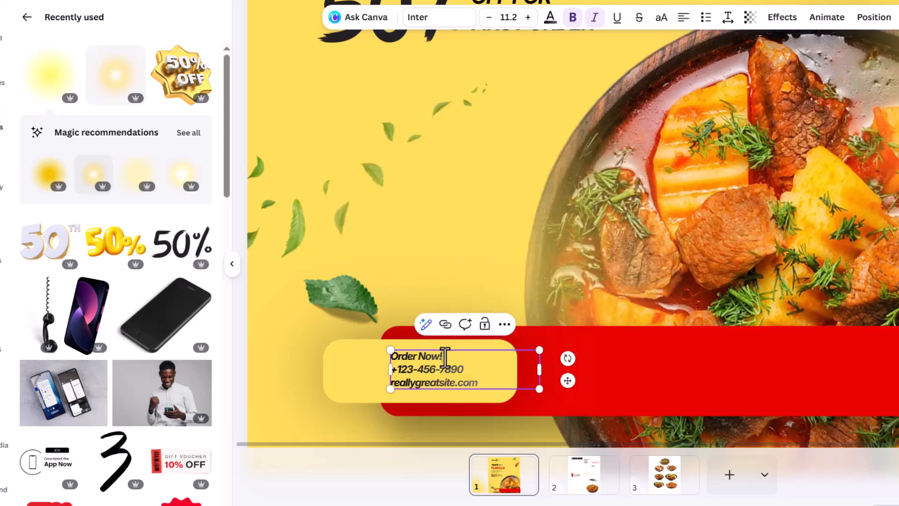
pyautogui.moveTo(444, 360); pyautogui.dragTo(485, 383)
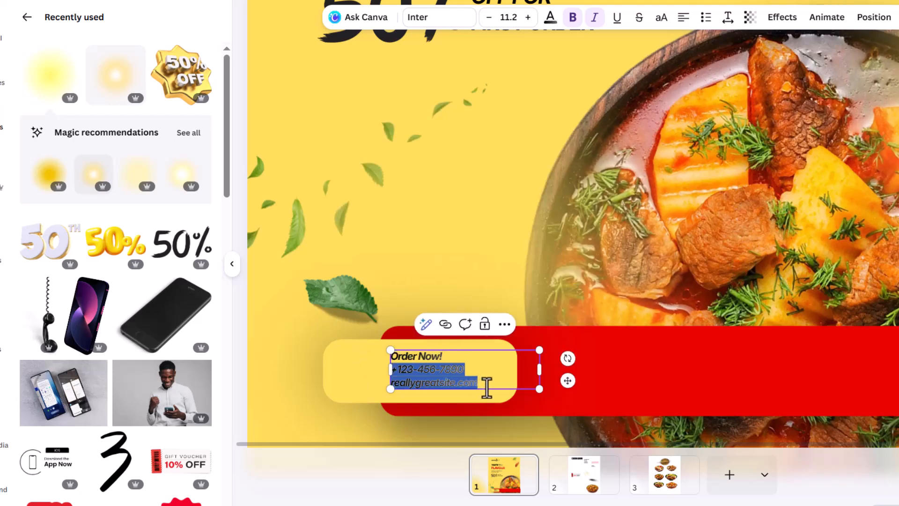
pyautogui.hotkey('ctrl', 'x')
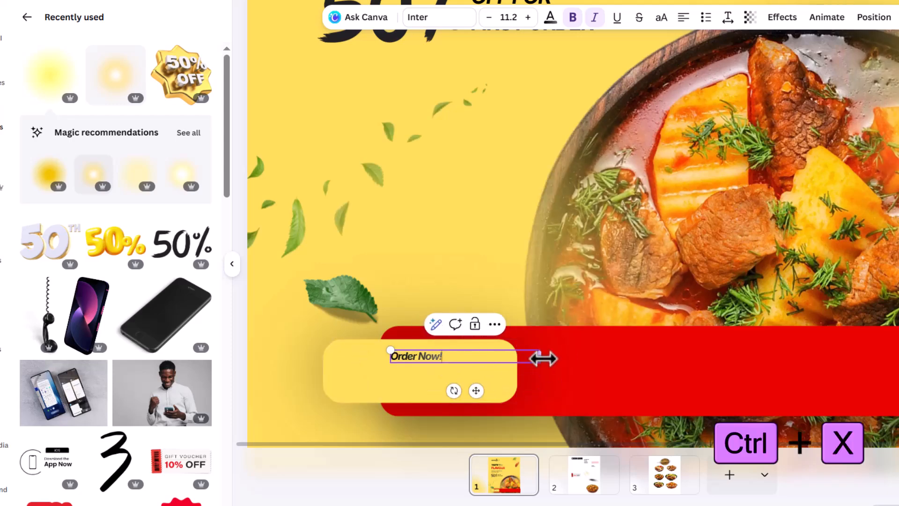
# Step: Enlarge "Order Now!" to size 27.9, remove its italics and centre it on the yellow button
pyautogui.moveTo(534, 357); pyautogui.dragTo(538, 357)
pyautogui.moveTo(460, 363); pyautogui.dragTo(534, 381)
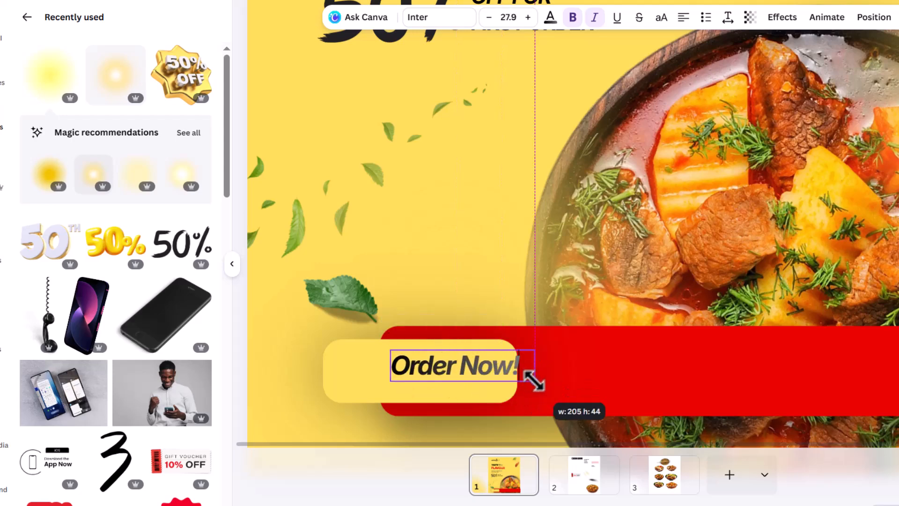
pyautogui.hotkey('ctrl', 'a')
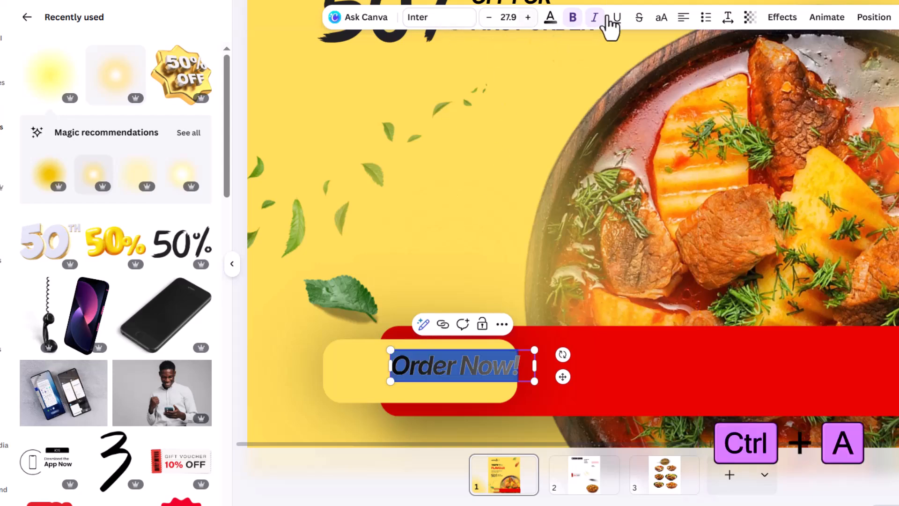
pyautogui.hotkey('ctrl', 'i')
pyautogui.moveTo(563, 377); pyautogui.dragTo(521, 384)
# Step: Duplicate "Order Now!" onto the red banner, colour the copy white and reduce it to size 18.3
pyautogui.click(468, 338)
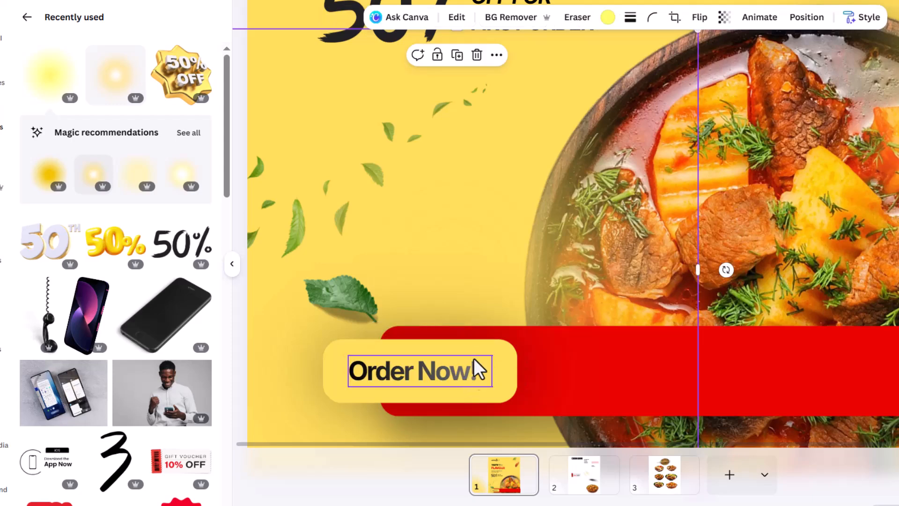
pyautogui.click(459, 381)
pyautogui.moveTo(454, 384); pyautogui.dragTo(656, 365)
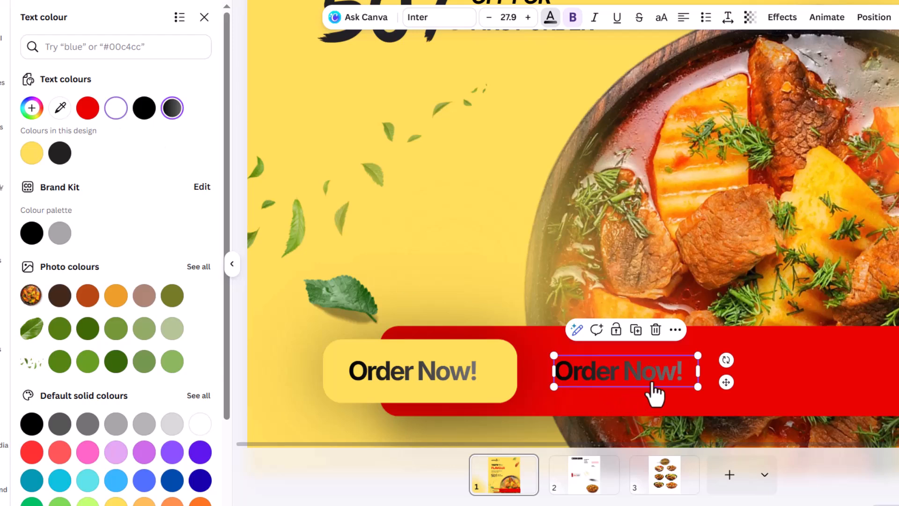
pyautogui.moveTo(700, 385); pyautogui.dragTo(631, 367)
# Step: Replace the white banner text with the cut phone number and website lines, and widen its text box
pyautogui.doubleClick(630, 367)
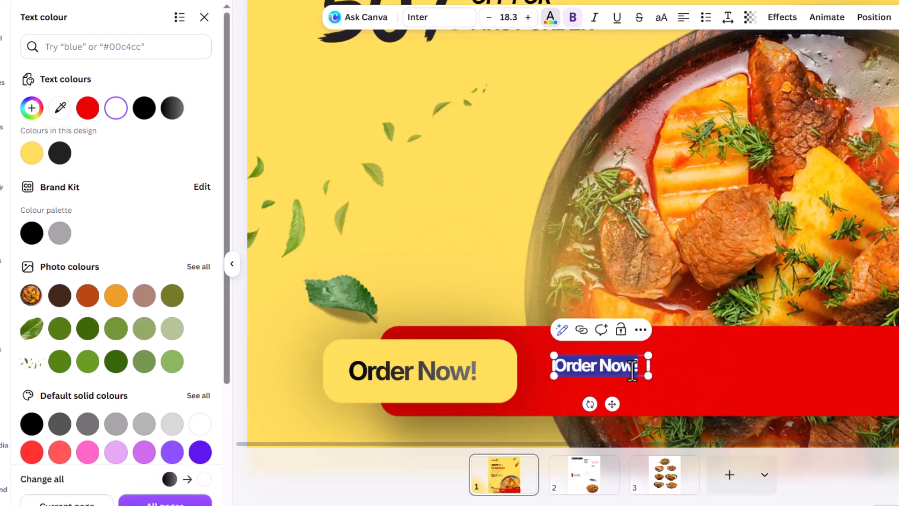
pyautogui.hotkey('ctrl', 'v')
pyautogui.moveTo(648, 420); pyautogui.dragTo(894, 395)
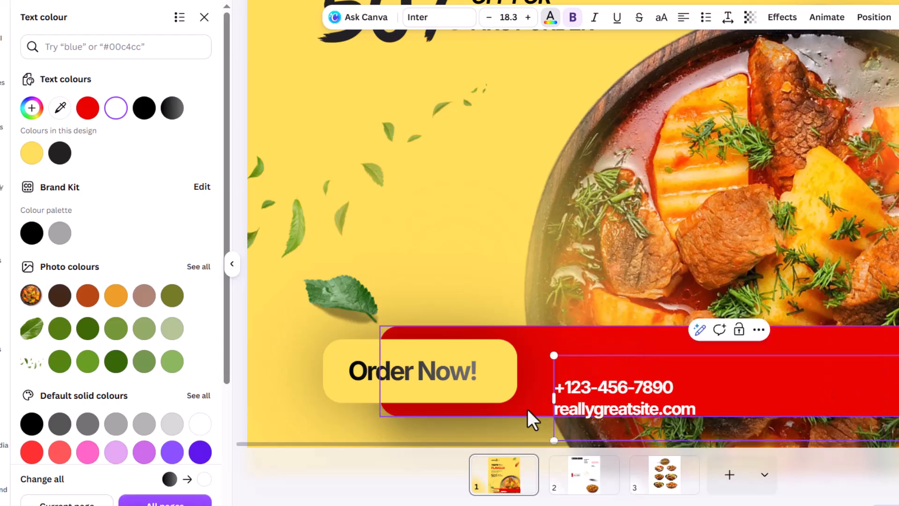
# Step: Cut the website line from the banner text and delete the leftover blank lines around the phone number
pyautogui.click(671, 387)
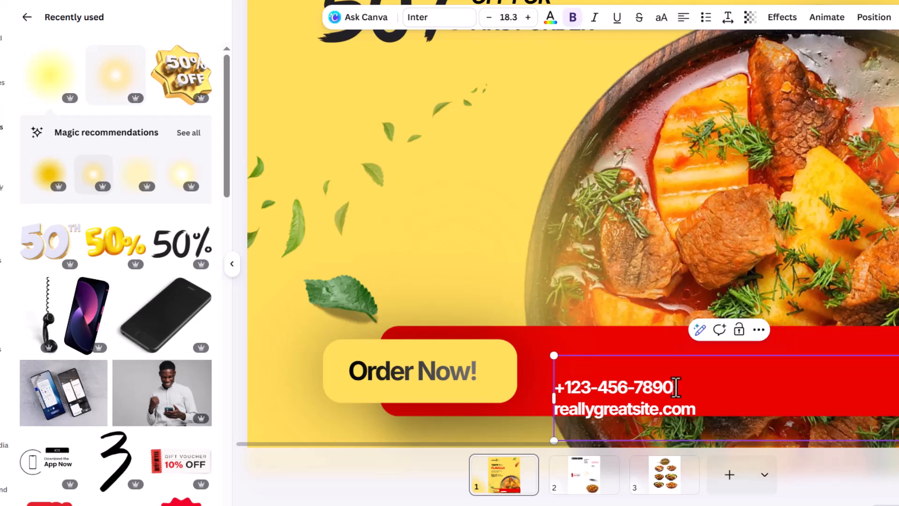
pyautogui.moveTo(683, 392); pyautogui.dragTo(722, 407)
pyautogui.hotkey('ctrl', 'x')
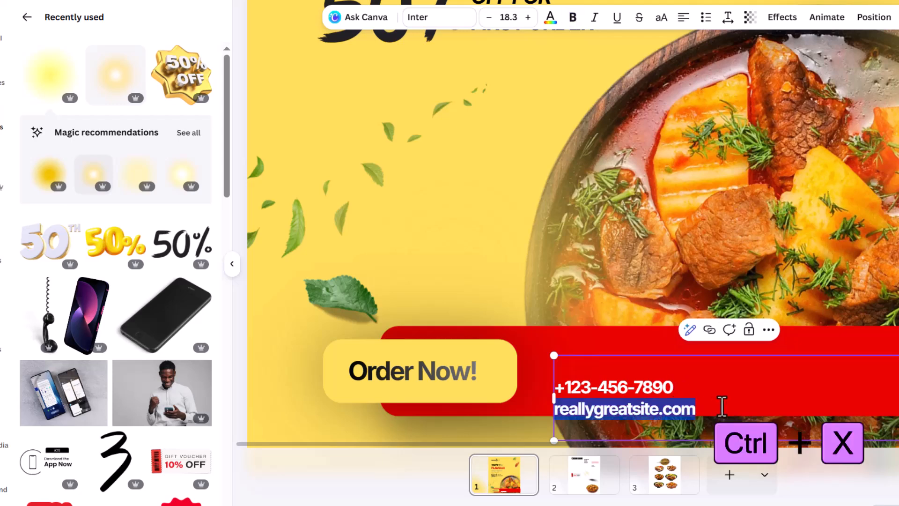
pyautogui.press('BackSpace')
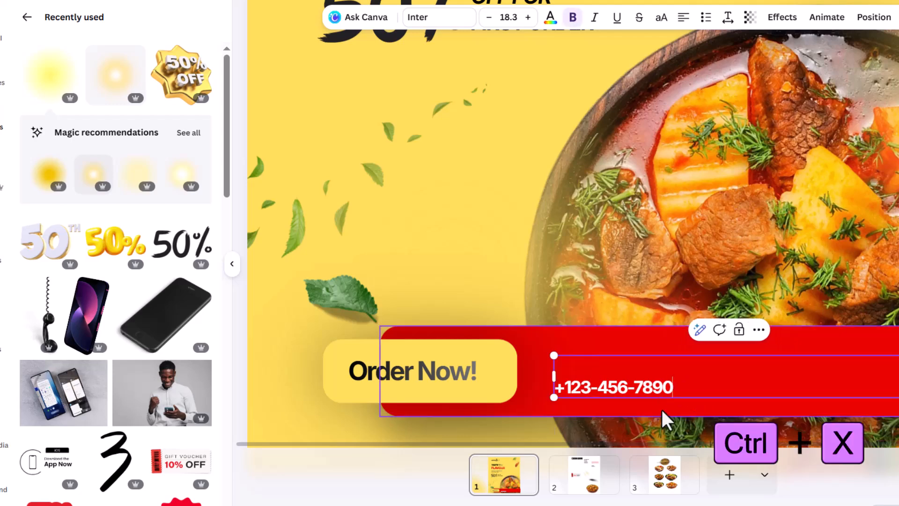
pyautogui.press('BackSpace')
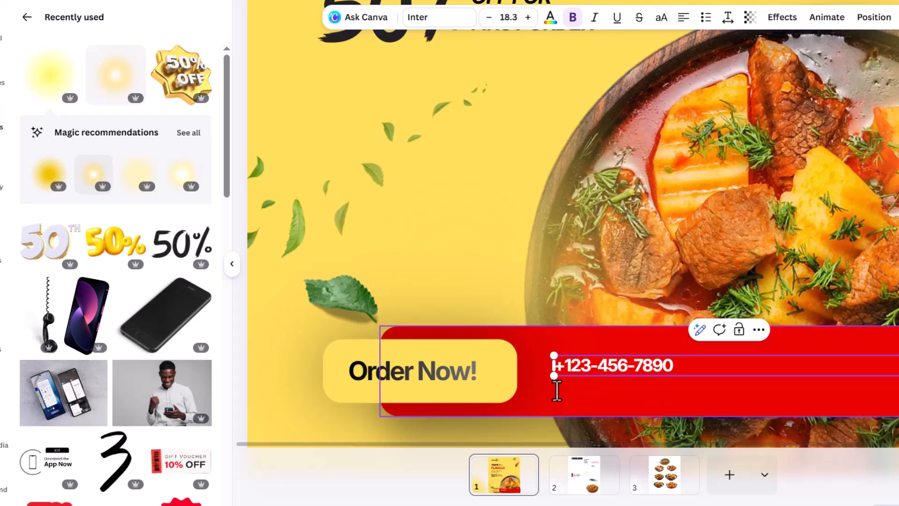
# Step: Enlarge the phone number slightly and narrow its text box to fit beside the yellow button
pyautogui.moveTo(896, 367); pyautogui.dragTo(723, 380)
pyautogui.click(499, 361)
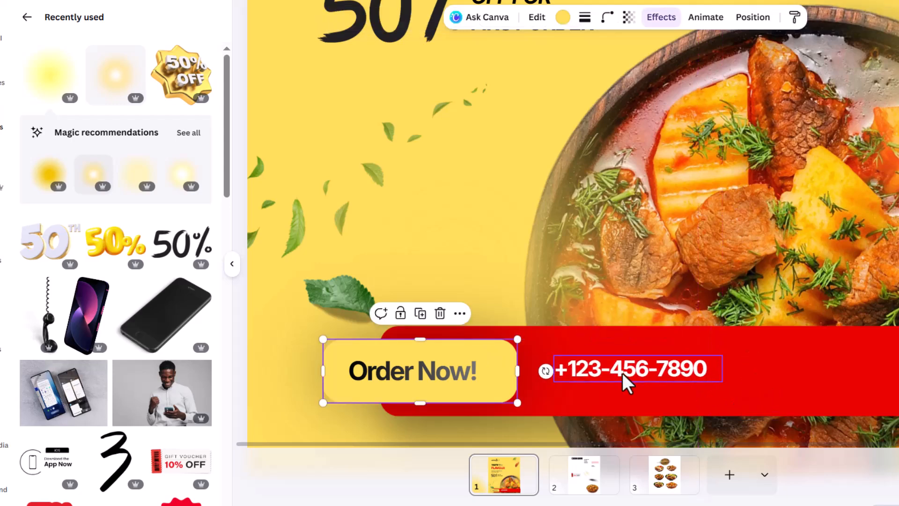
# Step: Centre the phone number vertically on the red banner and add a one-line copy beside it reading "reallygreatsite.com"
pyautogui.moveTo(626, 377); pyautogui.dragTo(620, 380)
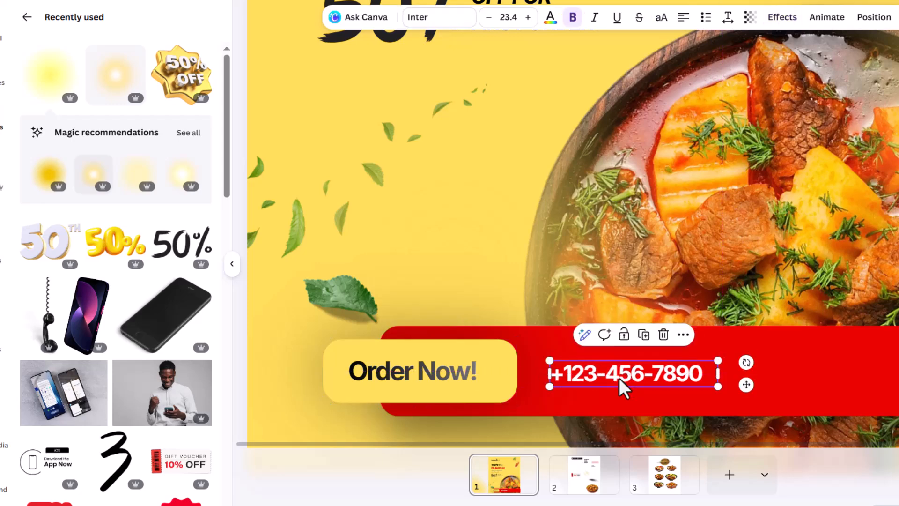
pyautogui.moveTo(715, 374); pyautogui.dragTo(826, 375)
pyautogui.doubleClick(826, 374)
pyautogui.hotkey('ctrl', 'v')
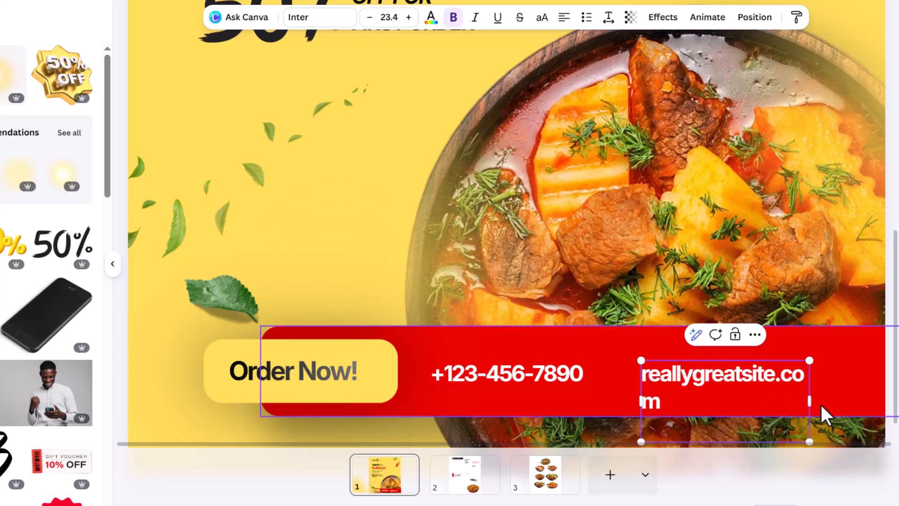
pyautogui.moveTo(813, 404); pyautogui.dragTo(870, 405)
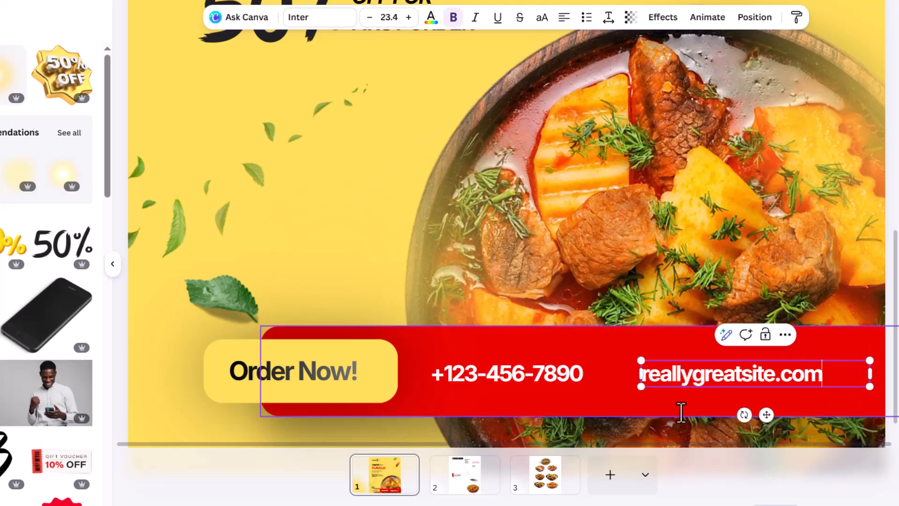
# Step: Remove the bold from both the phone number and website texts and make them italic
pyautogui.click(545, 383)
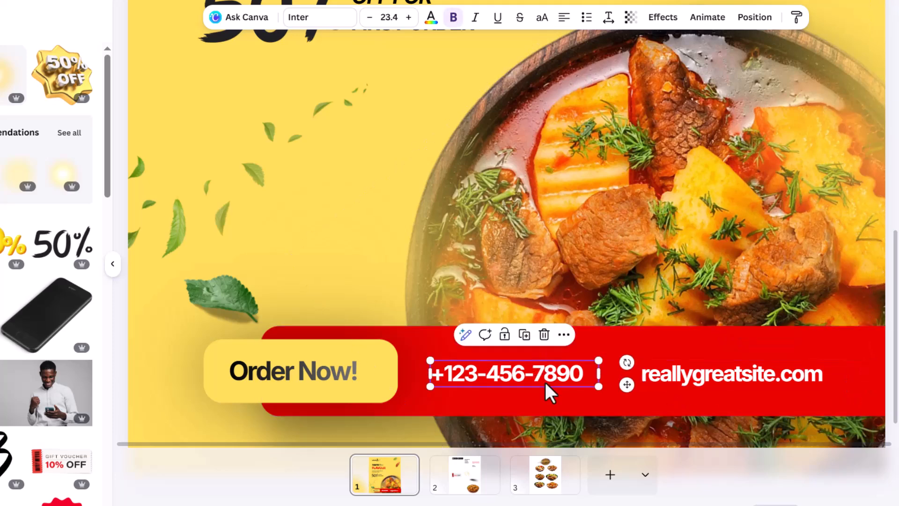
pyautogui.keyDown('shift'); pyautogui.click(738, 389); pyautogui.keyUp('shift')
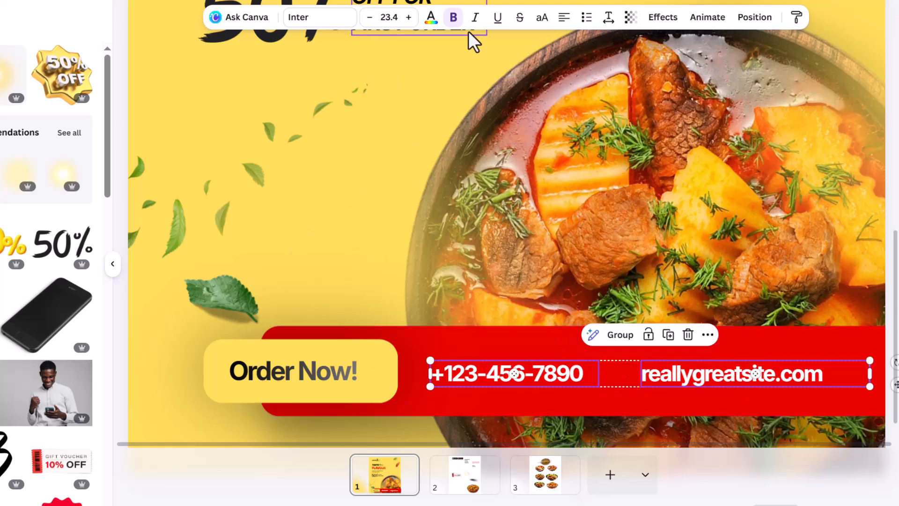
pyautogui.click(453, 17)
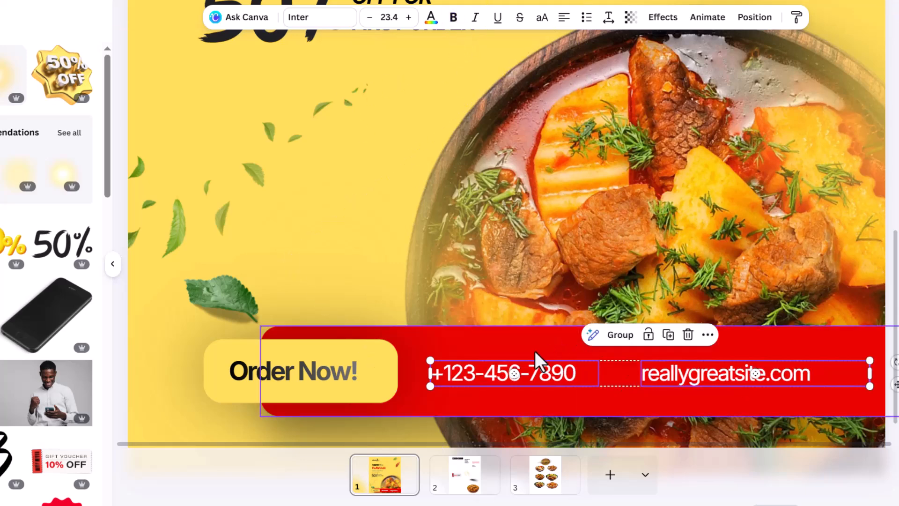
pyautogui.click(475, 18)
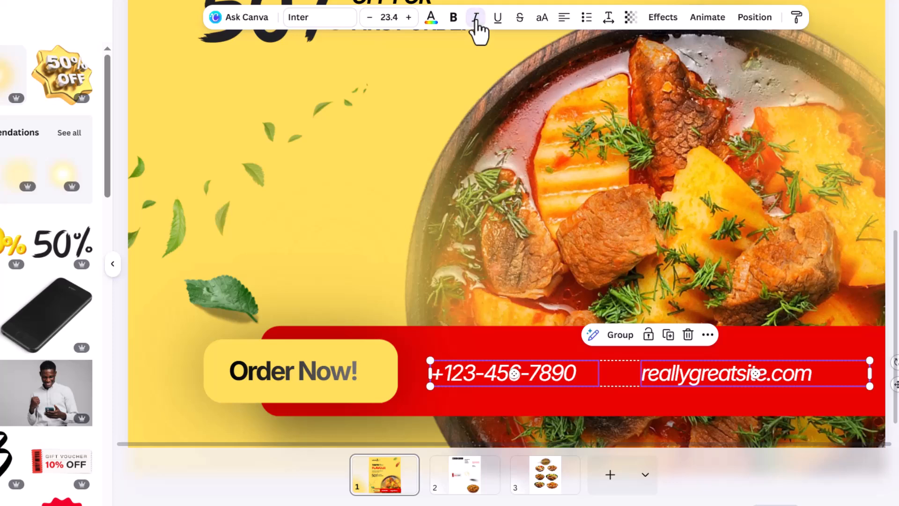
pyautogui.hotkey('ctrl', '-')
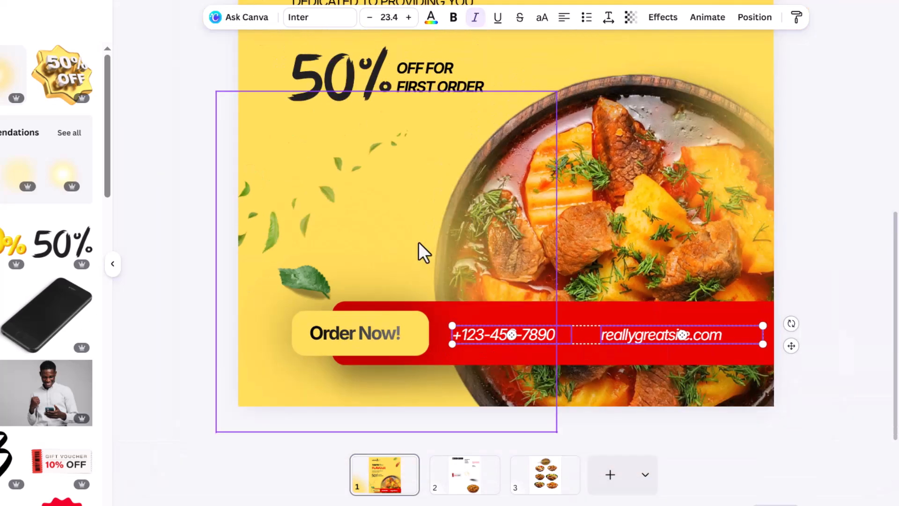
pyautogui.scroll(-5, 414, 246)
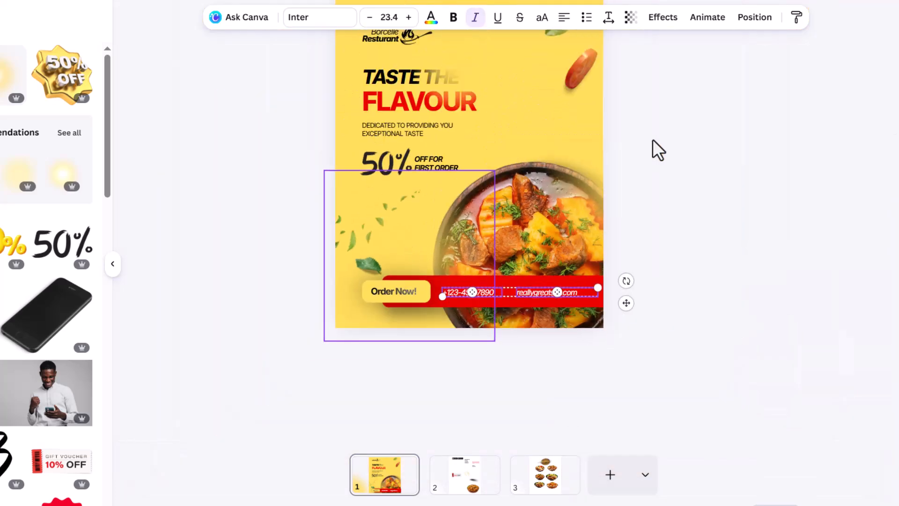
pyautogui.click(673, 132)
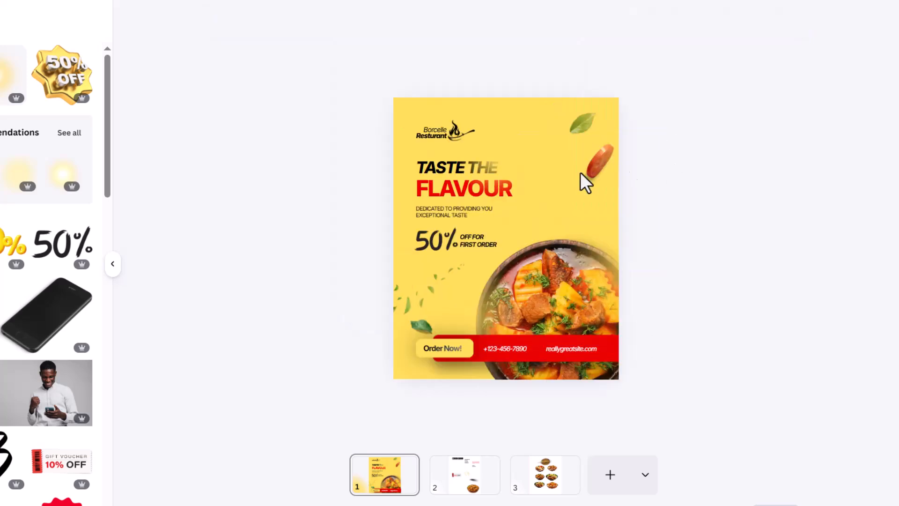
# Step: Enlarge the "TASTE THE" and "FLAVOUR" headline lines together with their yellow glow, to about 672 by 435 overall
pyautogui.click(458, 177)
pyautogui.keyDown('shift'); pyautogui.click(463, 190); pyautogui.keyUp('shift')
pyautogui.keyDown('shift'); pyautogui.click(453, 199); pyautogui.keyUp('shift')
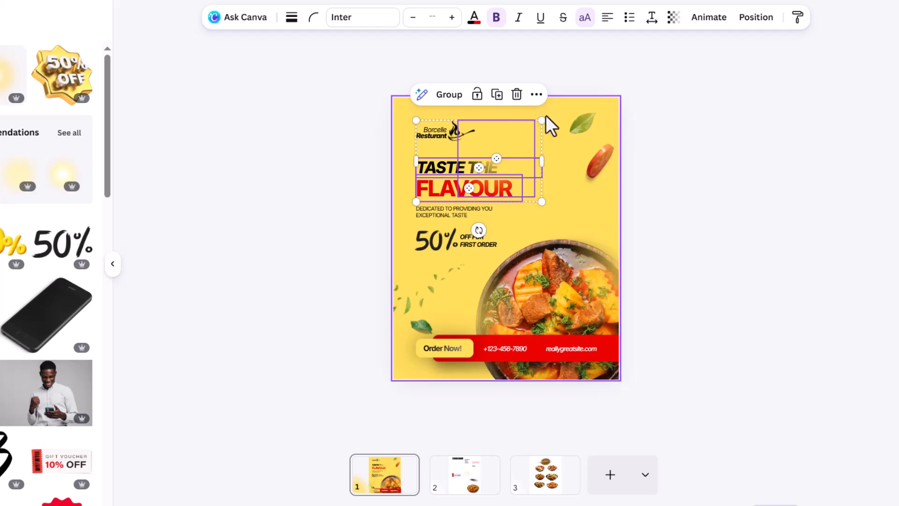
pyautogui.moveTo(543, 121); pyautogui.dragTo(561, 117)
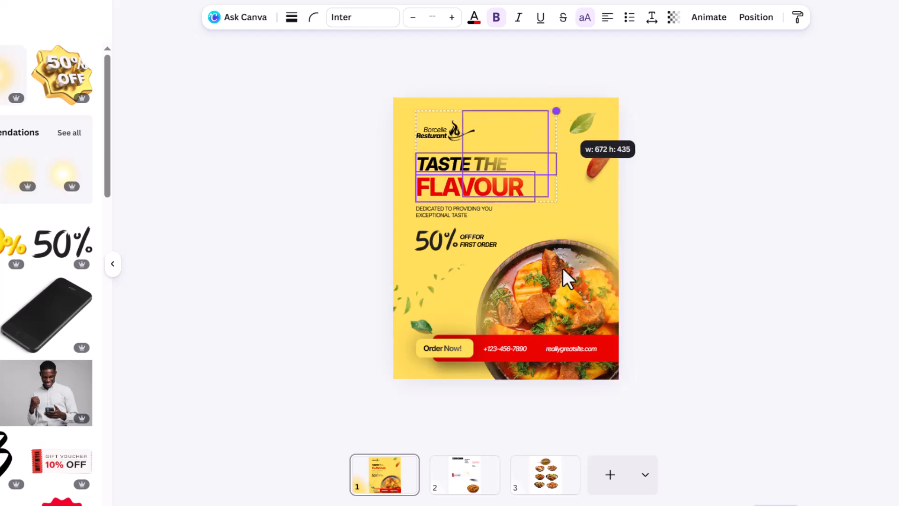
# Step: Enlarge the stew bowl image slightly so it extends further up and inward on the page
pyautogui.click(533, 289)
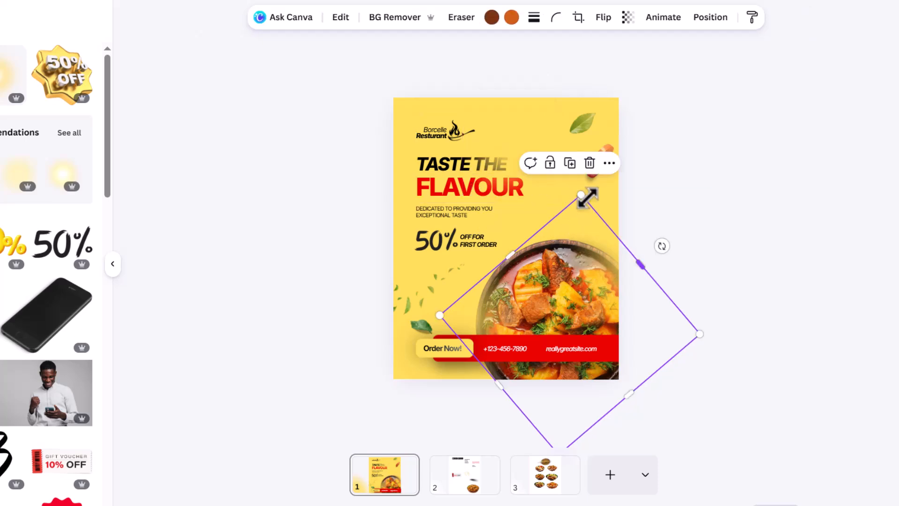
pyautogui.moveTo(582, 190); pyautogui.dragTo(657, 178)
pyautogui.click(657, 178)
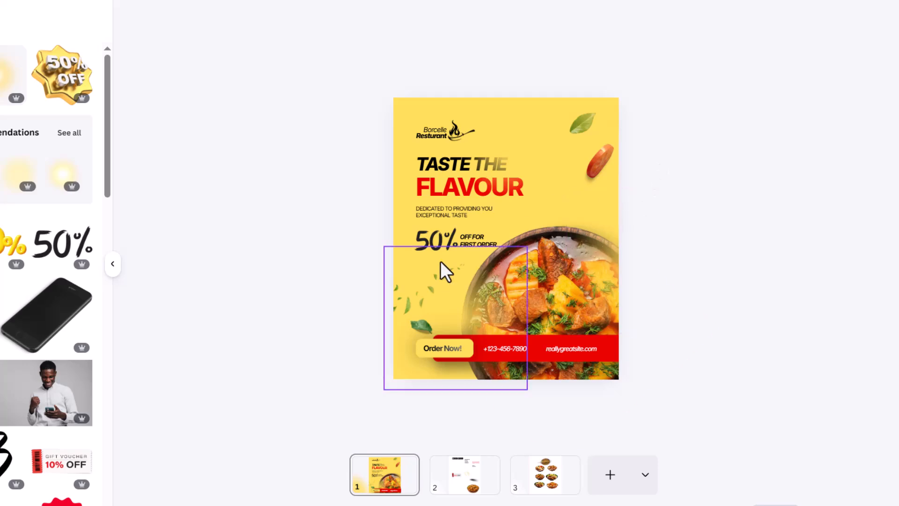
# Step: Nudge the 50% graphic and the "OFF FOR FIRST ORDER" text upward together, closer to the tagline
pyautogui.scroll(5, 435, 251)
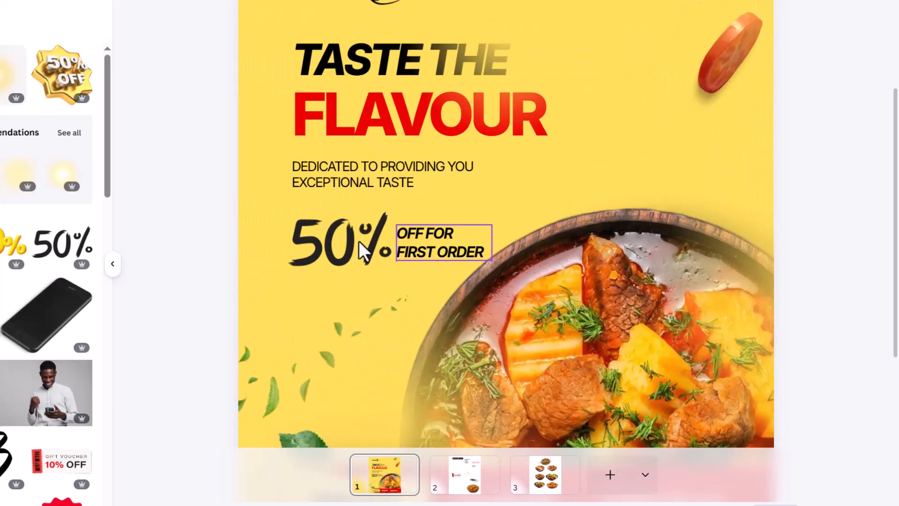
pyautogui.click(364, 252)
pyautogui.keyDown('shift'); pyautogui.click(430, 240); pyautogui.keyUp('shift')
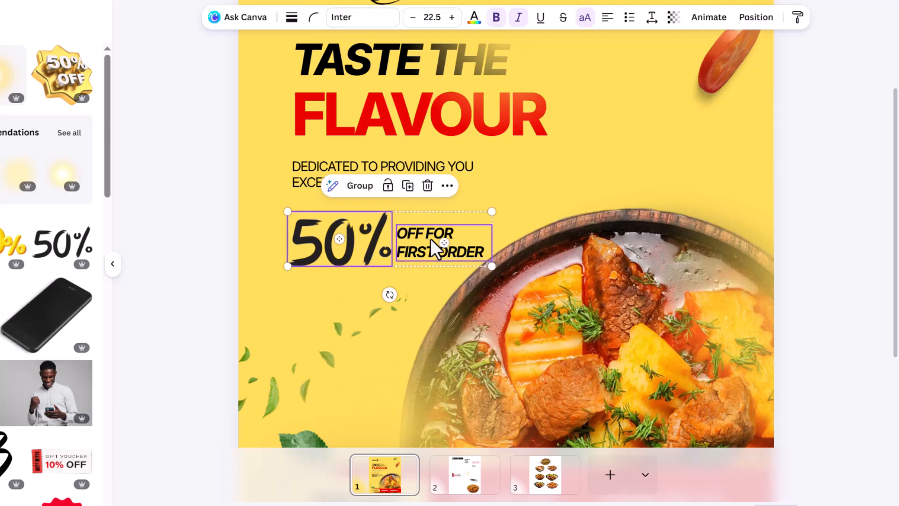
pyautogui.press('Up')
pyautogui.press('Up')
pyautogui.press('Up')
pyautogui.press('Up')
pyautogui.press('Up')
pyautogui.press('Up')
pyautogui.press('Up')
pyautogui.press('Up')
pyautogui.press('Up')
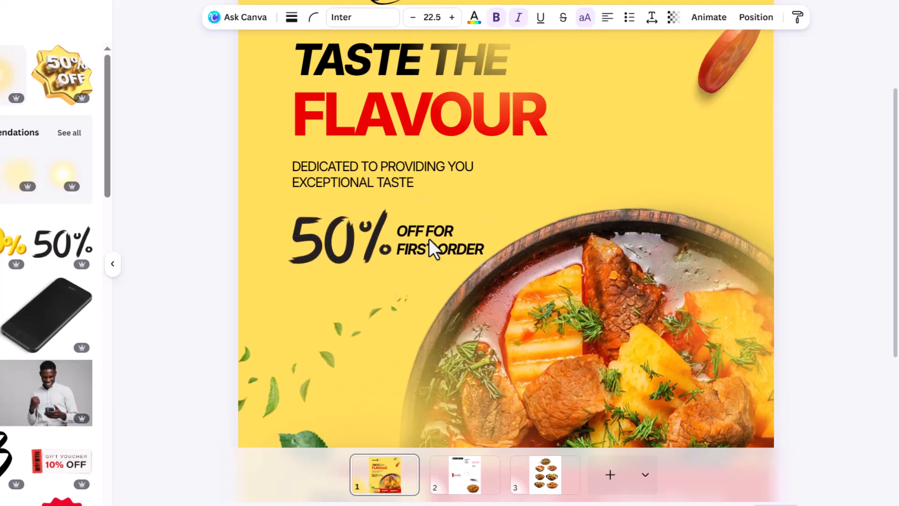
pyautogui.press('Up')
pyautogui.press('Up')
pyautogui.press('Up')
pyautogui.press('Up')
pyautogui.press('Up')
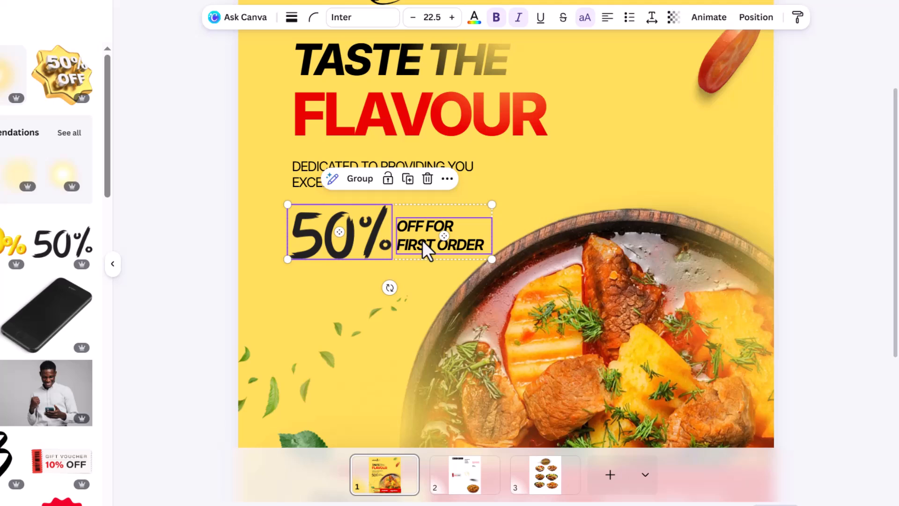
pyautogui.scroll(-3, 545, 238)
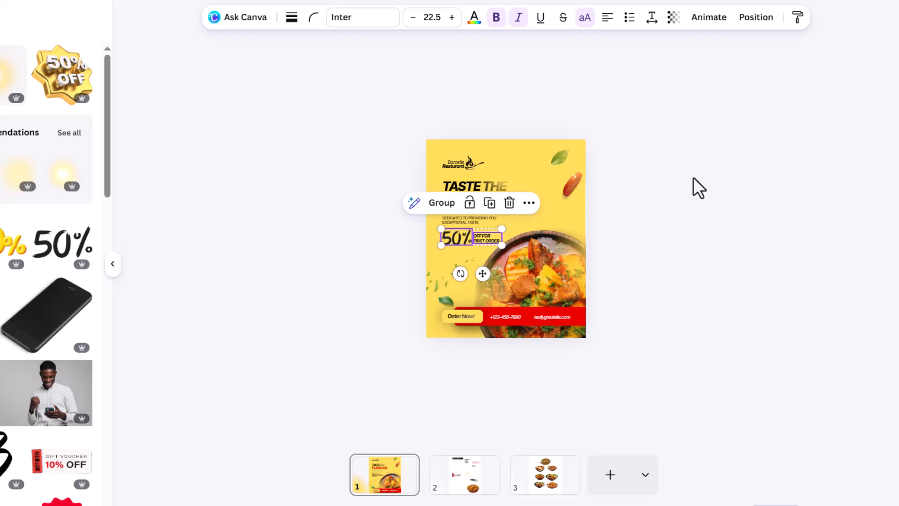
pyautogui.click(651, 246)
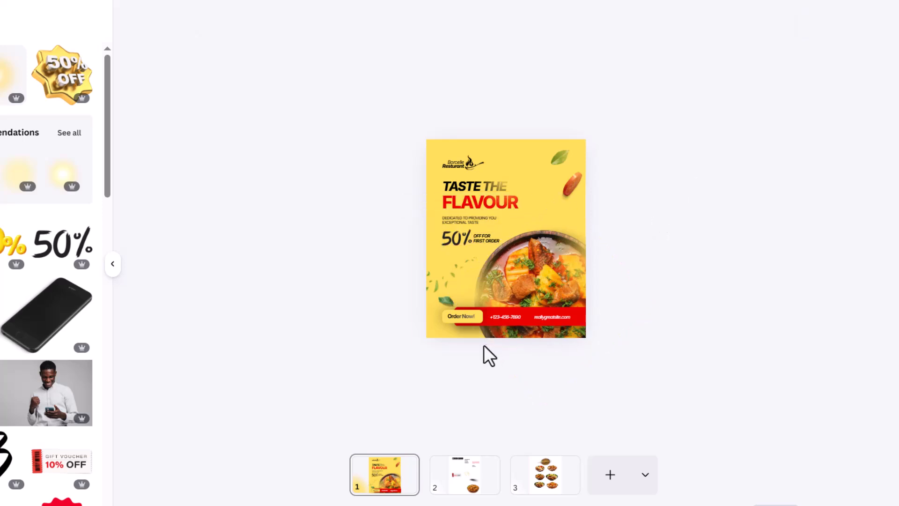
# Step: Position a yellow glow over the bowl's right edge and place a copy of the headline glow over the end of "FLAVOUR"
pyautogui.scroll(2, 484, 354)
pyautogui.click(457, 329)
pyautogui.moveTo(456, 322); pyautogui.dragTo(609, 264)
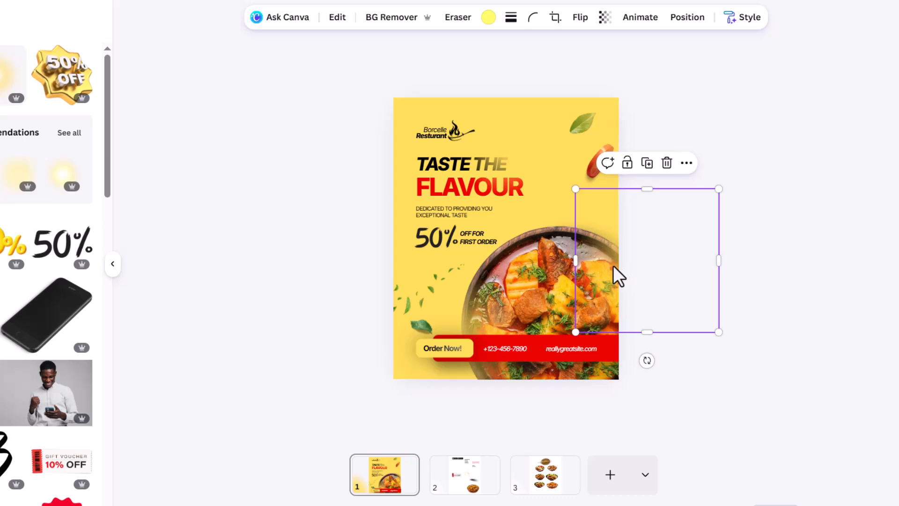
pyautogui.click(528, 164)
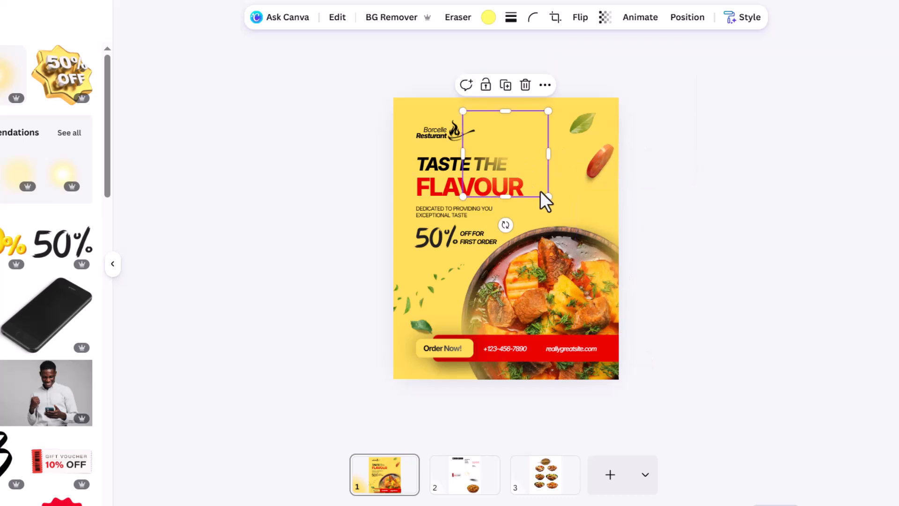
pyautogui.moveTo(515, 131); pyautogui.dragTo(533, 189)
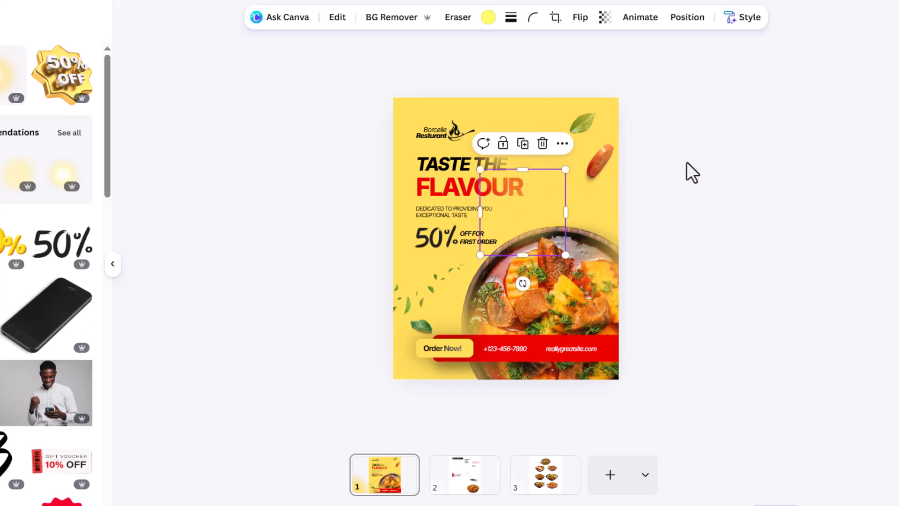
pyautogui.click(691, 173)
pyautogui.hotkey('ctrl', '+')
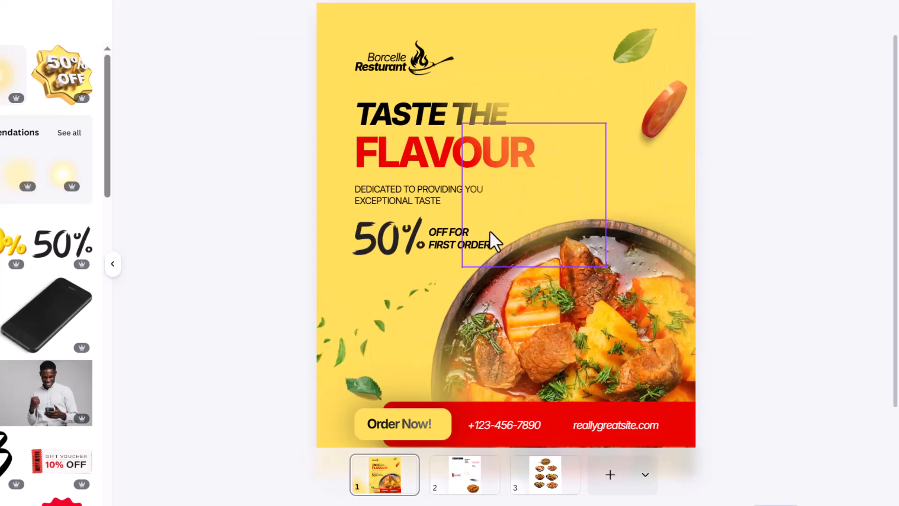
pyautogui.hotkey('ctrl', '-')
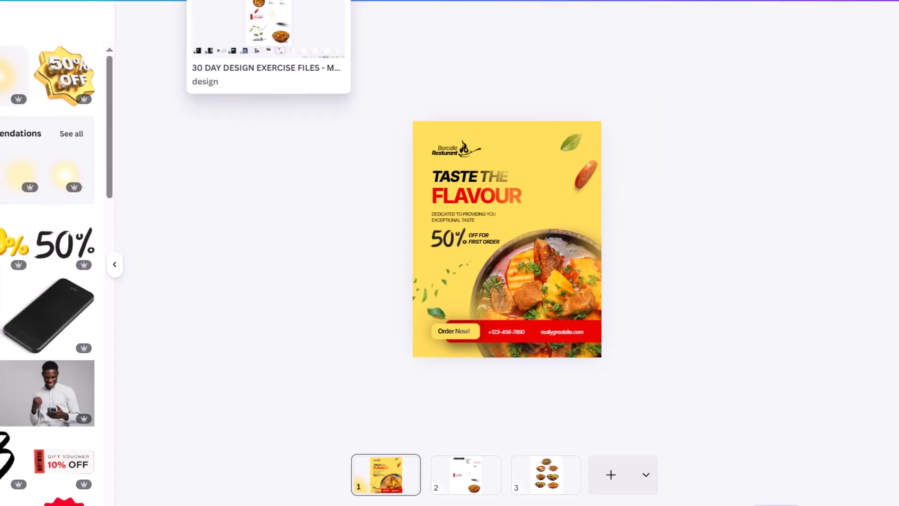
# Step: Switch to the 30days Tutorials Library design and examine page 20's black version, its banner and its headline gradient colour
pyautogui.click(262, 2)
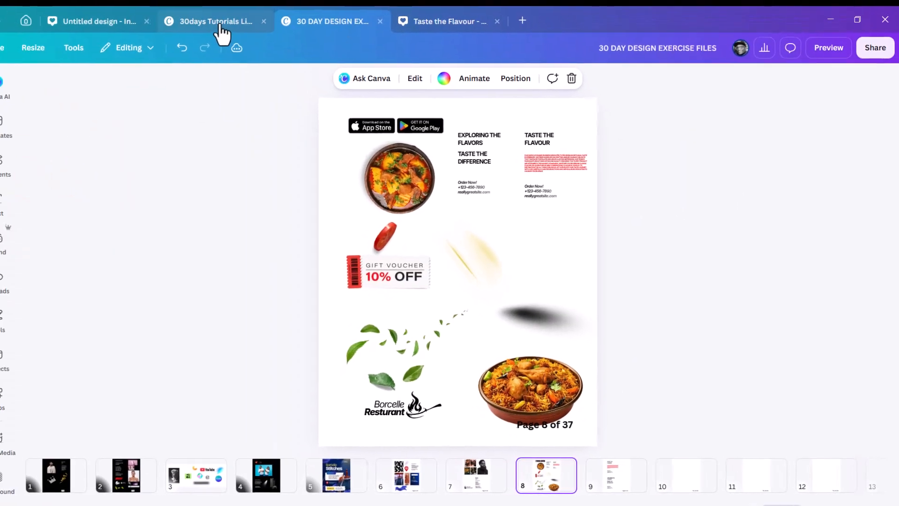
pyautogui.click(220, 28)
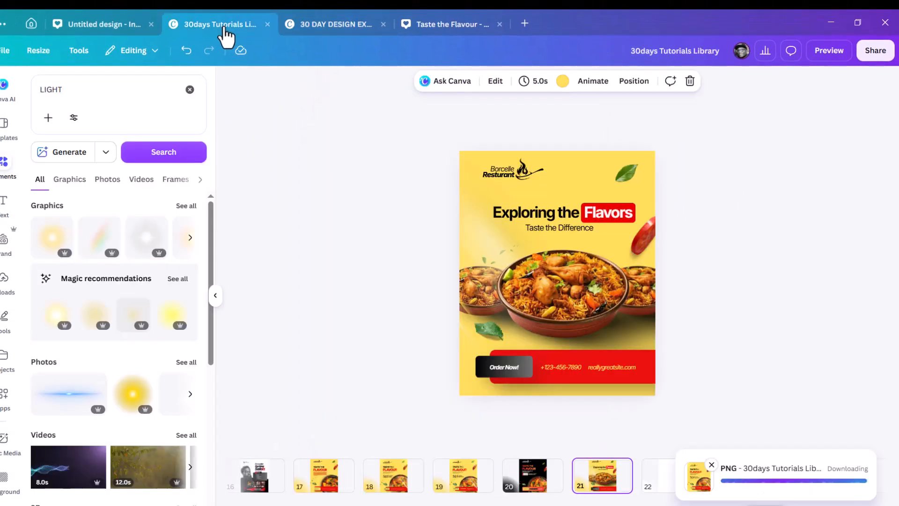
pyautogui.click(534, 492)
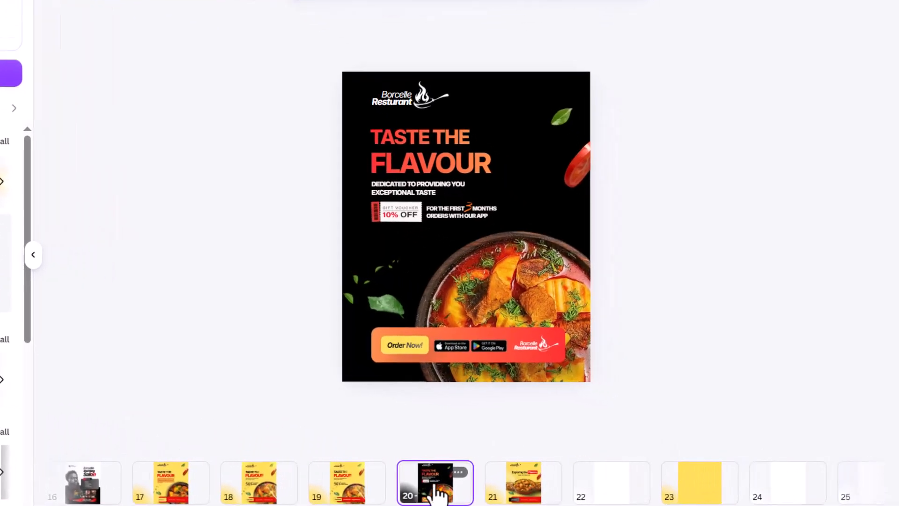
pyautogui.scroll(3, 605, 283)
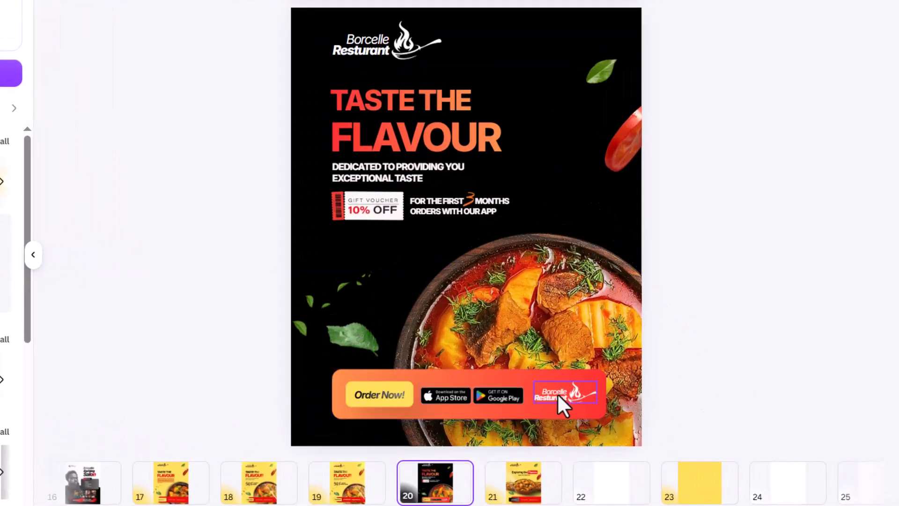
pyautogui.scroll(2, 557, 395)
pyautogui.click(474, 384)
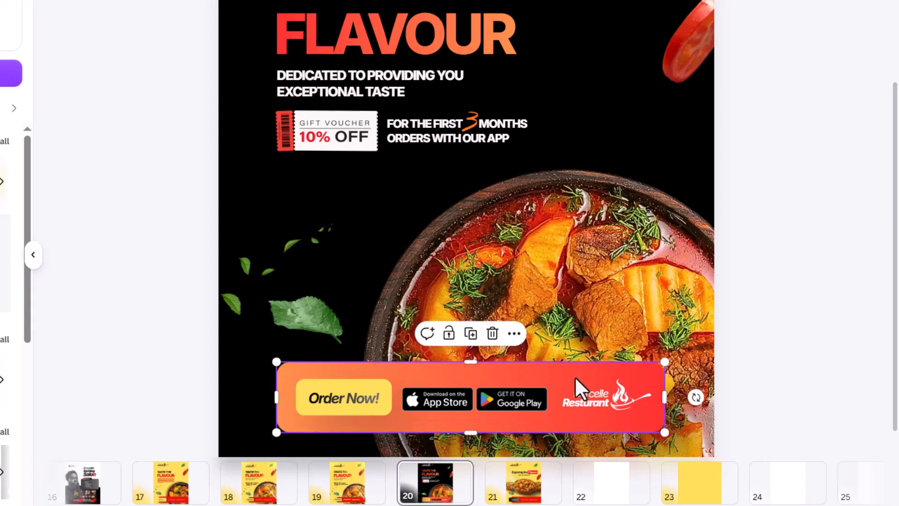
pyautogui.scroll(-3, 361, 198)
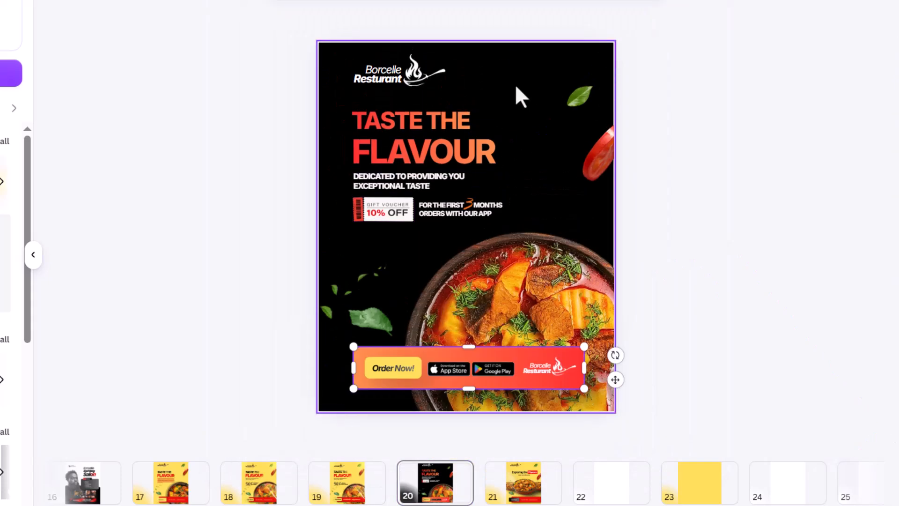
pyautogui.click(514, 82)
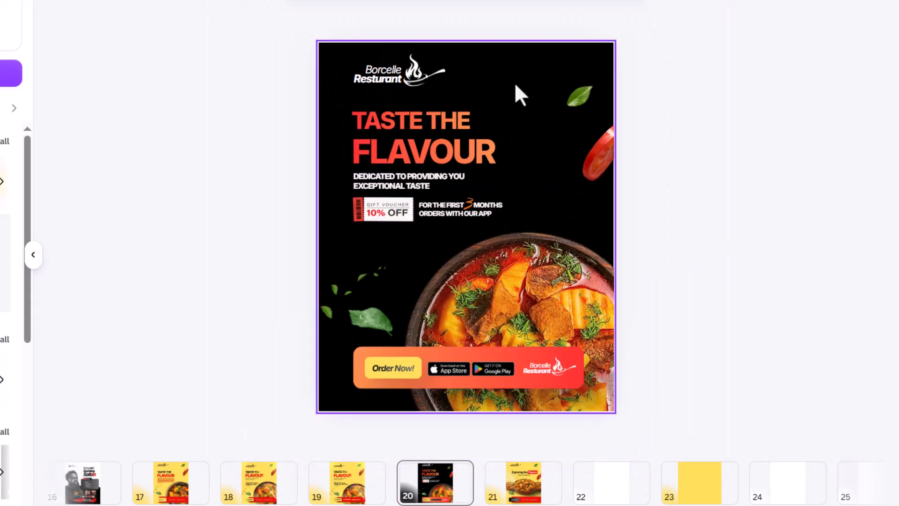
pyautogui.click(441, 122)
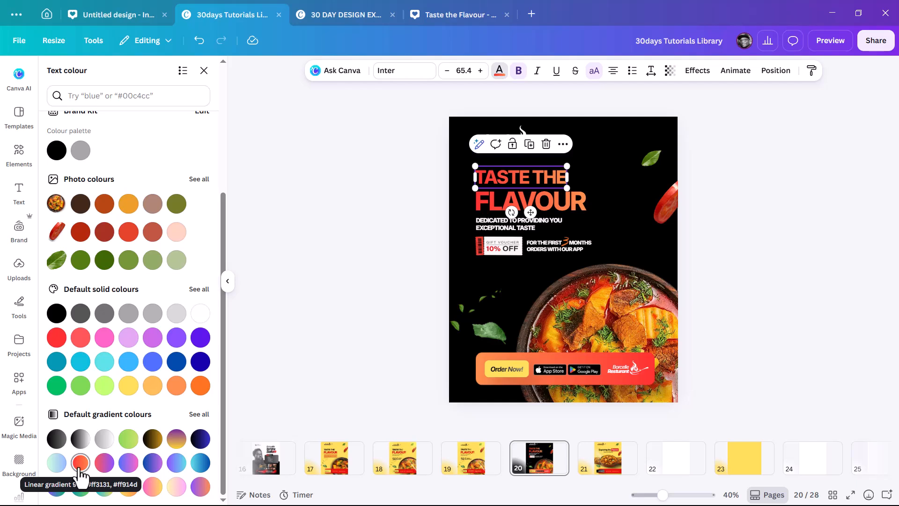
pyautogui.click(618, 150)
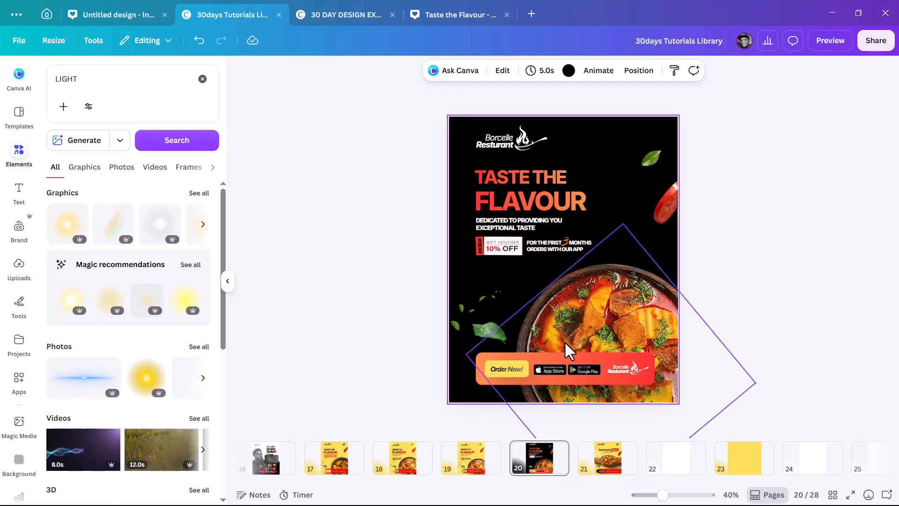
# Step: Return to the Taste the Flavour design, duplicate the finished yellow post page and select the copy's background
pyautogui.click(444, 17)
pyautogui.click(464, 471)
pyautogui.hotkey('ctrl', 'd')
pyautogui.click(460, 453)
pyautogui.click(607, 171)
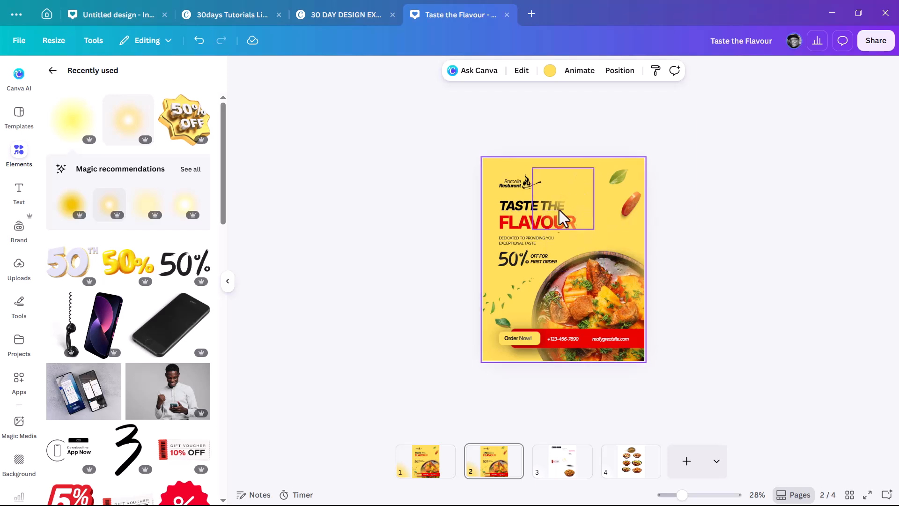
# Step: Change the duplicated page's background colour from the default solid colours to black
pyautogui.click(550, 70)
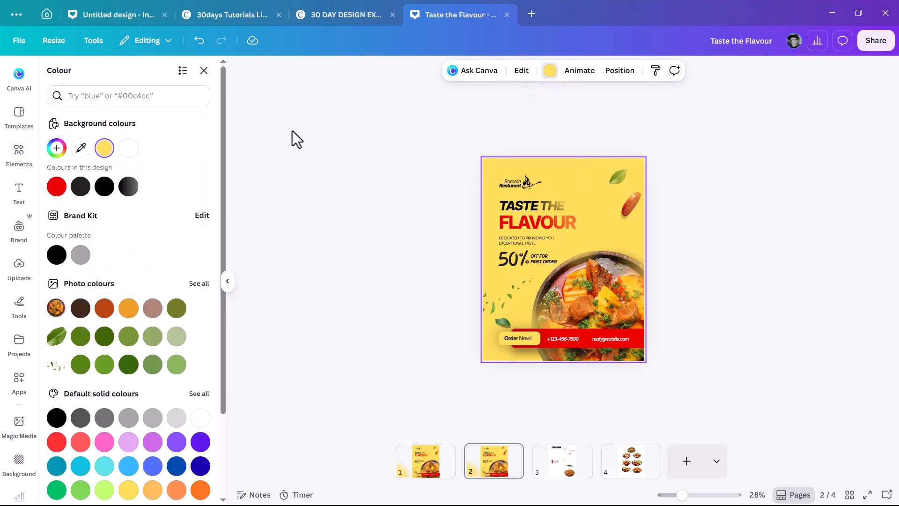
pyautogui.click(81, 187)
pyautogui.scroll(3, 575, 198)
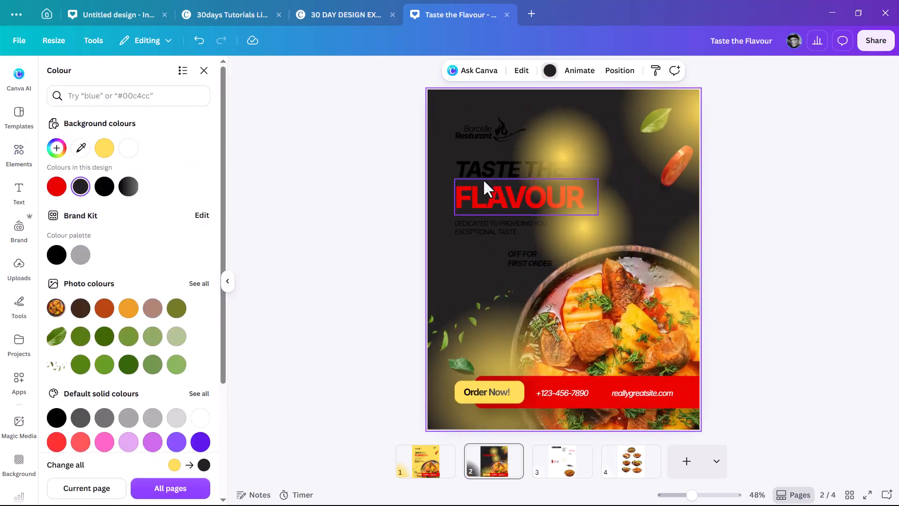
pyautogui.scroll(-3, 123, 242)
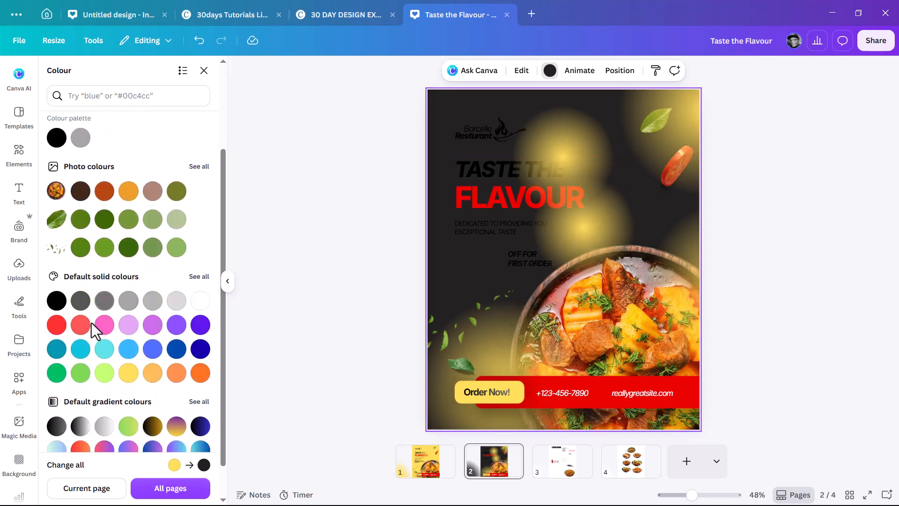
pyautogui.click(56, 300)
# Step: Apply the default red-to-orange gradient to both headline lines, "TASTE THE" and "FLAVOUR"
pyautogui.click(482, 172)
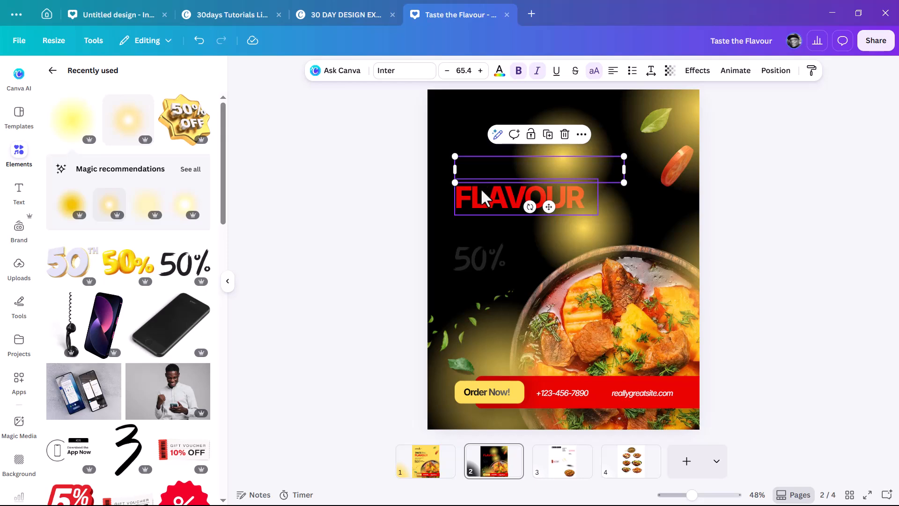
pyautogui.keyDown('shift'); pyautogui.click(479, 191); pyautogui.keyUp('shift')
pyautogui.click(499, 71)
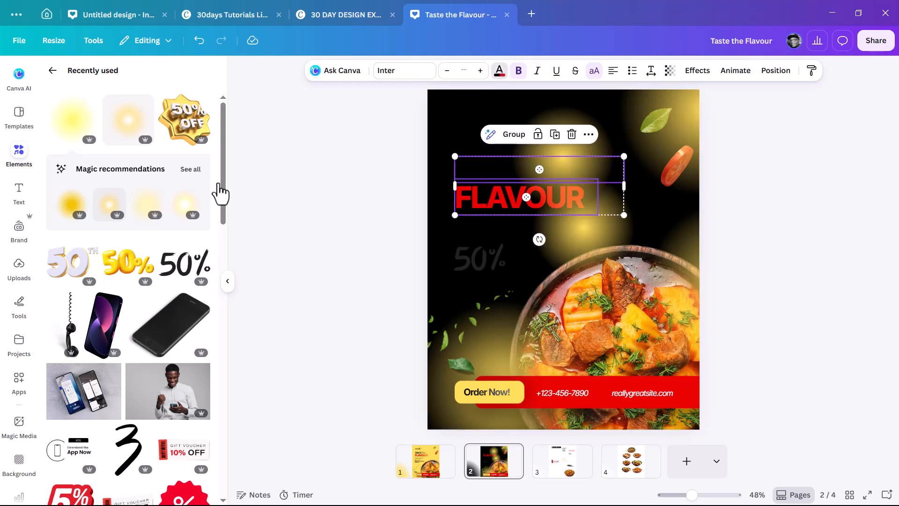
pyautogui.scroll(-1, 100, 408)
pyautogui.click(81, 464)
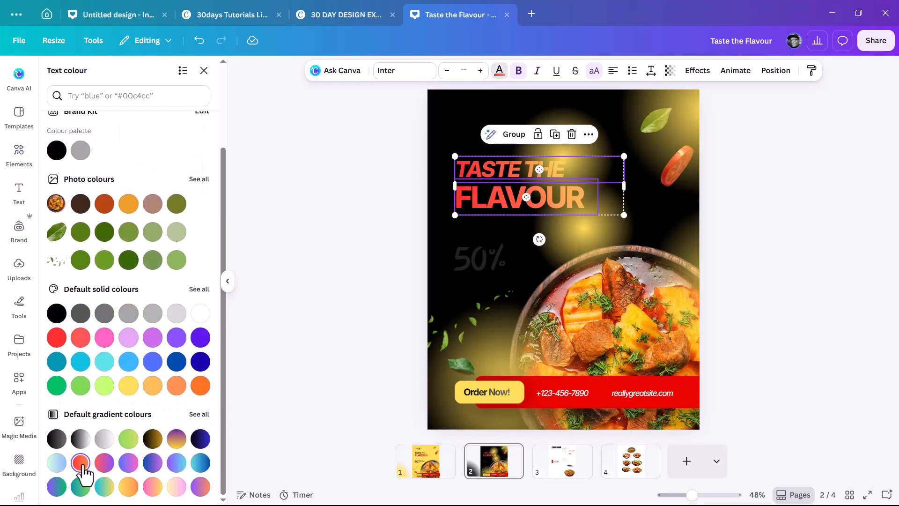
# Step: Recolour the 50% graphic and the "OFF FOR FIRST ORDER" text white
pyautogui.click(487, 259)
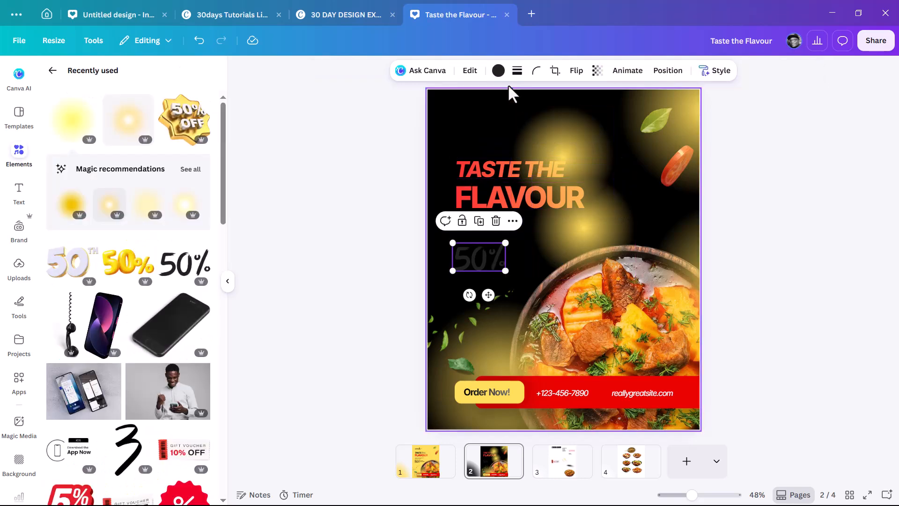
pyautogui.click(499, 70)
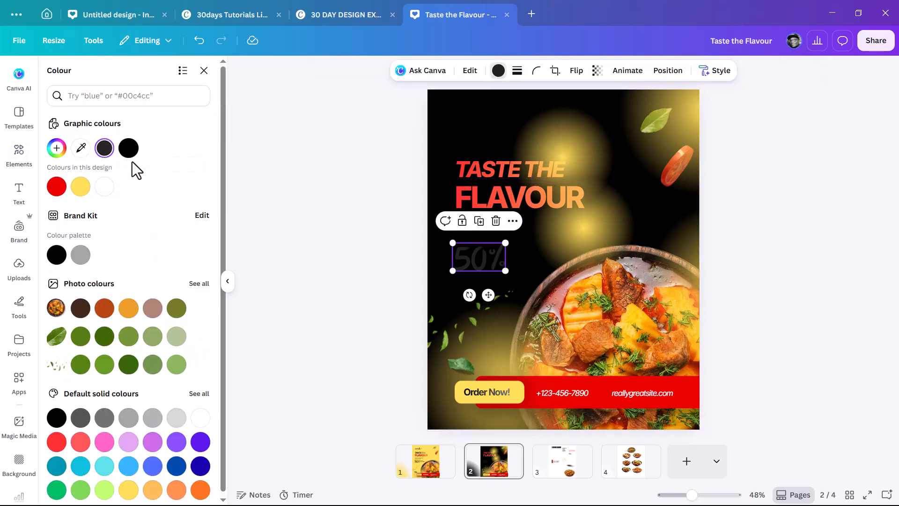
pyautogui.click(106, 187)
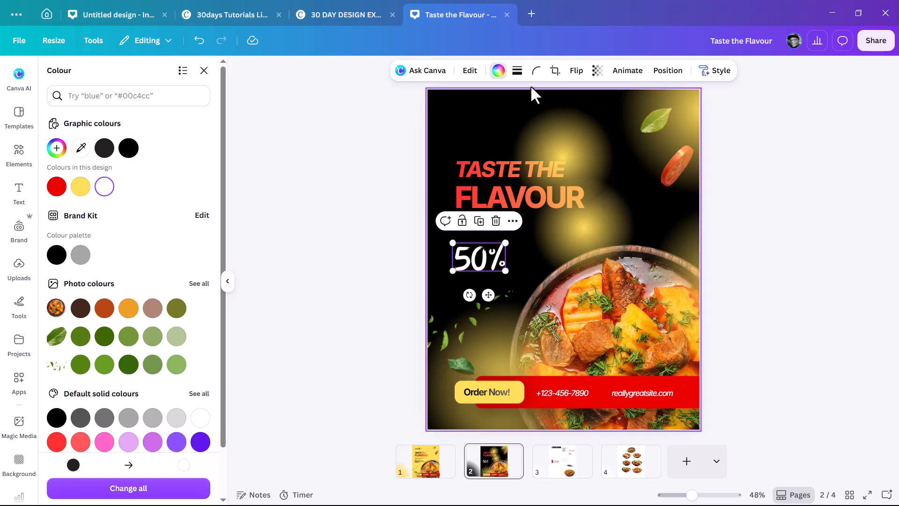
pyautogui.click(522, 255)
pyautogui.click(499, 70)
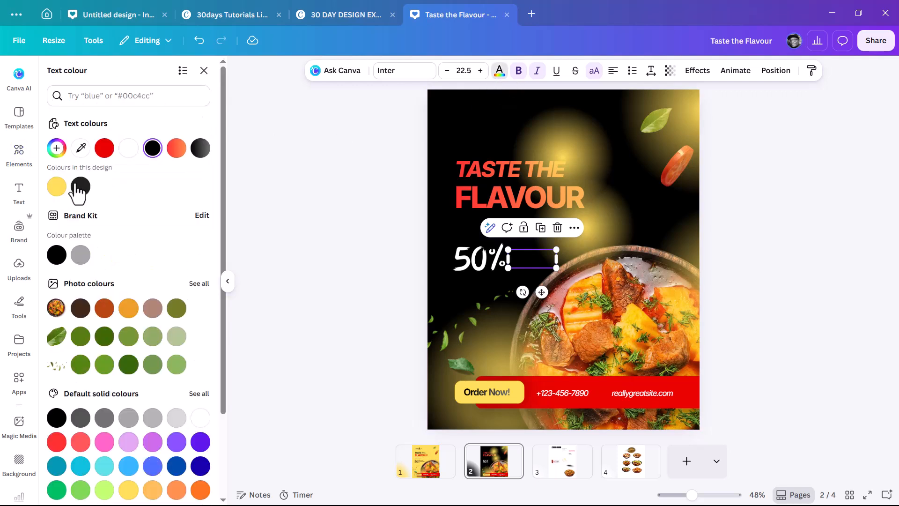
pyautogui.click(129, 148)
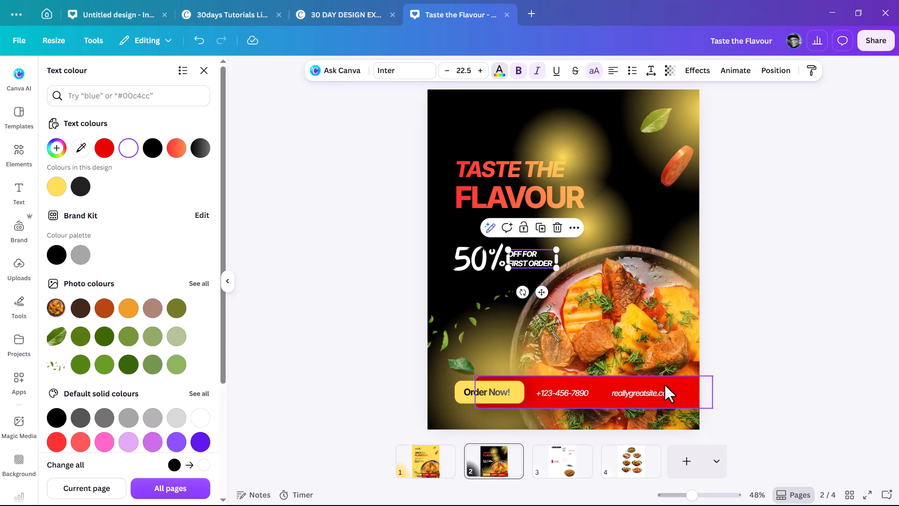
# Step: Set both the highlights and shadows of the upper headline glow's custom Duotone filter to black (#000000)
pyautogui.click(575, 153)
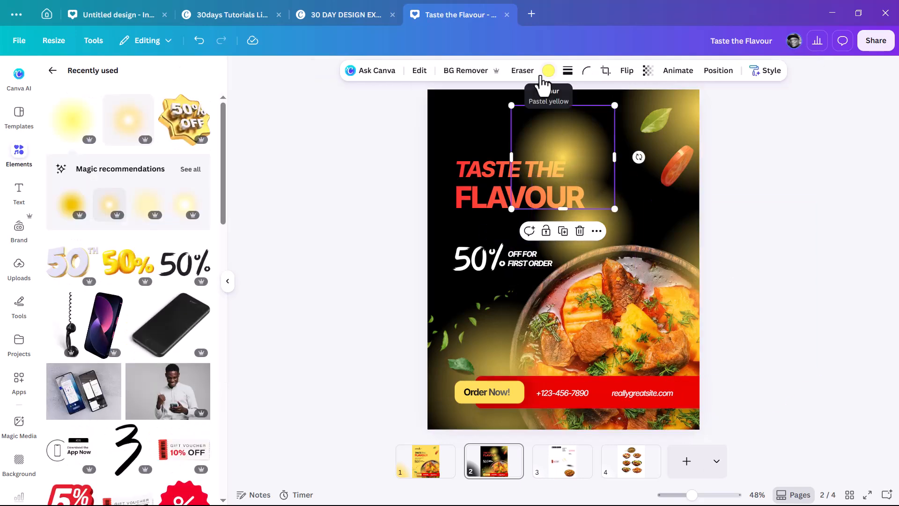
pyautogui.click(418, 71)
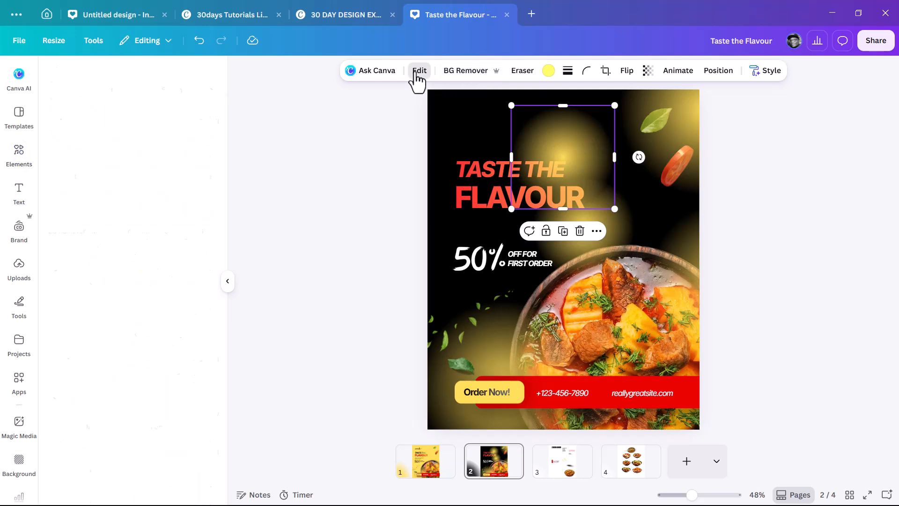
pyautogui.scroll(-1, 102, 319)
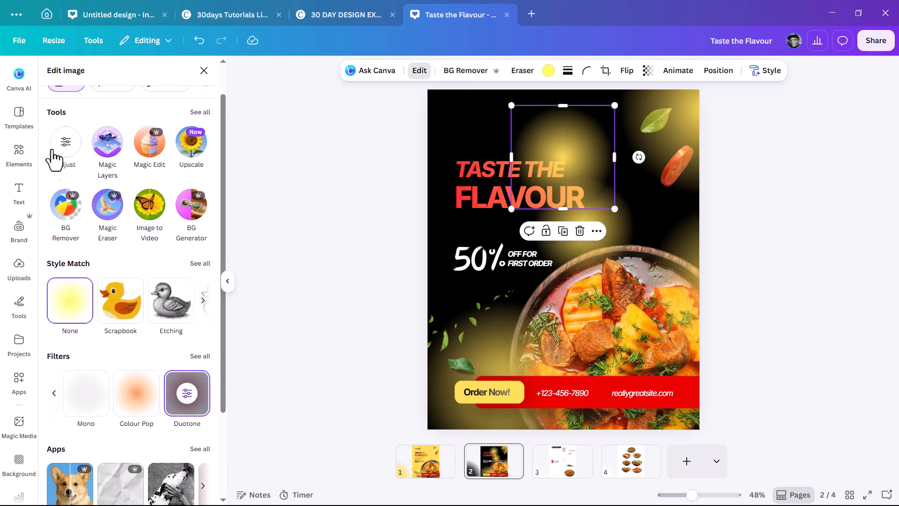
pyautogui.scroll(-1, 171, 341)
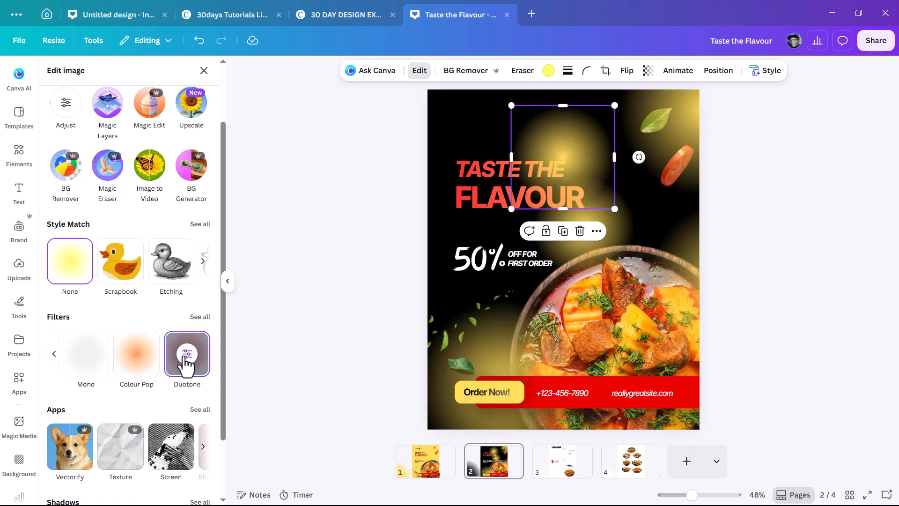
pyautogui.click(187, 357)
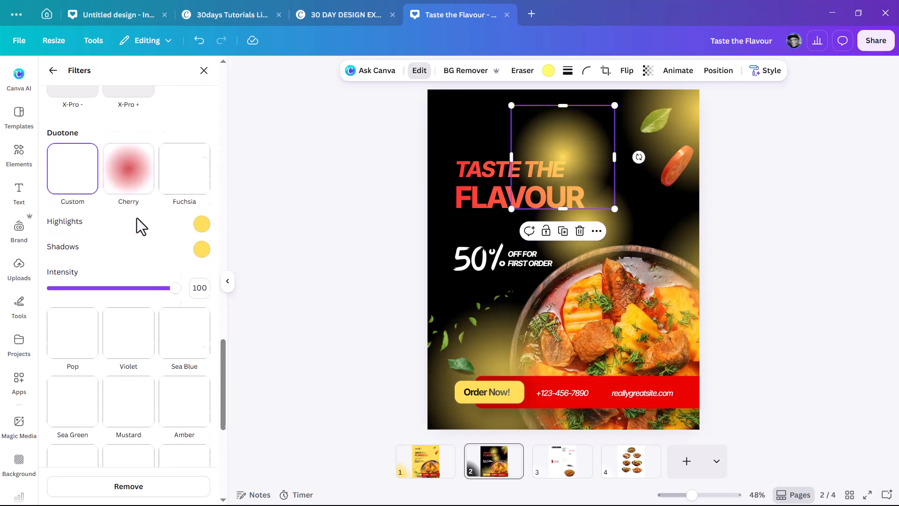
pyautogui.click(201, 182)
pyautogui.moveTo(265, 254); pyautogui.dragTo(165, 297)
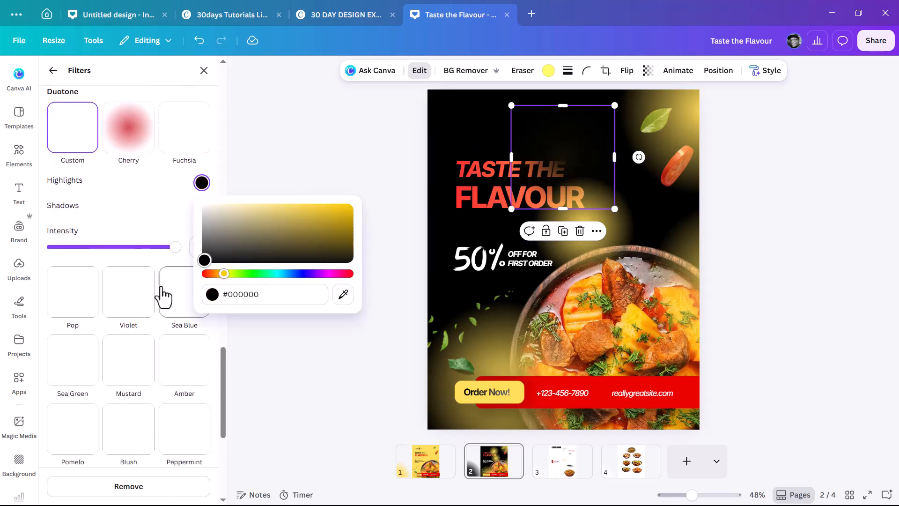
pyautogui.click(202, 207)
pyautogui.click(201, 208)
pyautogui.moveTo(227, 261); pyautogui.dragTo(177, 331)
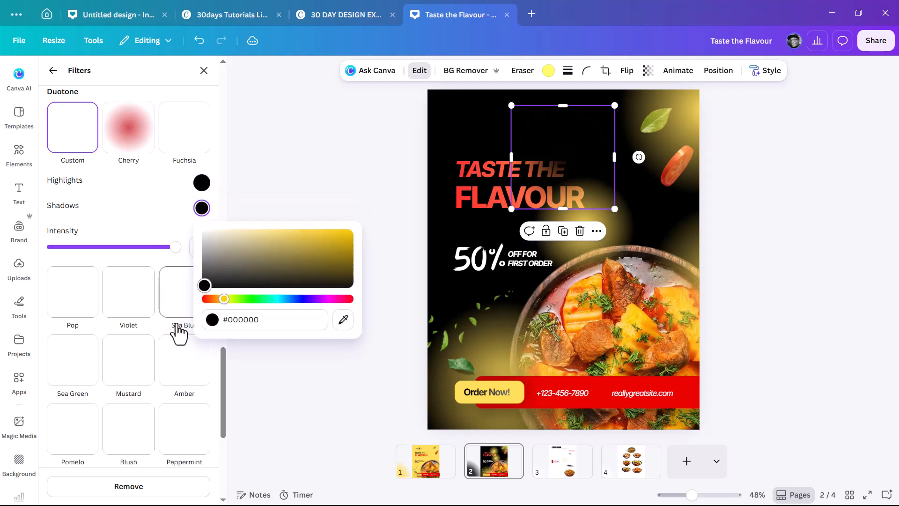
pyautogui.click(161, 213)
# Step: Shift the black headline glow slightly to the right and set its transparency value to 60
pyautogui.moveTo(563, 159); pyautogui.dragTo(583, 156)
pyautogui.click(649, 71)
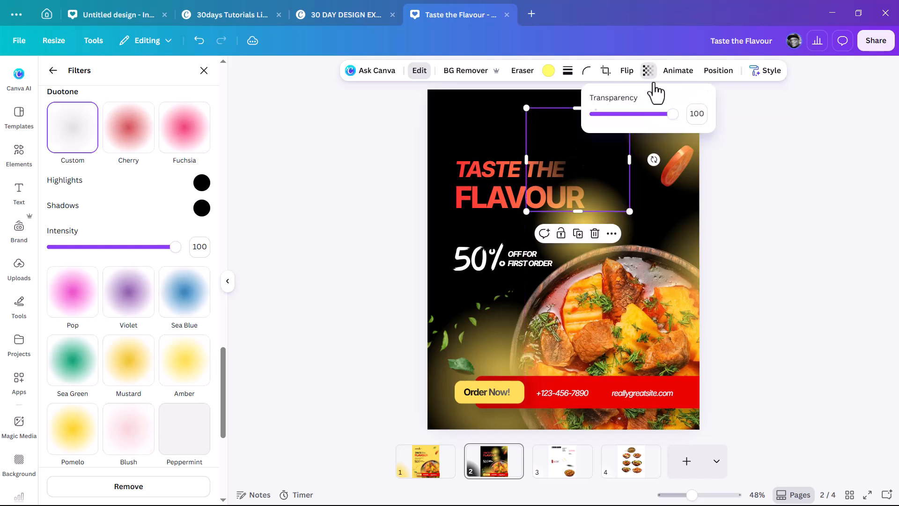
pyautogui.moveTo(665, 115); pyautogui.dragTo(641, 114)
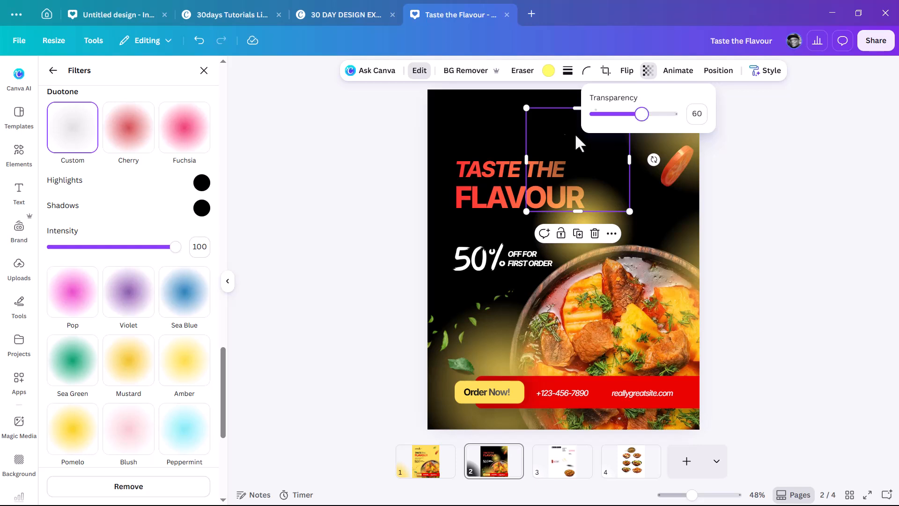
# Step: Copy the black glow's basic style onto the four remaining yellow glows around the headline, page corners and bowl
pyautogui.click(765, 71)
pyautogui.click(747, 121)
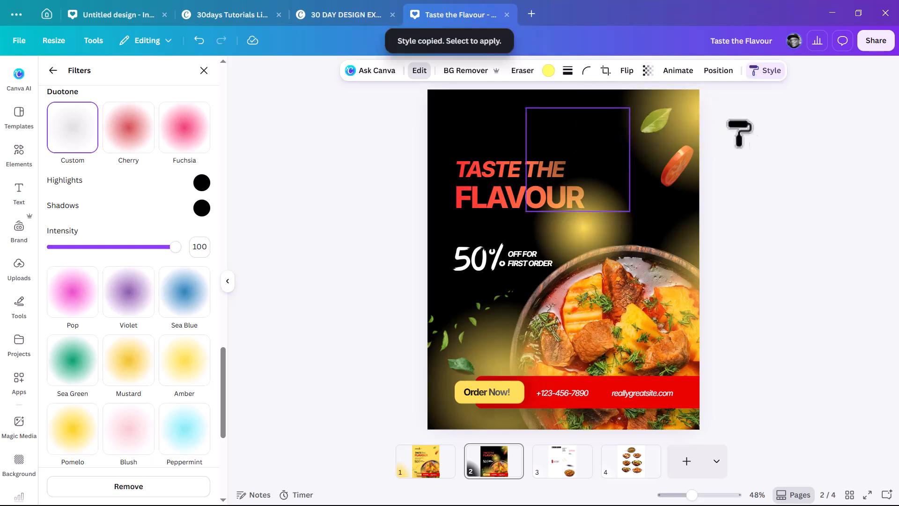
pyautogui.click(579, 232)
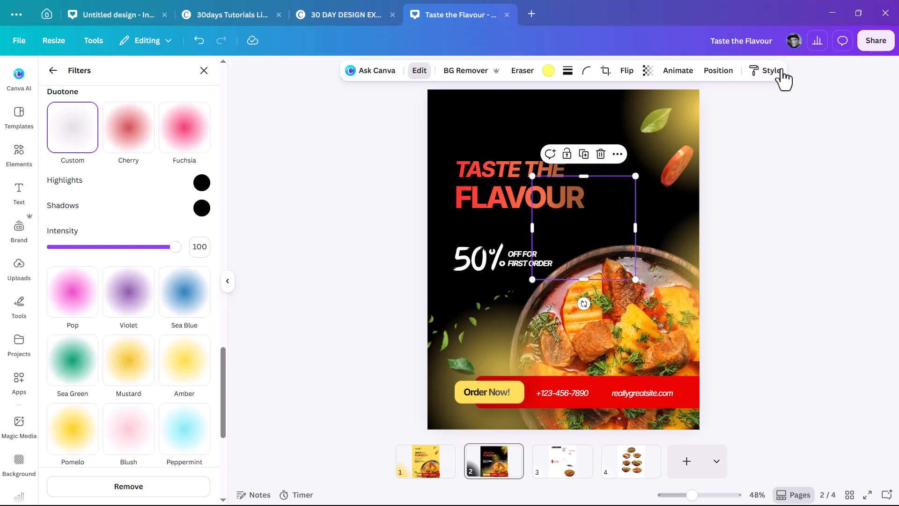
pyautogui.click(769, 78)
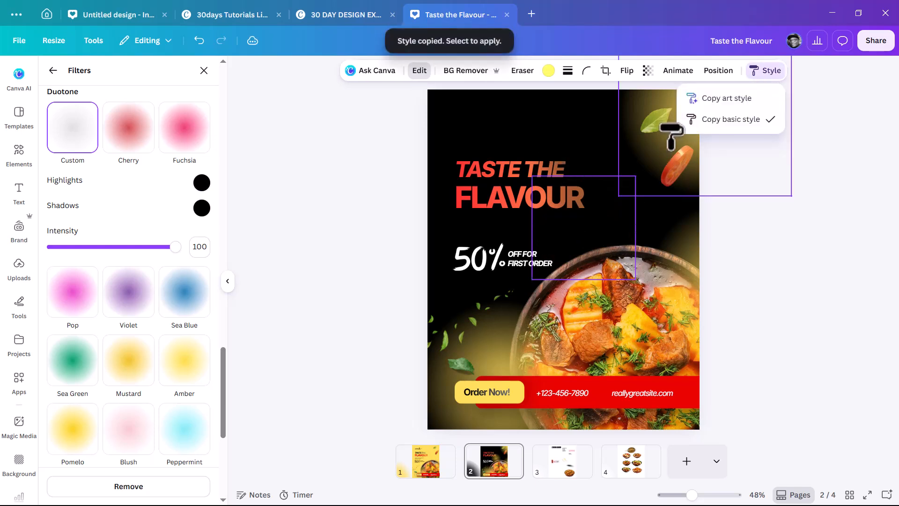
pyautogui.click(671, 136)
pyautogui.click(769, 77)
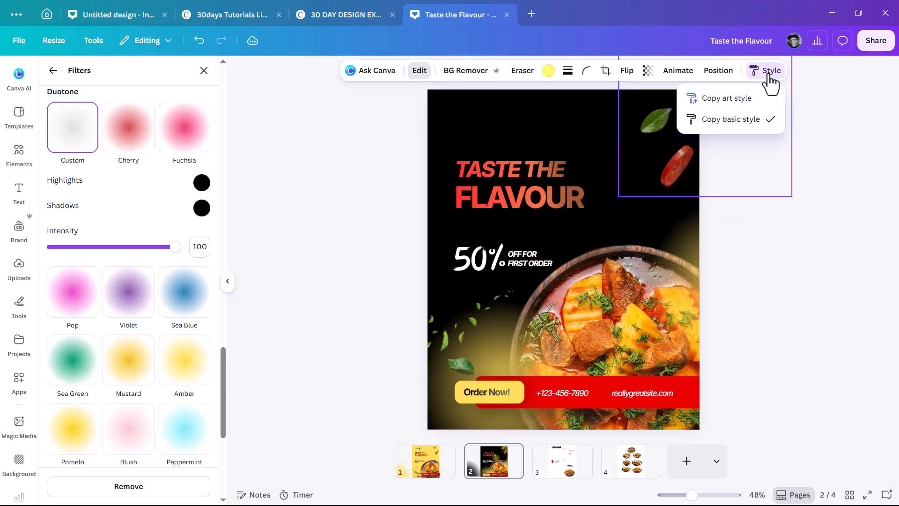
pyautogui.click(680, 267)
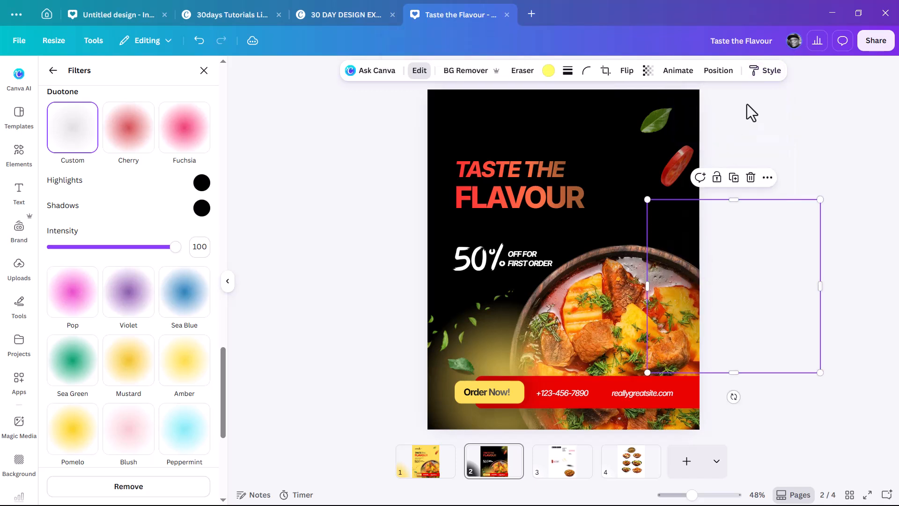
pyautogui.click(770, 77)
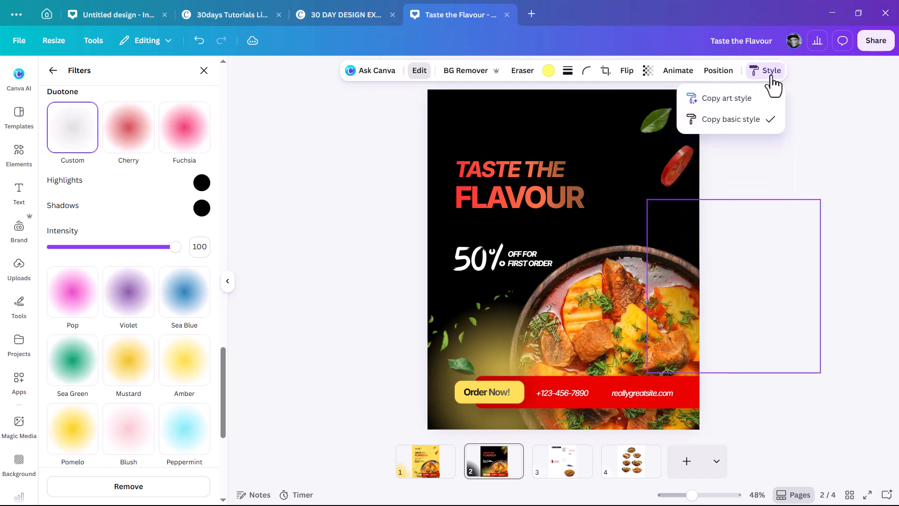
pyautogui.click(487, 356)
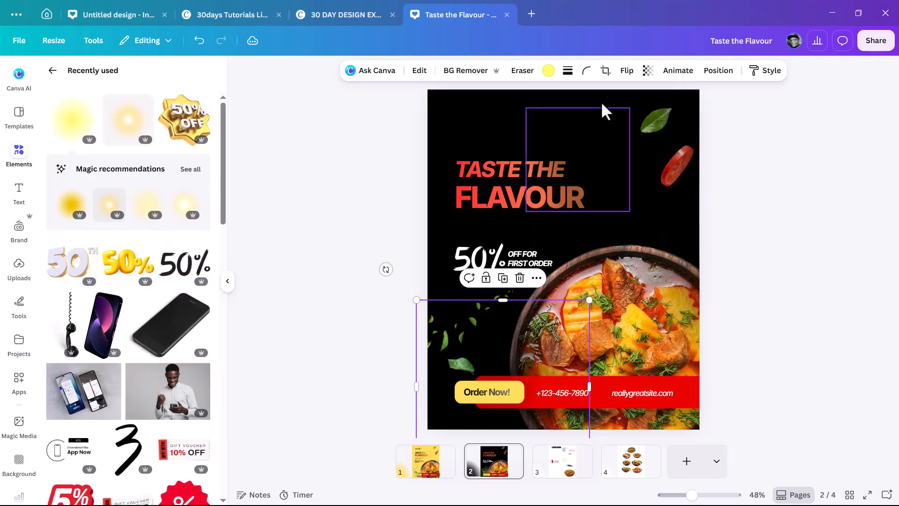
# Step: Set the lower-left glow's transparency value to 0 and delete the glow over the bowl's right edge
pyautogui.click(647, 70)
pyautogui.moveTo(644, 114); pyautogui.dragTo(588, 126)
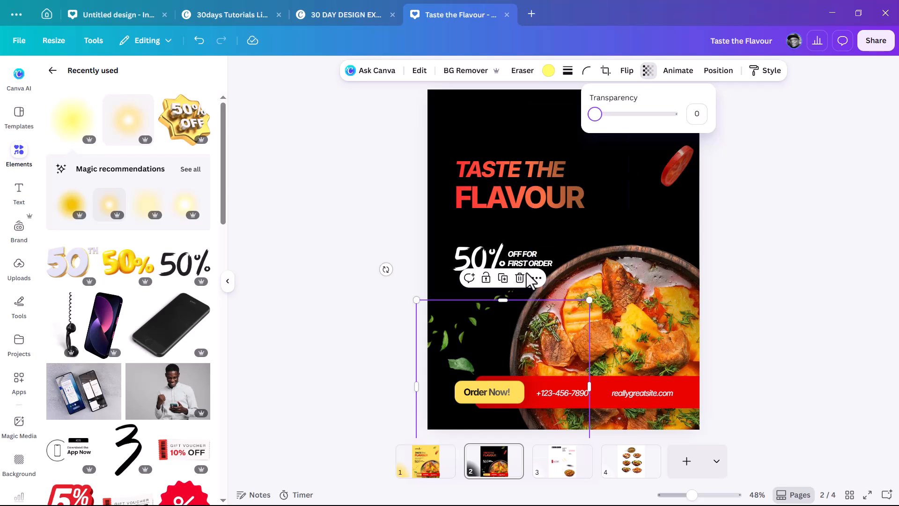
pyautogui.moveTo(450, 350); pyautogui.dragTo(682, 250)
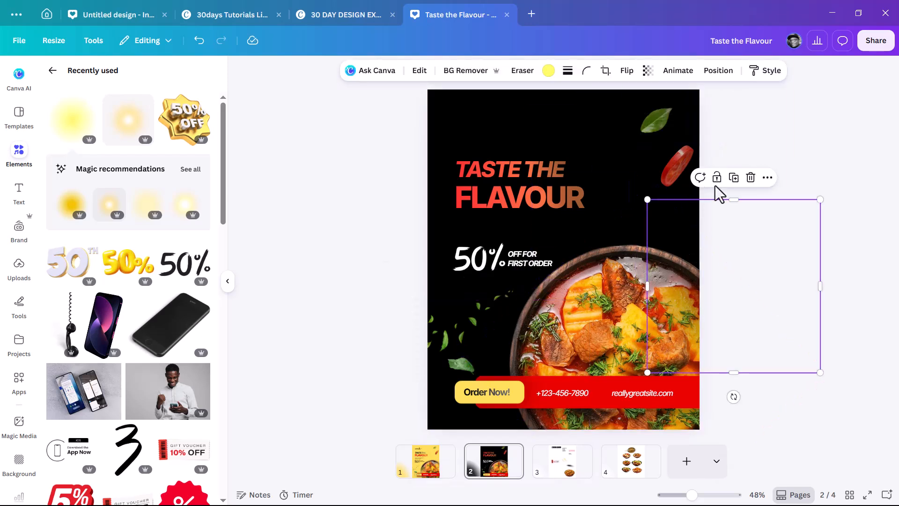
pyautogui.click(750, 178)
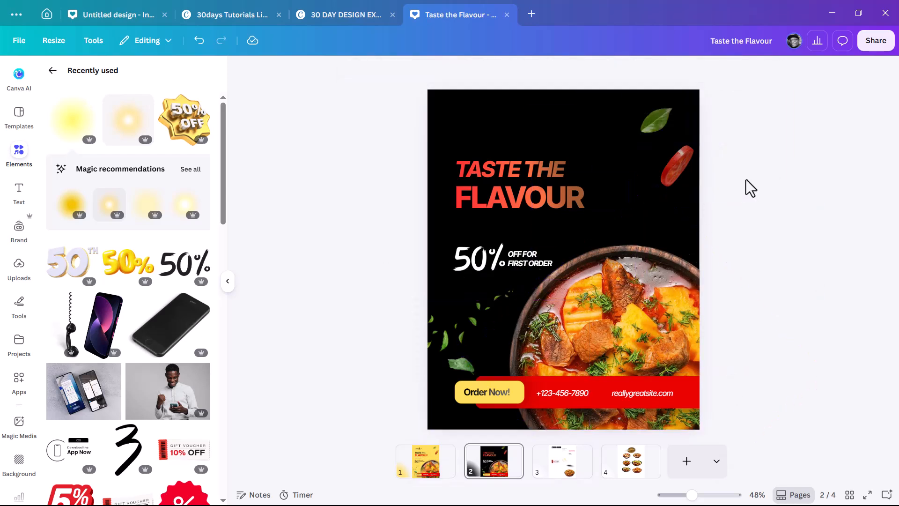
pyautogui.click(512, 364)
pyautogui.click(807, 223)
# Step: Recolour the "DEDICATED TO PROVIDING YOU EXCEPTIONAL TASTE" tagline white
pyautogui.click(487, 221)
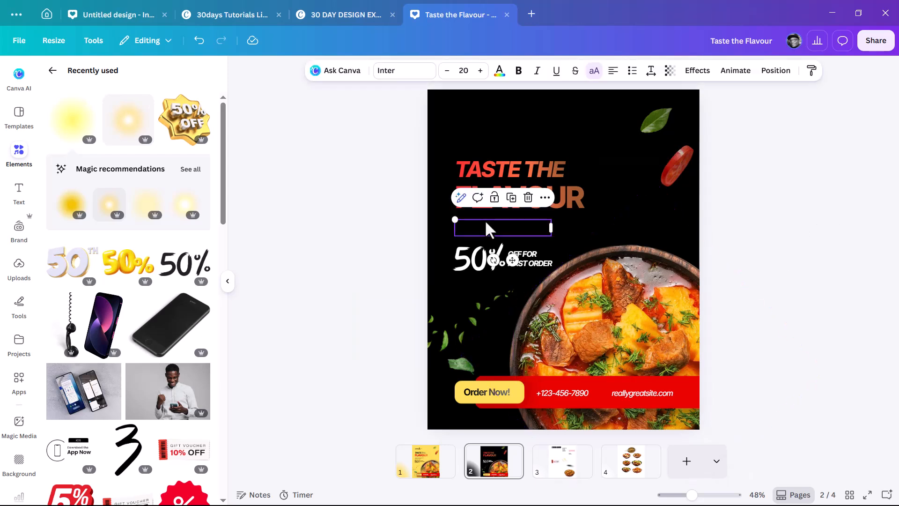
pyautogui.click(500, 76)
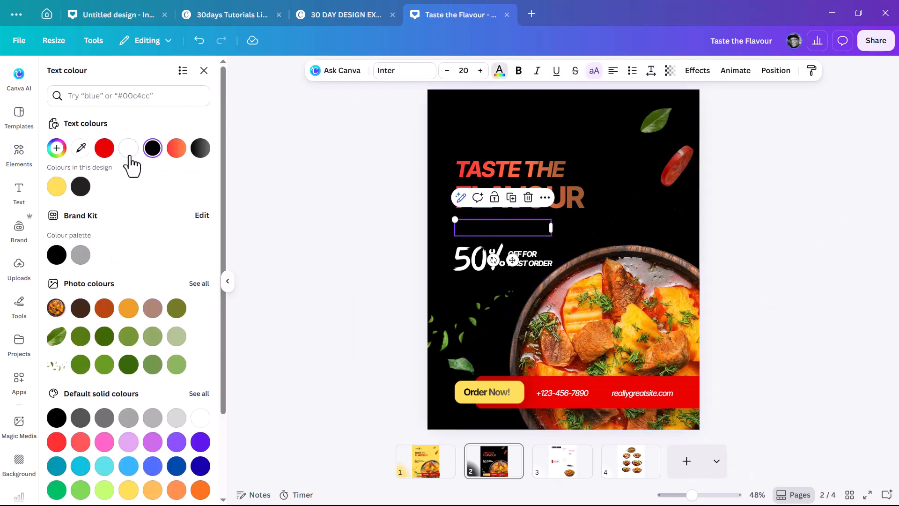
pyautogui.click(128, 148)
# Step: Recolour the Borcelle Resturant logo's text and its flame pan graphic white on the black page
pyautogui.click(474, 121)
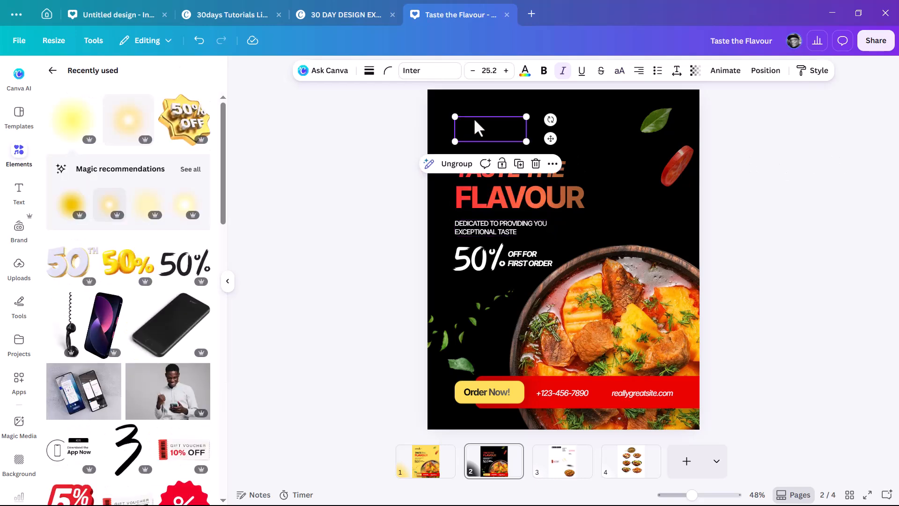
pyautogui.click(525, 75)
pyautogui.click(128, 148)
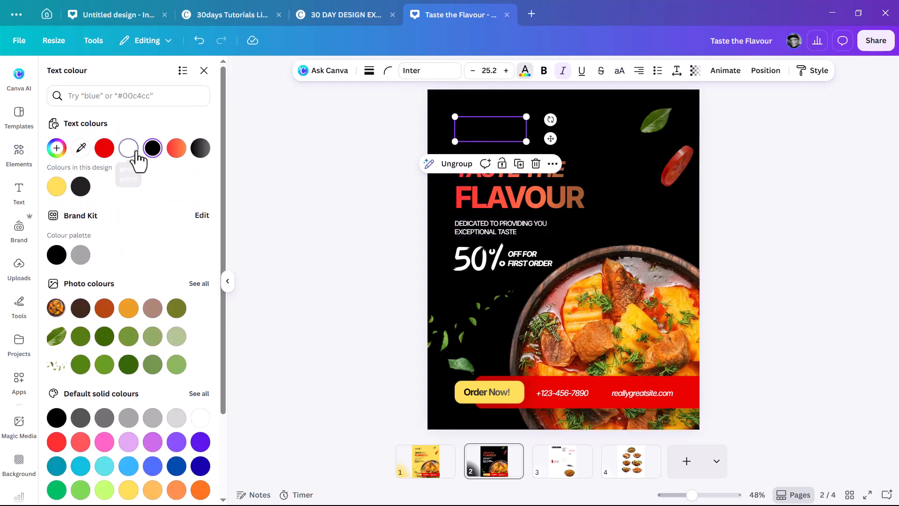
pyautogui.click(507, 131)
pyautogui.click(498, 70)
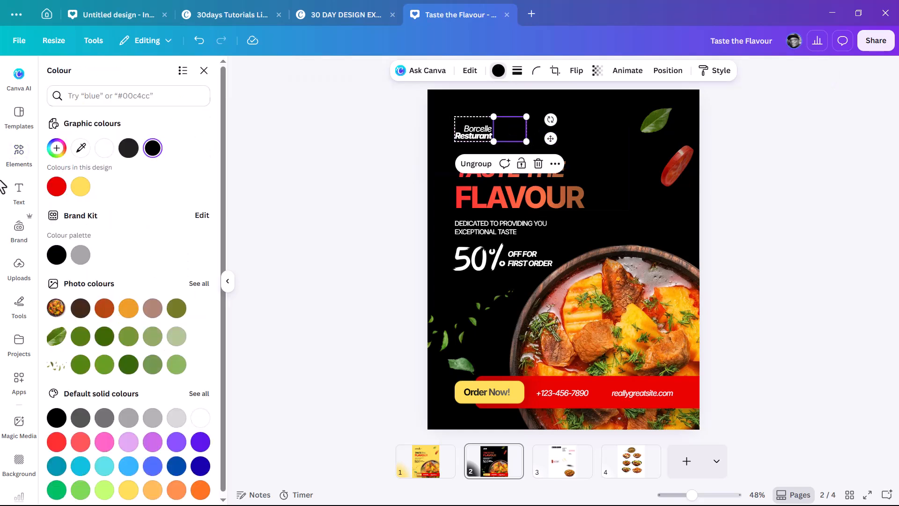
pyautogui.click(104, 148)
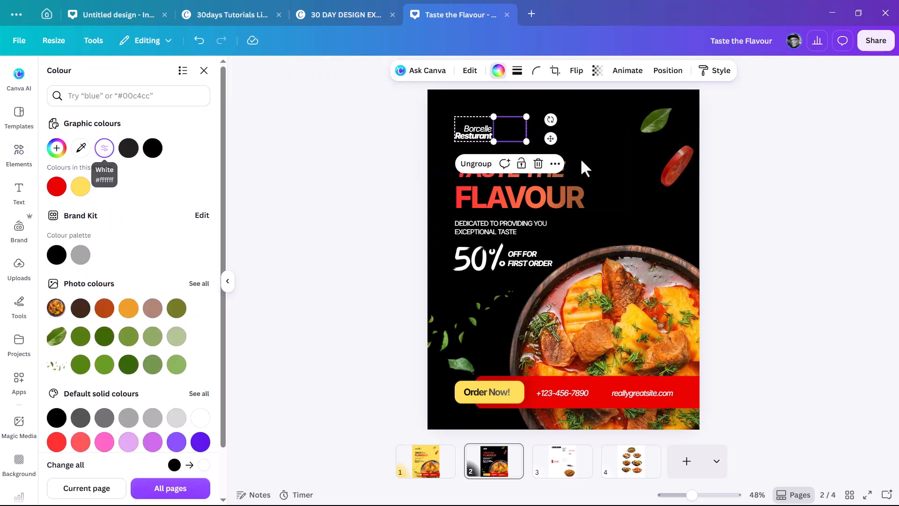
pyautogui.click(742, 182)
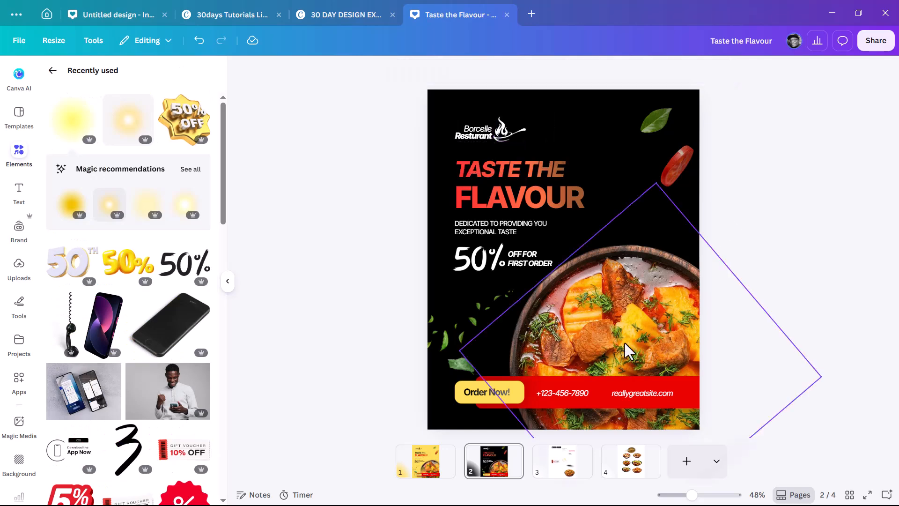
# Step: Compare the black page with the yellow original and with the reference version in the 30days Tutorials Library design
pyautogui.click(435, 467)
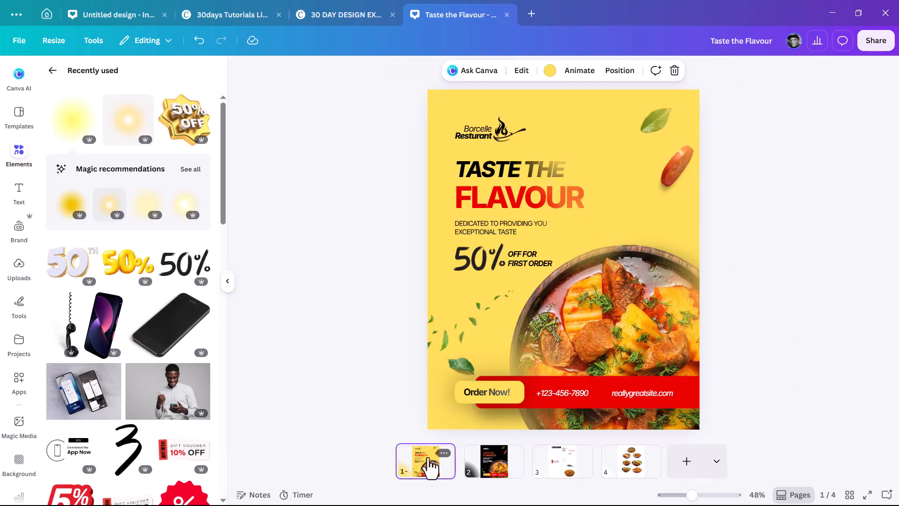
pyautogui.click(515, 471)
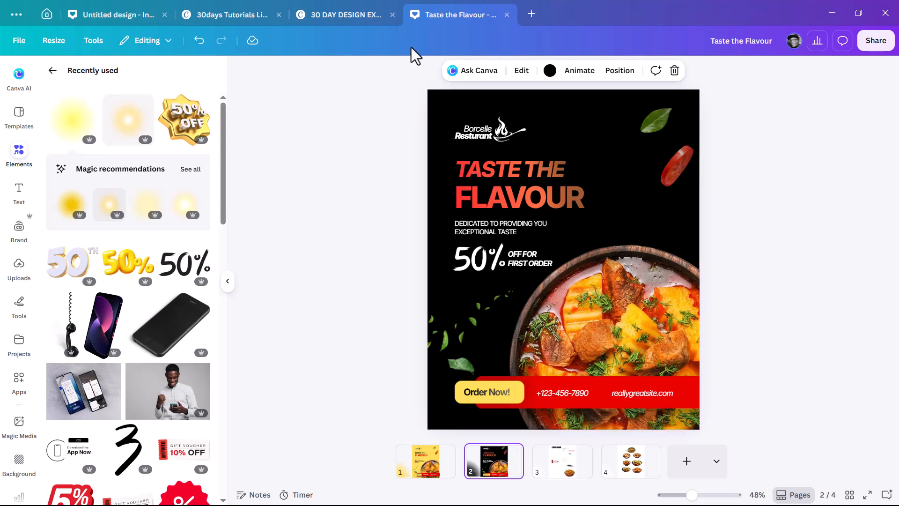
pyautogui.click(303, 14)
pyautogui.click(258, 20)
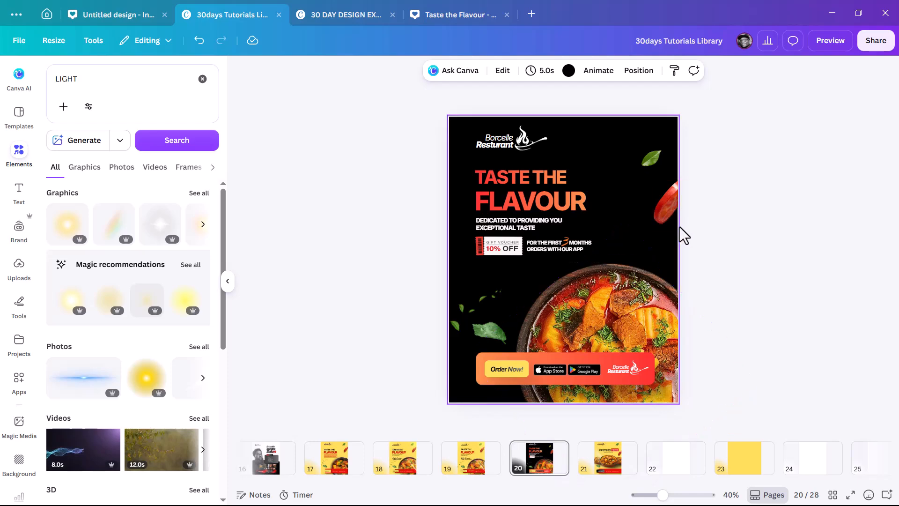
pyautogui.click(464, 18)
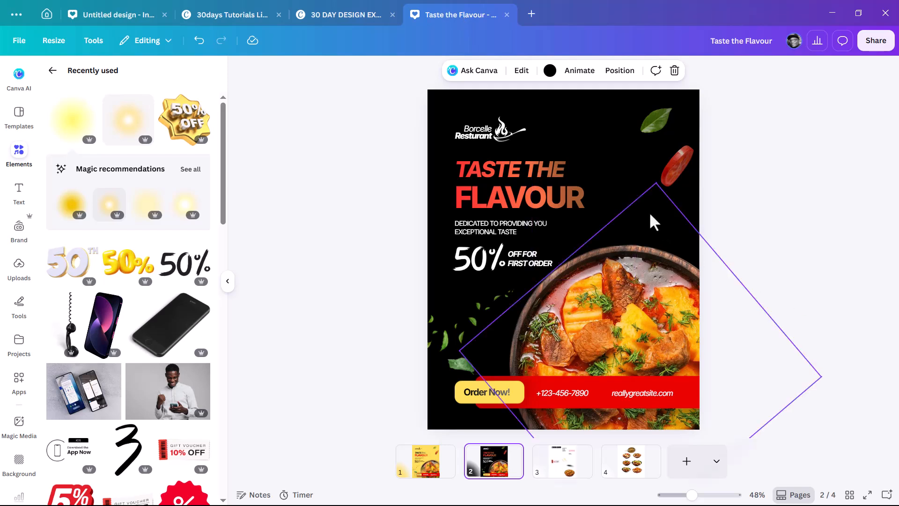